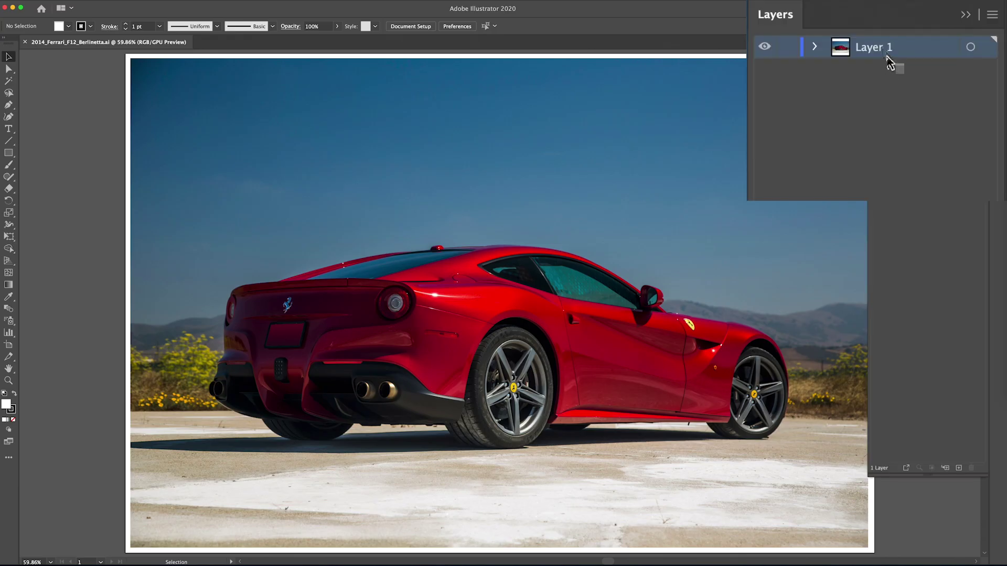
# Step: Rename the layer holding the car photo as Background and lock it
pyautogui.doubleClick(880, 47)
pyautogui.write('Backgroun')
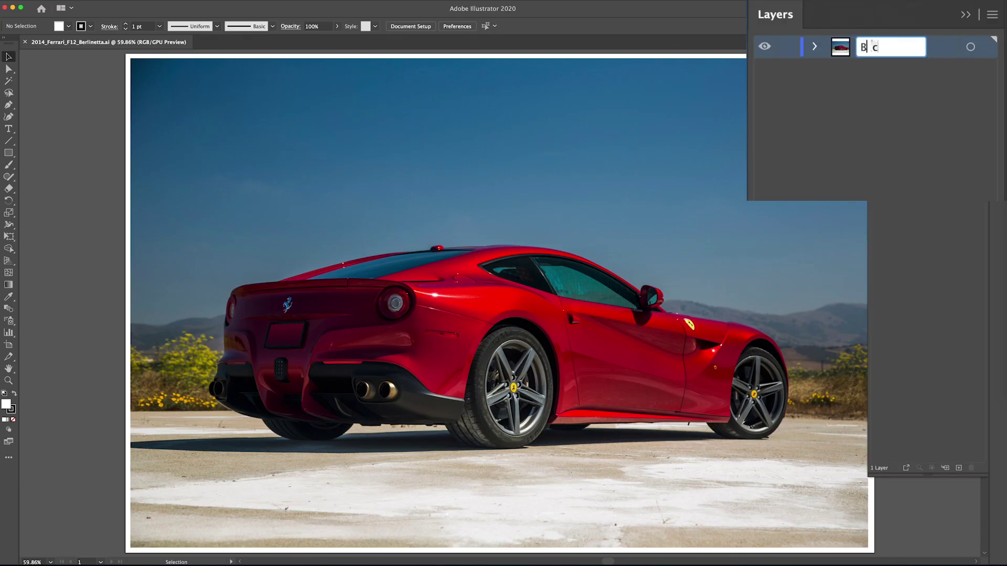
pyautogui.write('d')
pyautogui.press('Return')
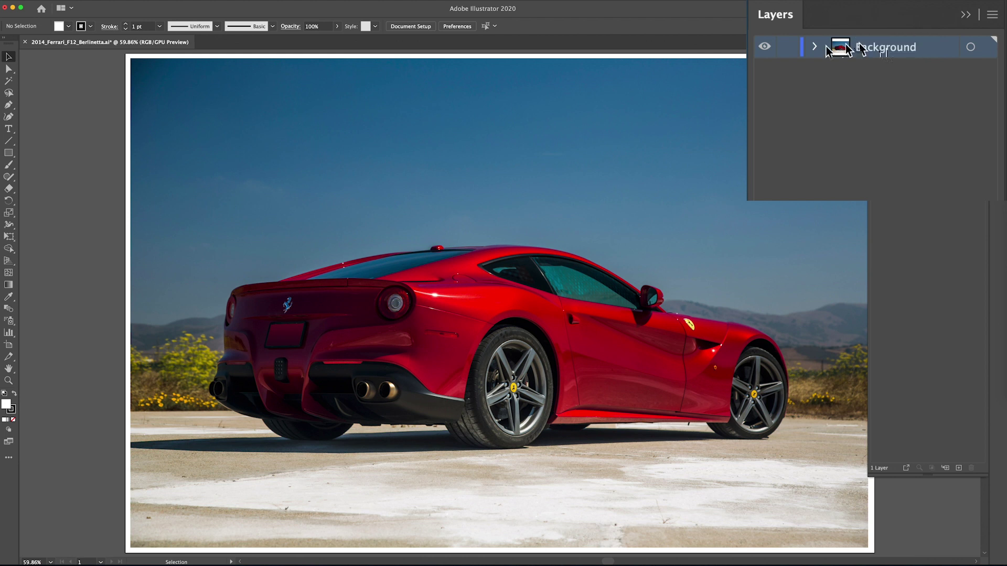
pyautogui.click(787, 46)
# Step: Create a new layer above Background and name it Main Shape
pyautogui.click(959, 468)
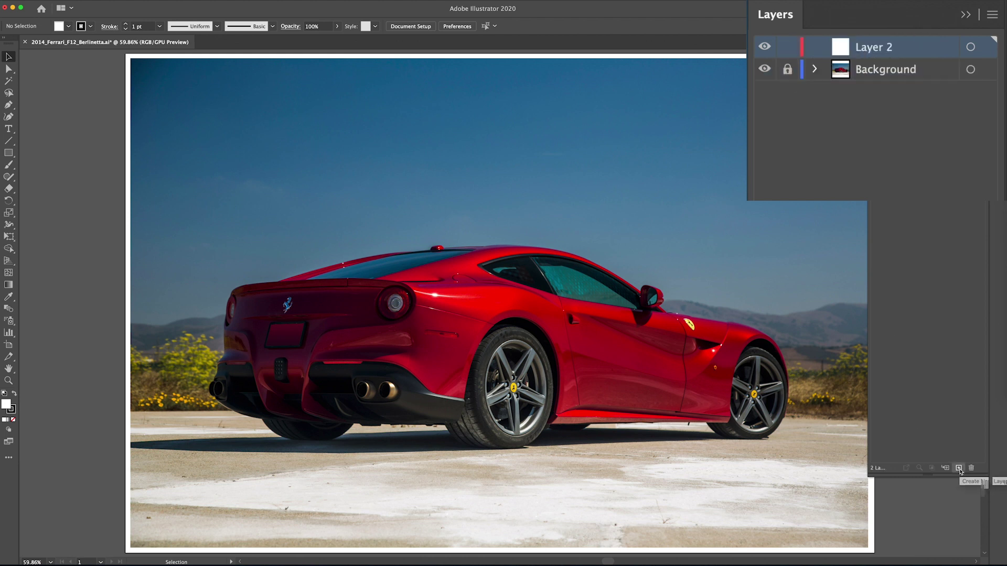
pyautogui.doubleClick(869, 47)
pyautogui.write('Main ')
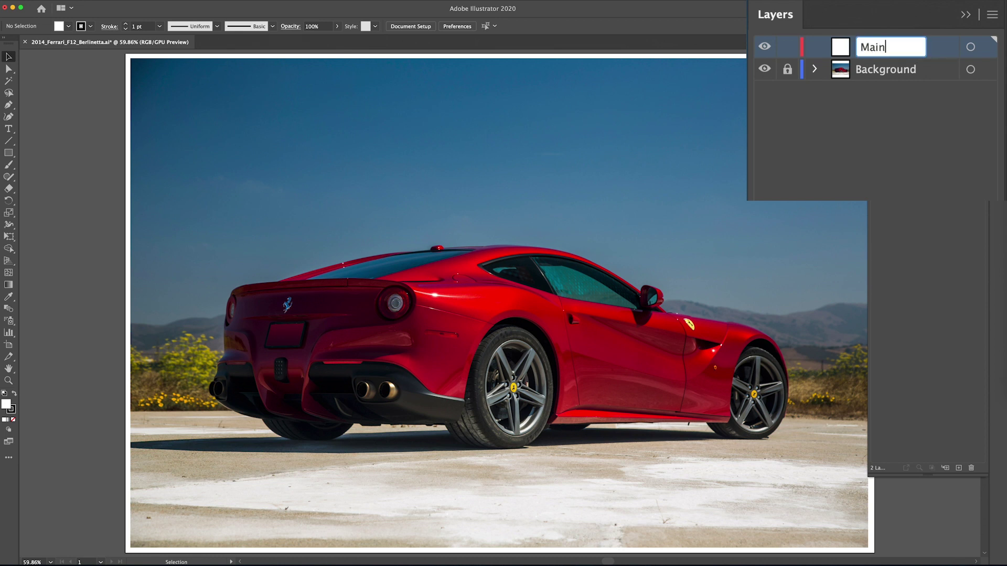
pyautogui.write('Shape')
pyautogui.press('Return')
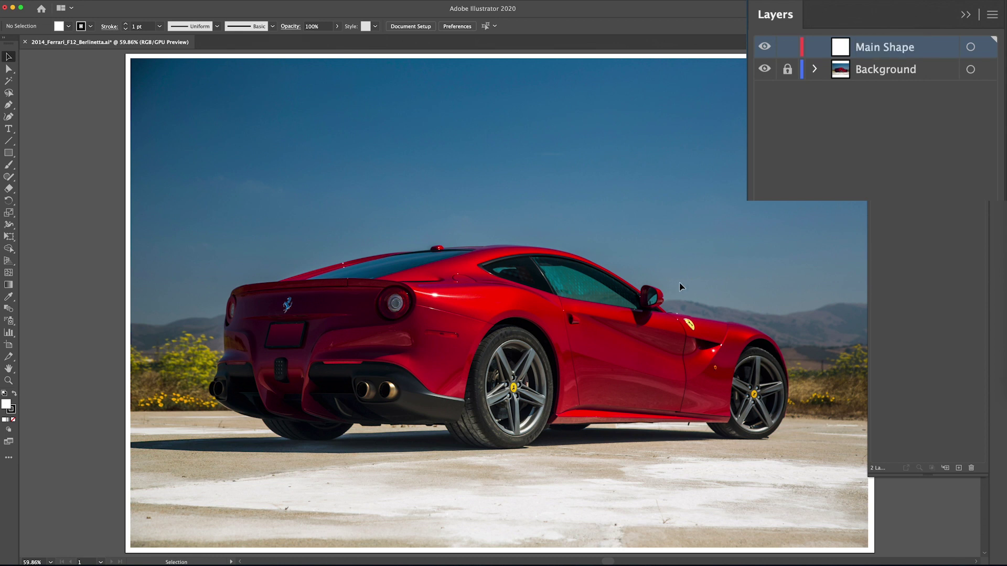
# Step: Start a Pen tool path at the front fender's lower rear corner and trace up the rear side of the front wheel arch
pyautogui.press('p')
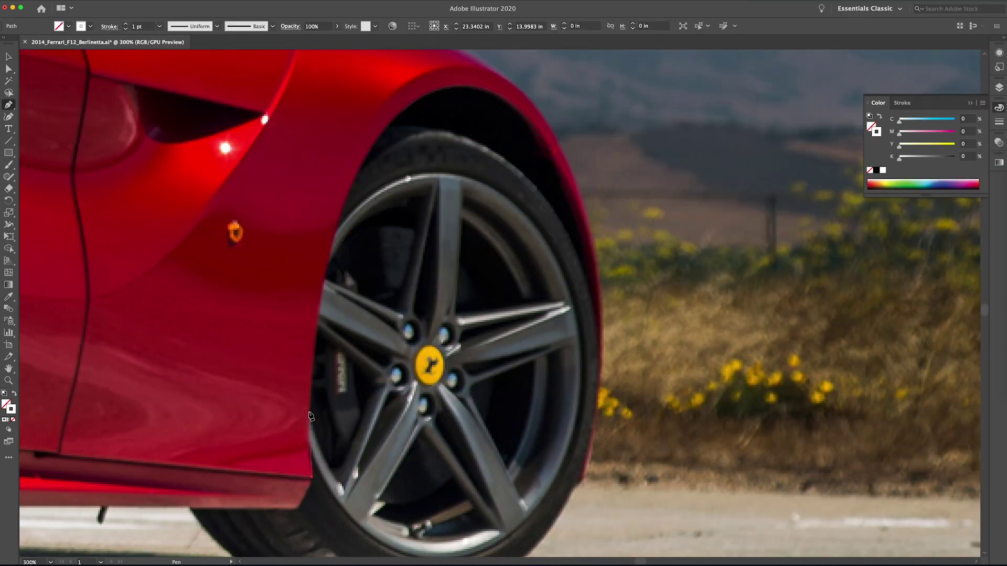
pyautogui.moveTo(308, 411); pyautogui.dragTo(310, 375)
pyautogui.moveTo(355, 174); pyautogui.dragTo(394, 88)
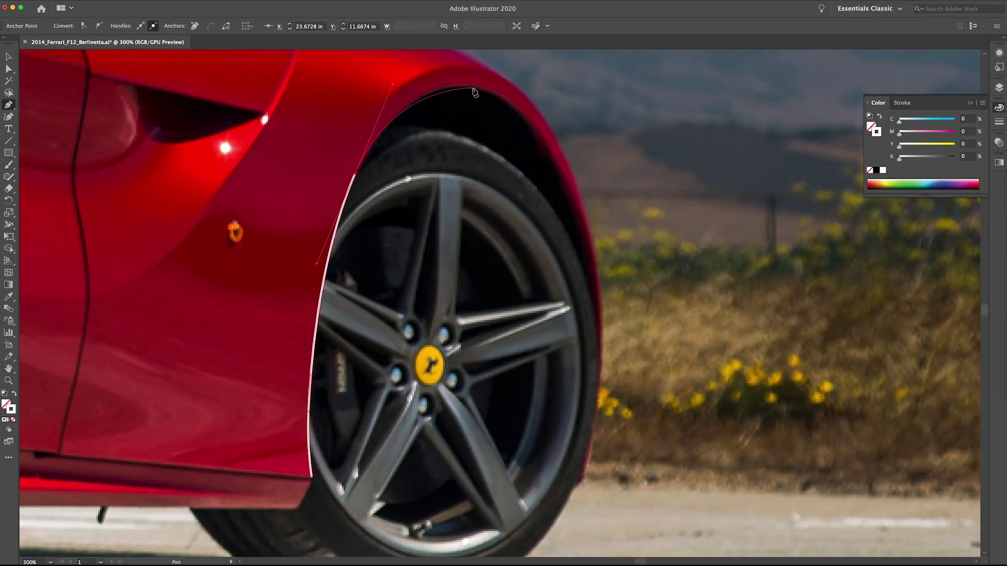
pyautogui.moveTo(462, 85); pyautogui.dragTo(473, 86)
pyautogui.press('super+z')
pyautogui.press('super+z')
pyautogui.moveTo(332, 257); pyautogui.dragTo(341, 199)
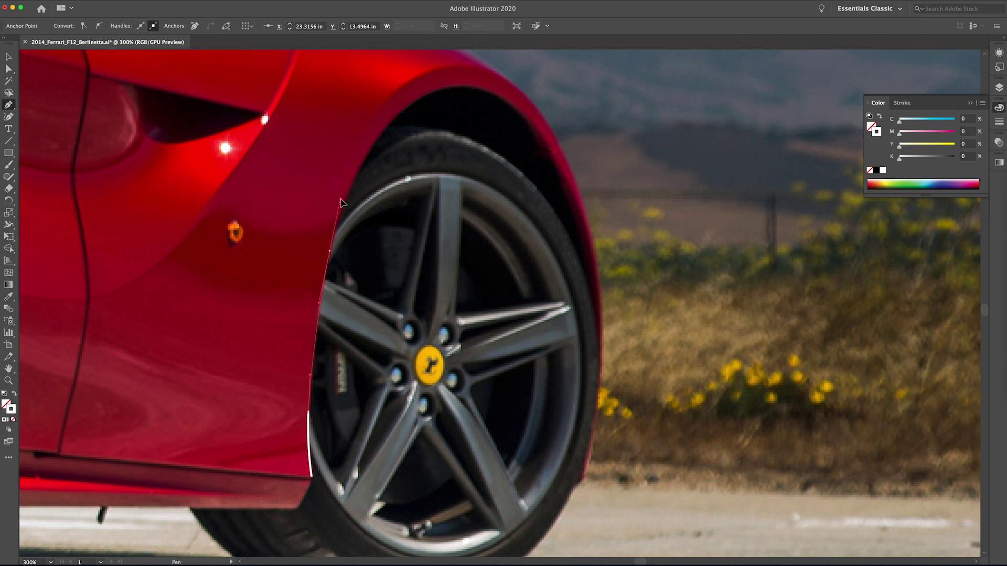
pyautogui.moveTo(391, 120); pyautogui.dragTo(416, 91)
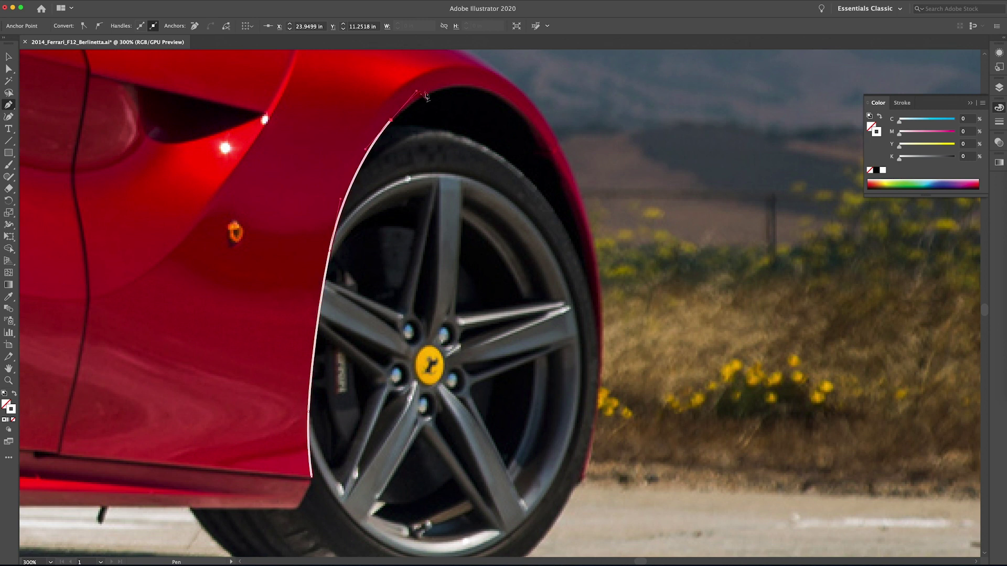
# Step: Continue the path over the top of the front wheel arch and down its front side to the bumper's lower tip
pyautogui.moveTo(477, 86); pyautogui.dragTo(506, 94)
pyautogui.moveTo(559, 178); pyautogui.dragTo(607, 356)
pyautogui.press('super+z')
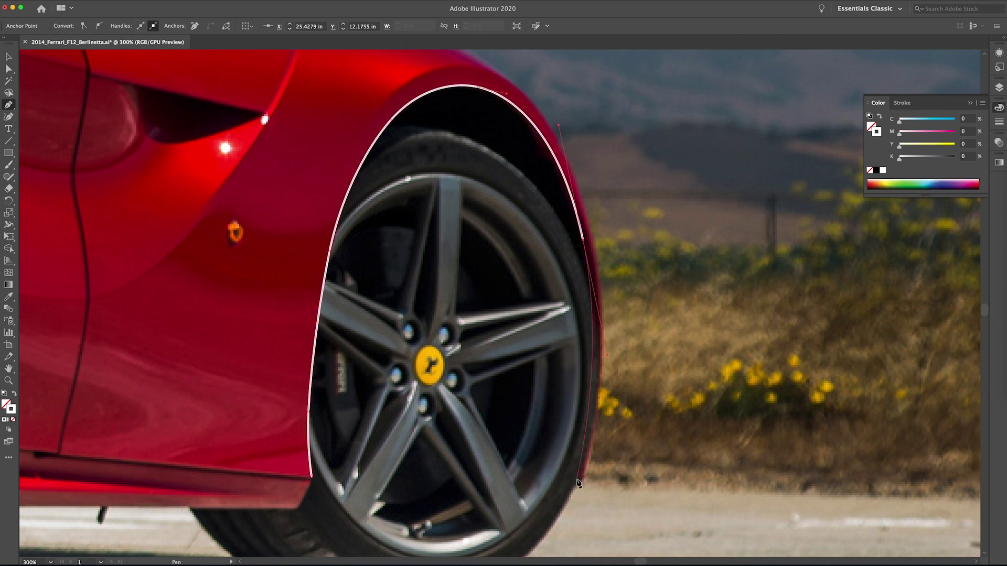
pyautogui.moveTo(575, 482); pyautogui.dragTo(565, 532)
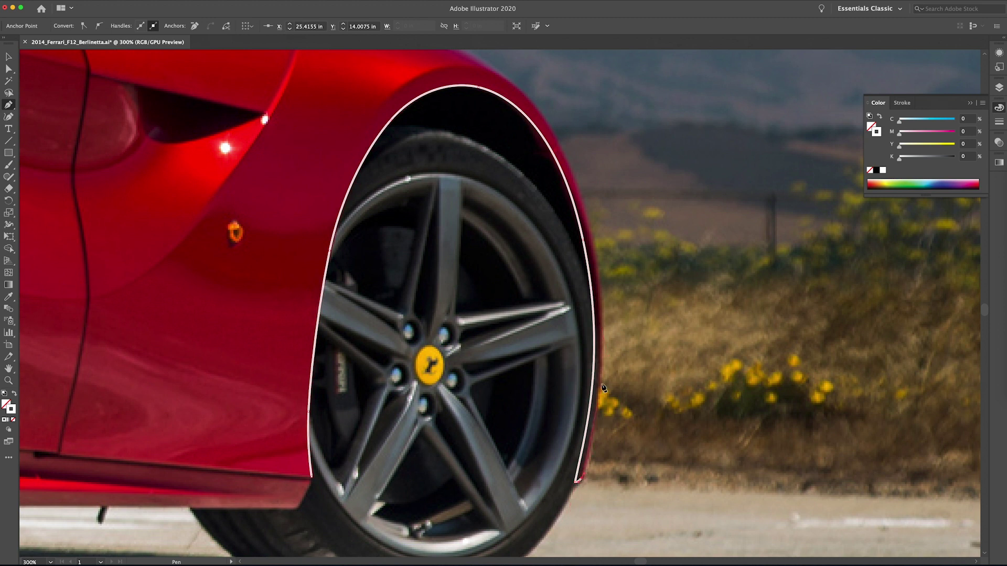
# Step: Trace the outer front edge of the car upward from the bumper's lower tip to above the front wheel
pyautogui.moveTo(600, 383); pyautogui.dragTo(608, 330)
pyautogui.moveTo(568, 163); pyautogui.dragTo(538, 83)
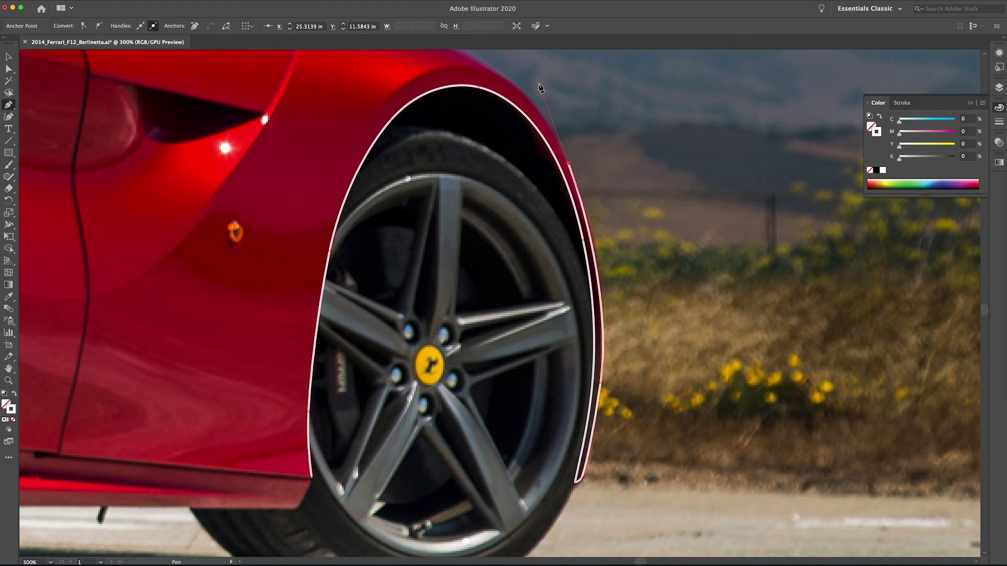
pyautogui.press('super+z')
pyautogui.press('super+z')
pyautogui.moveTo(601, 376); pyautogui.dragTo(605, 341)
pyautogui.moveTo(593, 241); pyautogui.dragTo(588, 210)
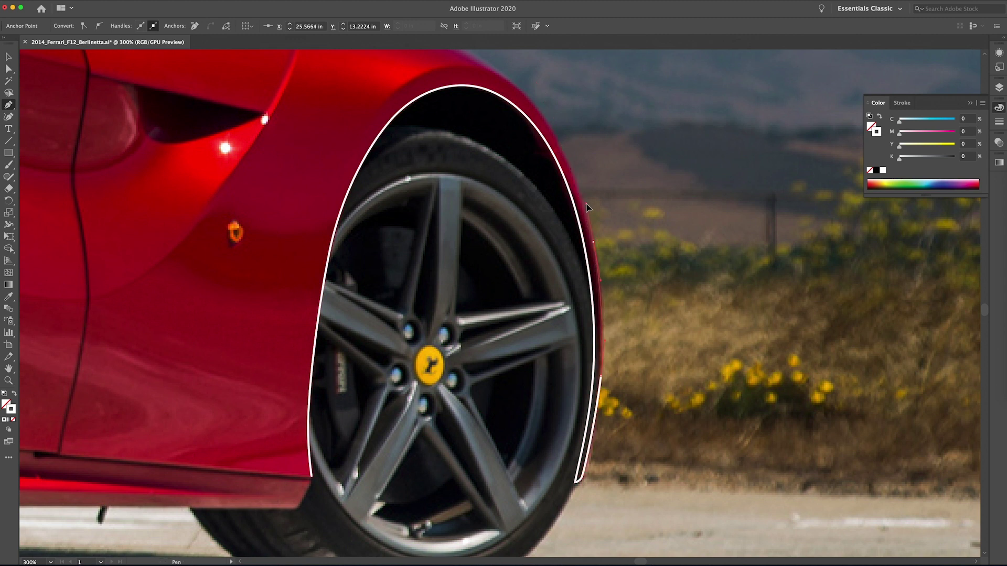
pyautogui.click(544, 118)
pyautogui.moveTo(522, 84); pyautogui.dragTo(521, 83)
# Step: Continue the outline along the top of the front fender to the corner where it meets the hood
pyautogui.press('space')
pyautogui.moveTo(474, 59); pyautogui.dragTo(720, 268)
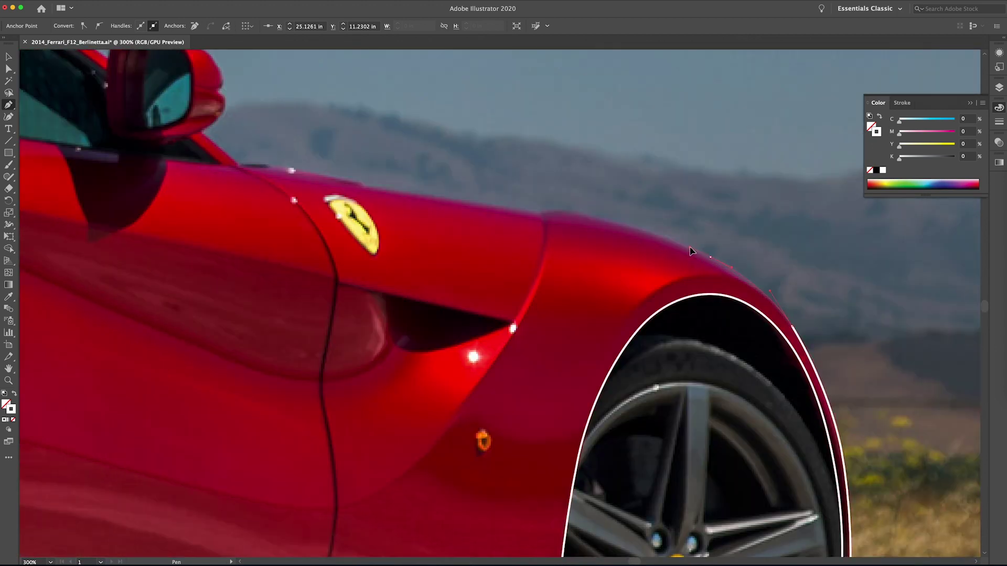
pyautogui.moveTo(572, 211); pyautogui.dragTo(522, 204)
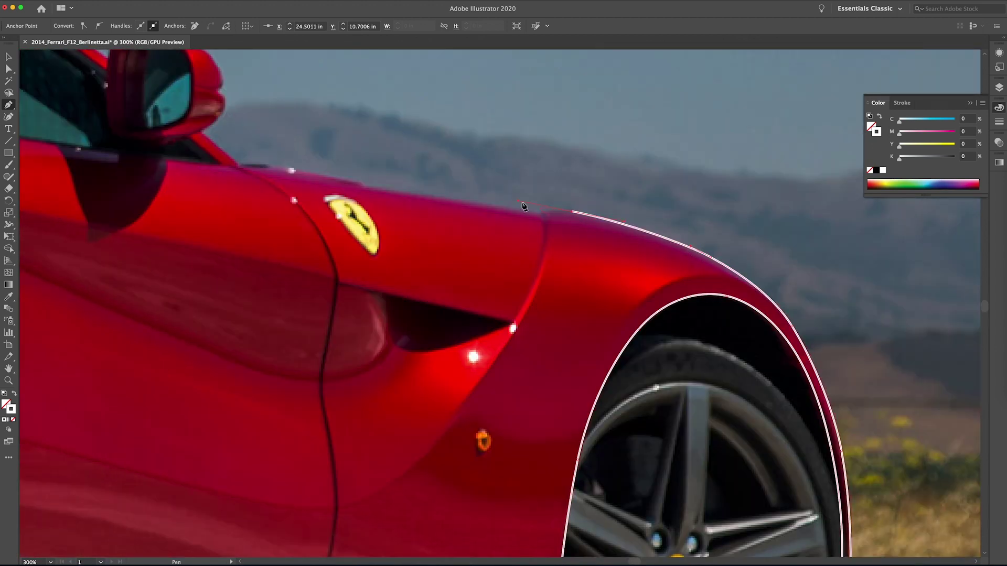
pyautogui.press('super+z')
pyautogui.moveTo(619, 224); pyautogui.dragTo(580, 214)
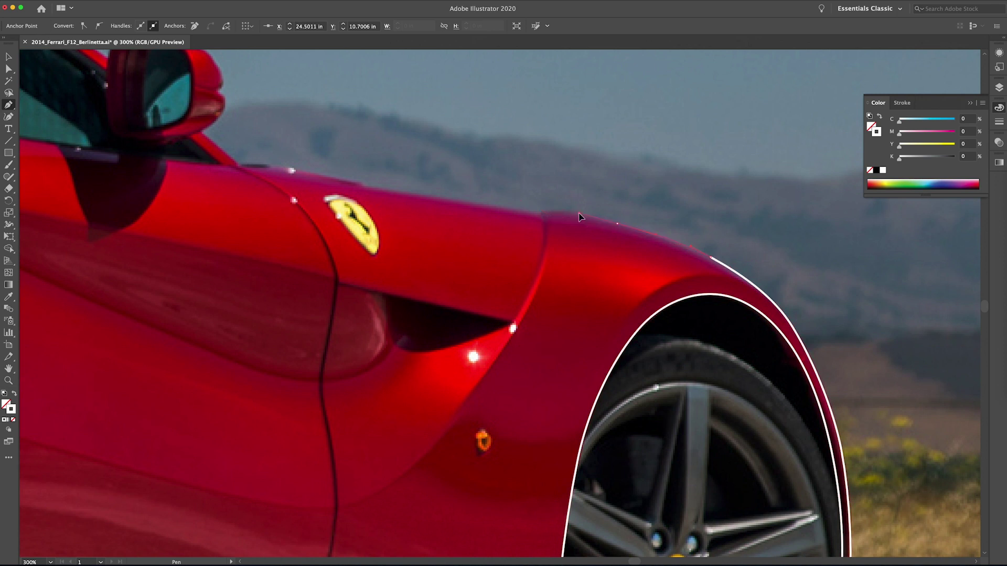
pyautogui.click(544, 213)
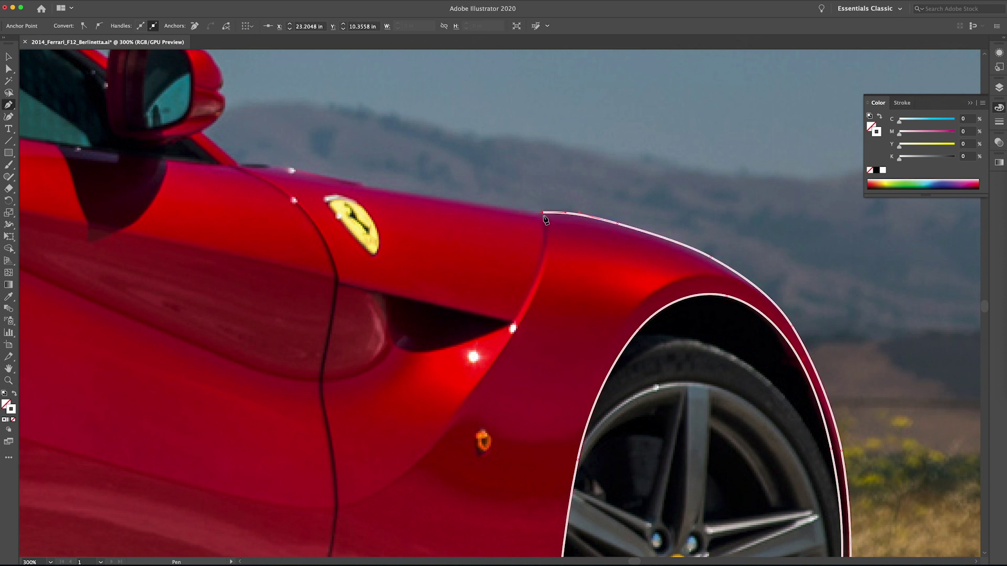
# Step: Trace the hood edge to the windshield pillar and continue the outline around the side mirror
pyautogui.click(240, 166)
pyautogui.moveTo(240, 167); pyautogui.dragTo(544, 340)
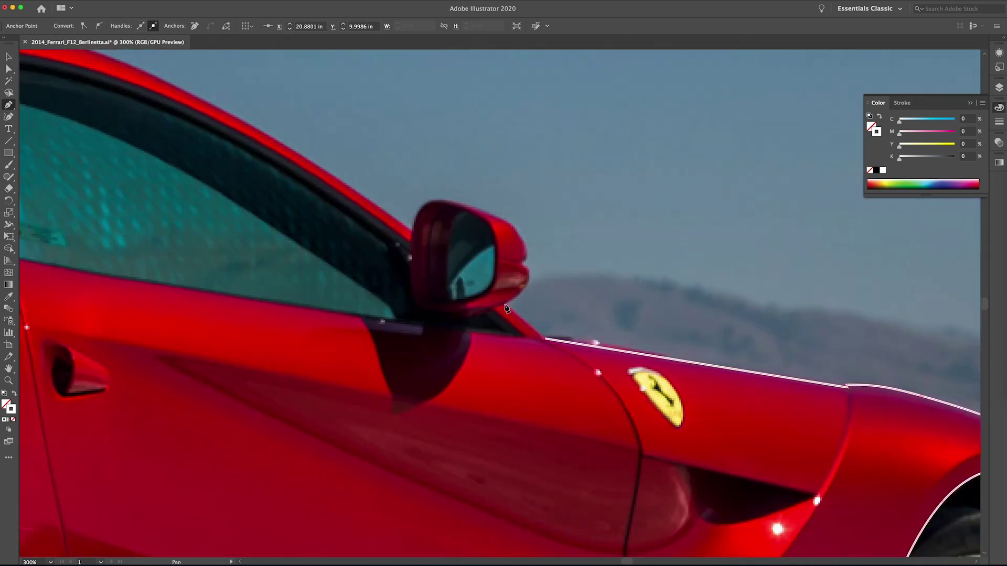
pyautogui.click(505, 306)
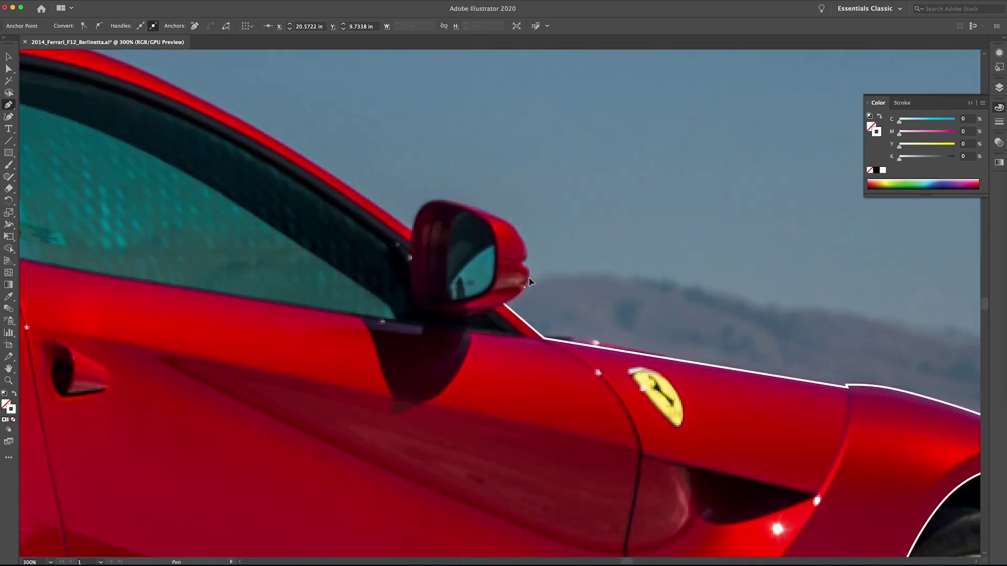
pyautogui.click(522, 267)
pyautogui.click(523, 261)
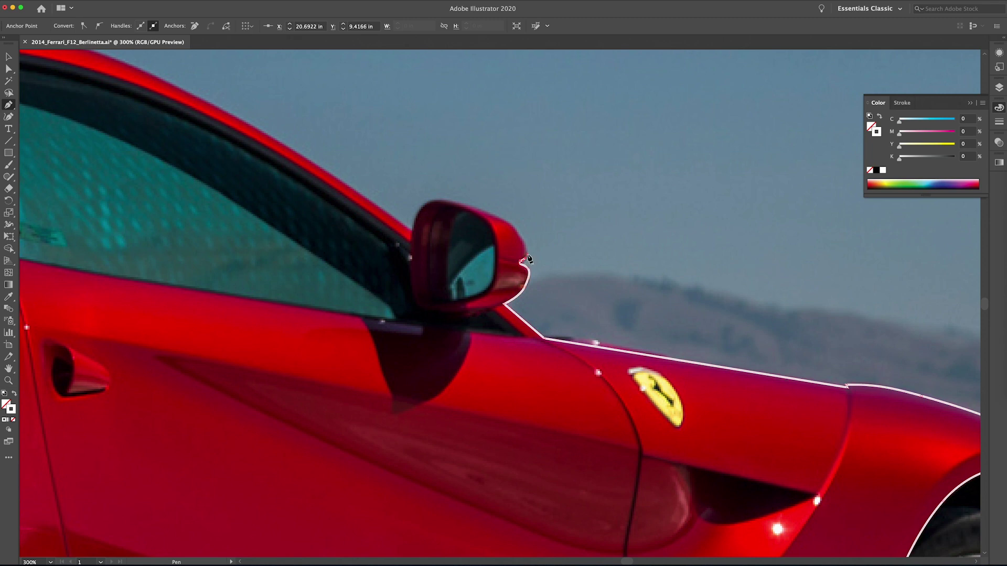
pyautogui.moveTo(486, 213); pyautogui.dragTo(411, 240)
# Step: Continue the outline along the roofline and around the small antenna on the roof
pyautogui.moveTo(233, 115); pyautogui.dragTo(629, 258)
pyautogui.hscroll(-10, 258, 141)
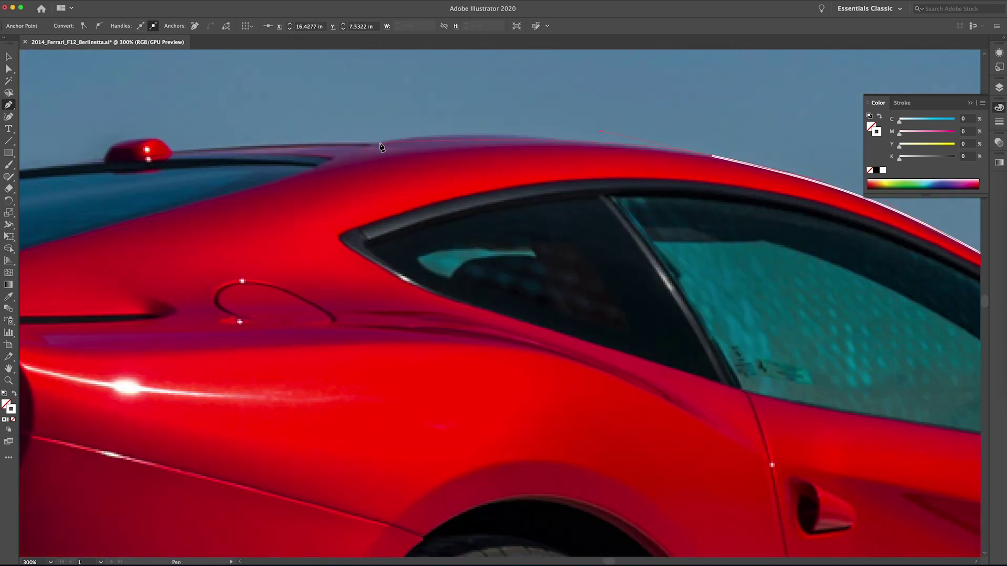
pyautogui.hscroll(-5, 322, 157)
pyautogui.moveTo(343, 153); pyautogui.dragTo(342, 152)
pyautogui.moveTo(343, 155); pyautogui.dragTo(585, 176)
pyautogui.moveTo(555, 179); pyautogui.dragTo(544, 184)
pyautogui.moveTo(536, 200); pyautogui.dragTo(539, 209)
pyautogui.moveTo(540, 212); pyautogui.dragTo(665, 124)
pyautogui.moveTo(566, 121); pyautogui.dragTo(550, 123)
# Step: Trace the rear roof edge down beside the back window to where it meets the spoiler
pyautogui.moveTo(456, 128); pyautogui.dragTo(375, 140)
pyautogui.moveTo(108, 202); pyautogui.dragTo(295, 177)
pyautogui.click(452, 140)
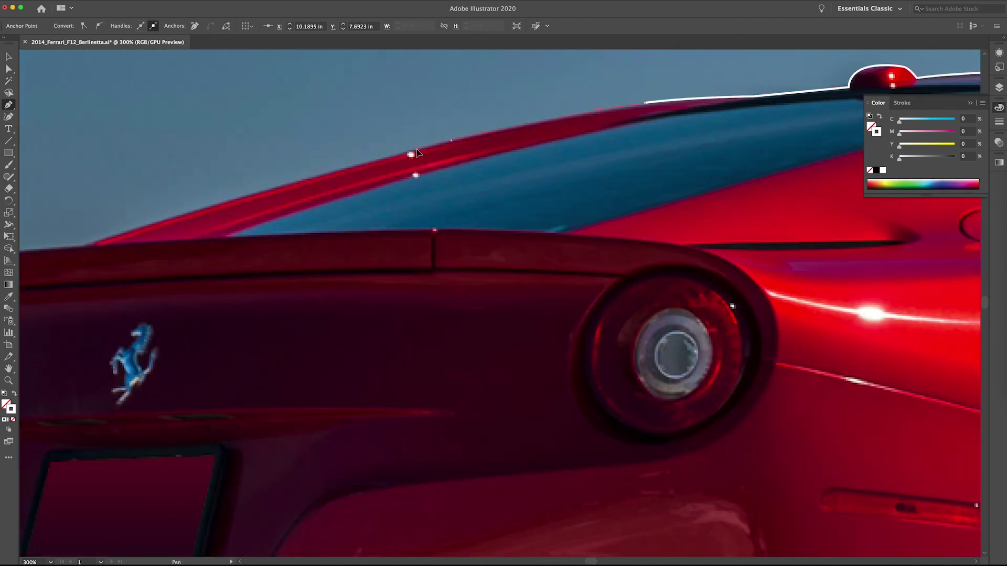
pyautogui.moveTo(82, 246); pyautogui.dragTo(15, 287)
pyautogui.scroll(-2, 157, 317)
pyautogui.press('super+z')
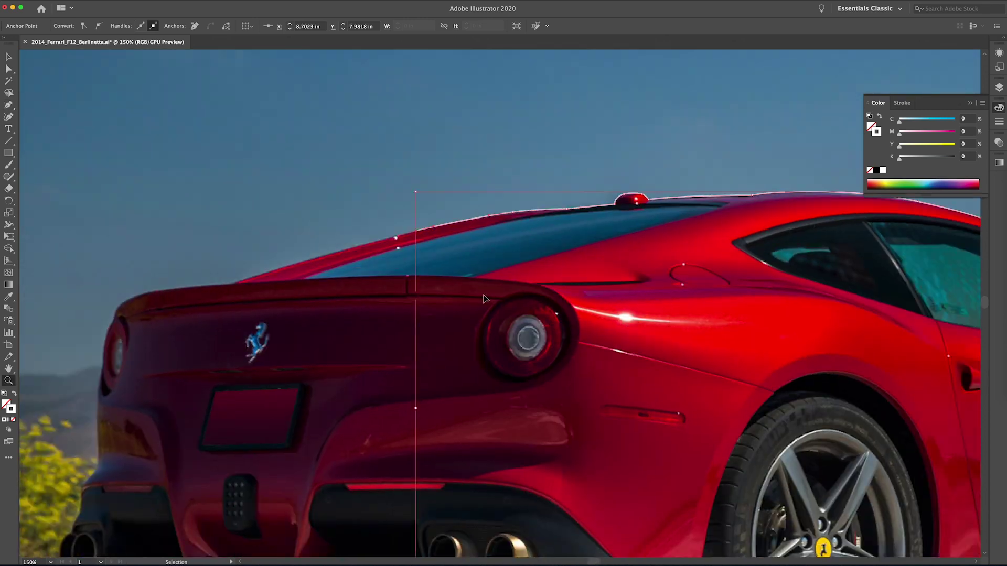
pyautogui.press('super+z')
pyautogui.moveTo(231, 284); pyautogui.dragTo(113, 322)
pyautogui.keyDown('super'); pyautogui.click(167, 385); pyautogui.keyUp('super')
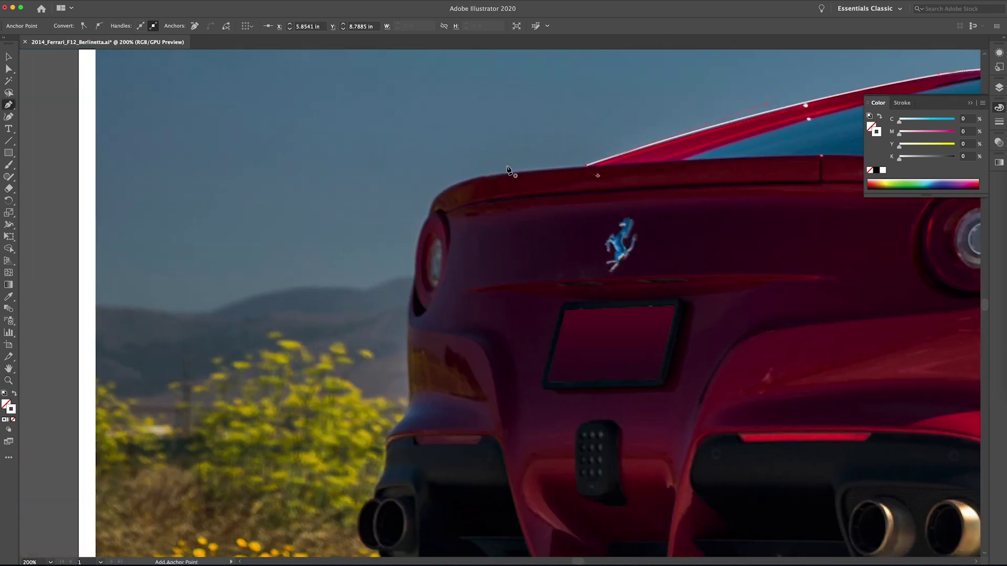
# Step: Outline the spoiler's far corner, the far taillight and the body side down to the black rear bumper section
pyautogui.moveTo(492, 174); pyautogui.dragTo(472, 226)
pyautogui.scroll(-2, 482, 179)
pyautogui.hscroll(-1, 482, 178)
pyautogui.scroll(-1, 471, 173)
pyautogui.scroll(2, 483, 220)
pyautogui.scroll(-1, 333, 202)
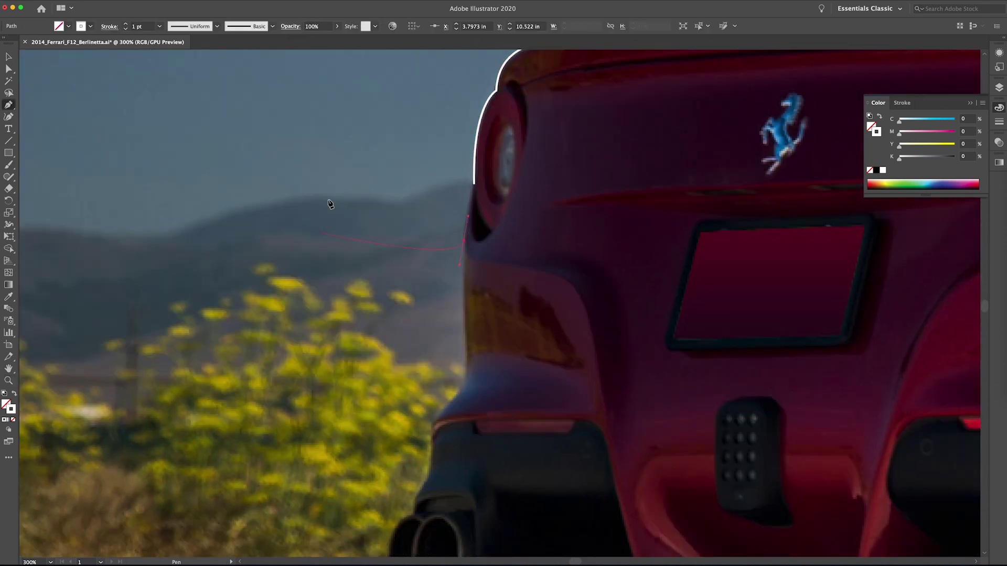
pyautogui.click(467, 350)
pyautogui.moveTo(460, 394); pyautogui.dragTo(431, 445)
# Step: Trace the red bodywork along the far black exhaust section and down its inner edge to the bumper's underside
pyautogui.moveTo(505, 393); pyautogui.dragTo(520, 187)
pyautogui.moveTo(446, 256); pyautogui.dragTo(498, 252)
pyautogui.press('super+z')
pyautogui.moveTo(570, 250); pyautogui.dragTo(363, 184)
pyautogui.moveTo(363, 181); pyautogui.dragTo(366, 194)
pyautogui.moveTo(389, 288); pyautogui.dragTo(400, 322)
pyautogui.moveTo(430, 374); pyautogui.dragTo(448, 388)
pyautogui.moveTo(541, 413); pyautogui.dragTo(241, 381)
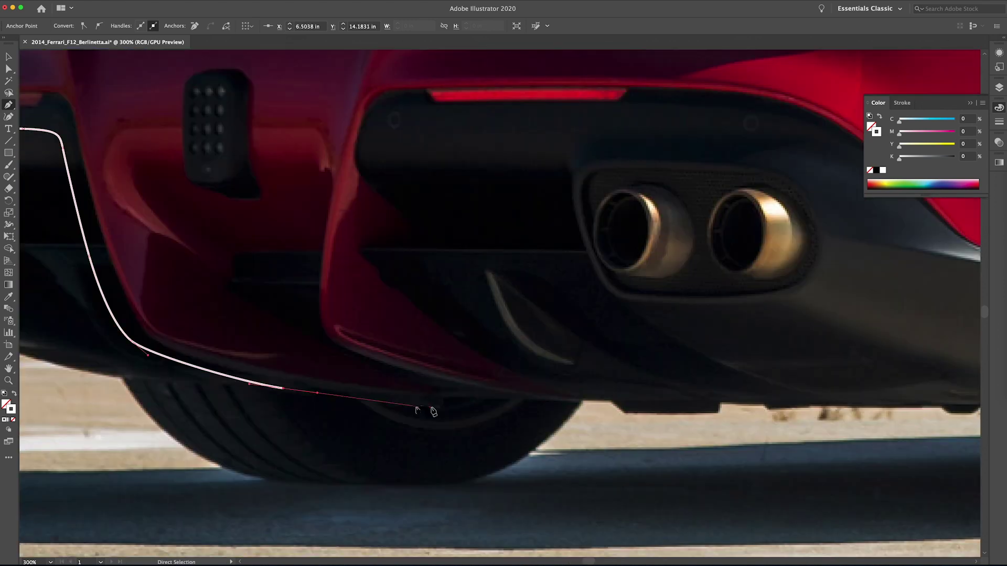
# Step: Continue the outline under the rear bumper, around the near exhaust section and along its upper edge toward the rear wheel
pyautogui.moveTo(432, 405); pyautogui.dragTo(507, 482)
pyautogui.click(319, 340)
pyautogui.moveTo(398, 433); pyautogui.dragTo(371, 404)
pyautogui.moveTo(320, 270); pyautogui.dragTo(319, 230)
pyautogui.moveTo(361, 204); pyautogui.dragTo(393, 204)
pyautogui.moveTo(581, 205); pyautogui.dragTo(631, 207)
pyautogui.moveTo(725, 237); pyautogui.dragTo(287, 105)
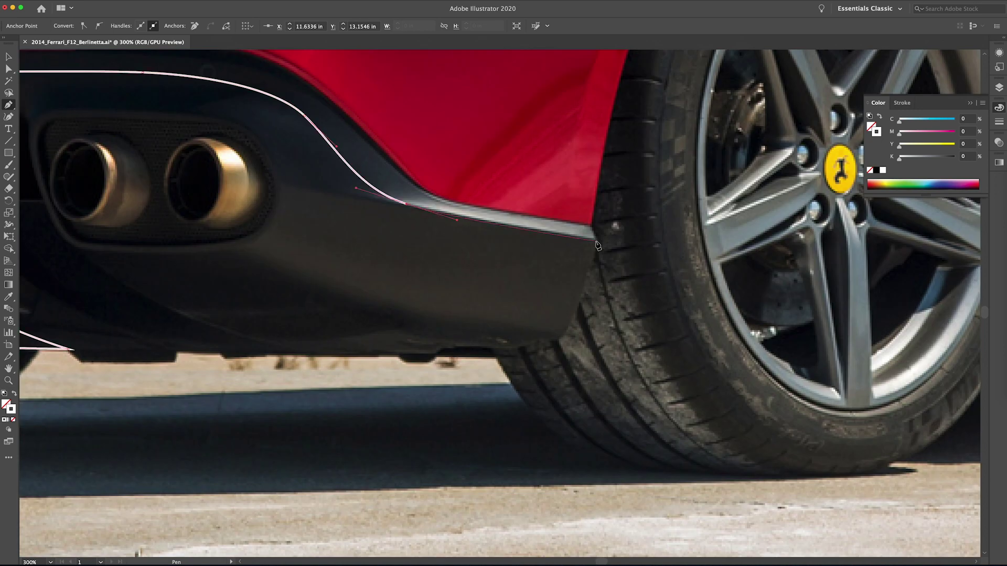
# Step: Trace up the rear side of the rear wheel arch to the body seam above the tire
pyautogui.hscroll(10, 376, 181)
pyautogui.scroll(7, 138, 313)
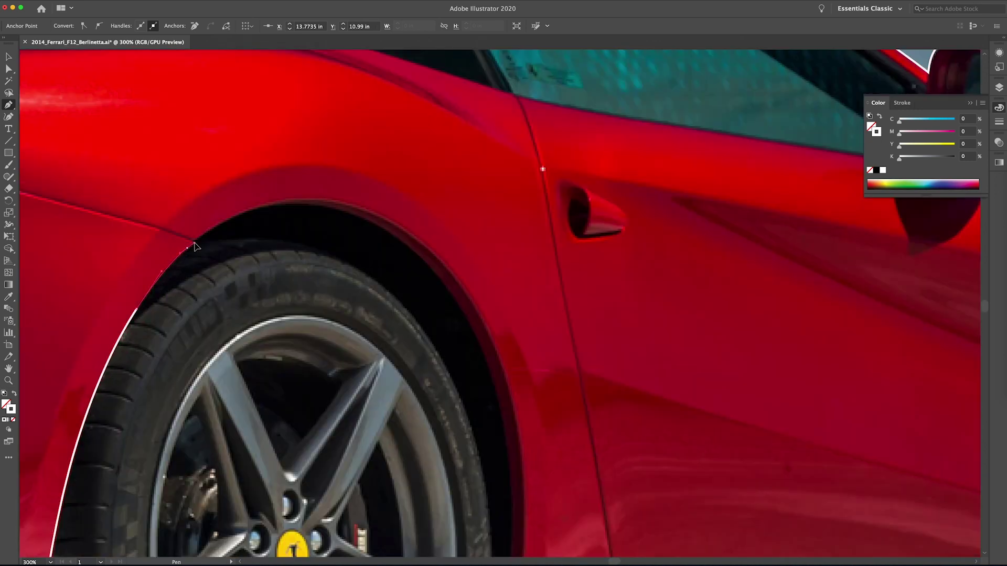
pyautogui.moveTo(194, 241); pyautogui.dragTo(218, 231)
pyautogui.click(197, 241)
# Step: Continue the path over the top of the rear wheel arch and down its front side
pyautogui.moveTo(329, 203); pyautogui.dragTo(313, 131)
pyautogui.moveTo(344, 187); pyautogui.dragTo(516, 262)
pyautogui.press('super+z')
pyautogui.press('super+z')
pyautogui.press('super+minus')
pyautogui.moveTo(401, 177); pyautogui.dragTo(455, 189)
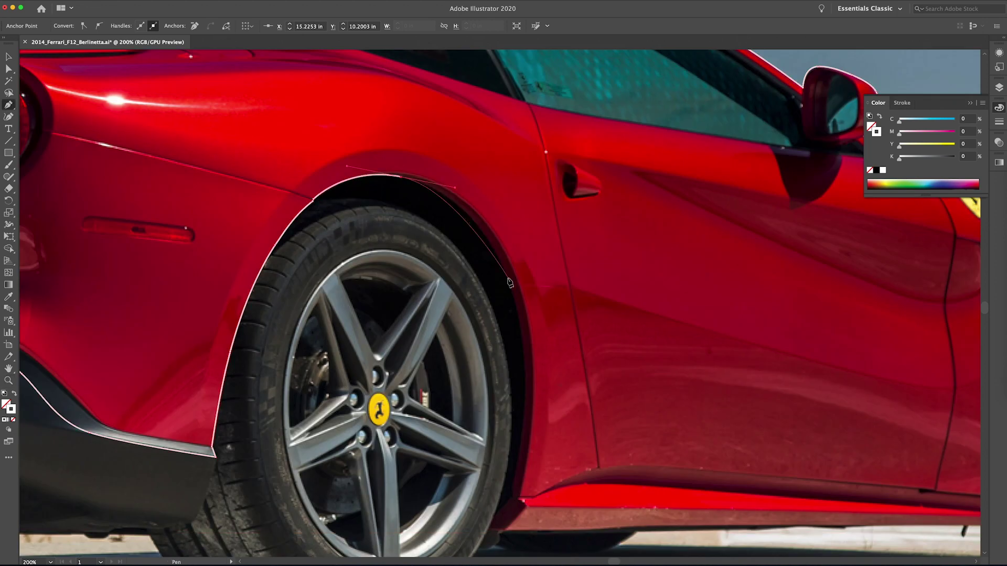
pyautogui.moveTo(507, 277); pyautogui.dragTo(522, 320)
pyautogui.moveTo(524, 403); pyautogui.dragTo(524, 448)
# Step: Trace the side sill's lower edge to the front fender corner, close the body path and fill it dark red without a stroke
pyautogui.hotkey('ctrl', '-')
pyautogui.hotkey('ctrl', '-')
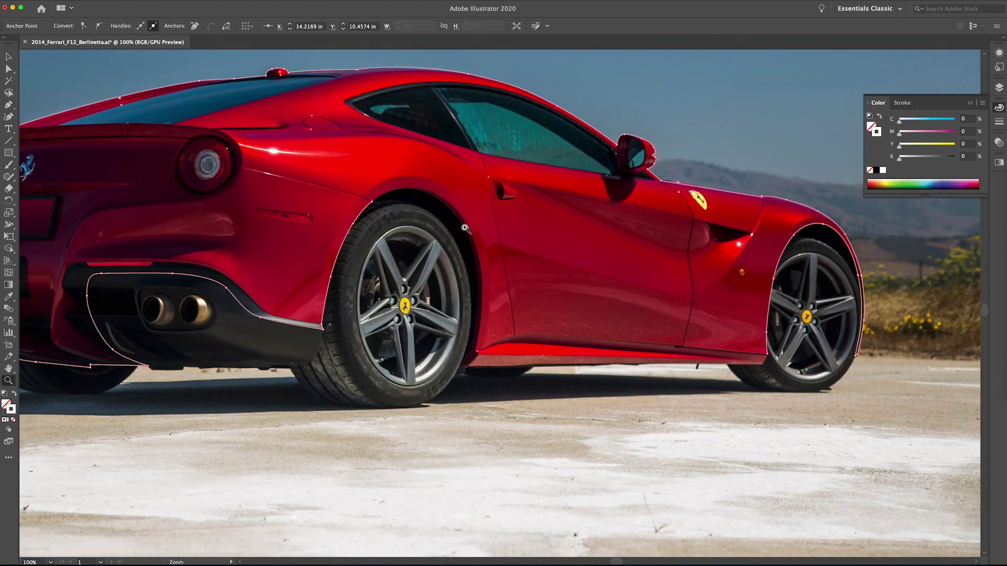
pyautogui.moveTo(450, 447); pyautogui.dragTo(463, 352)
pyautogui.moveTo(466, 394); pyautogui.dragTo(348, 355)
pyautogui.click(266, 299)
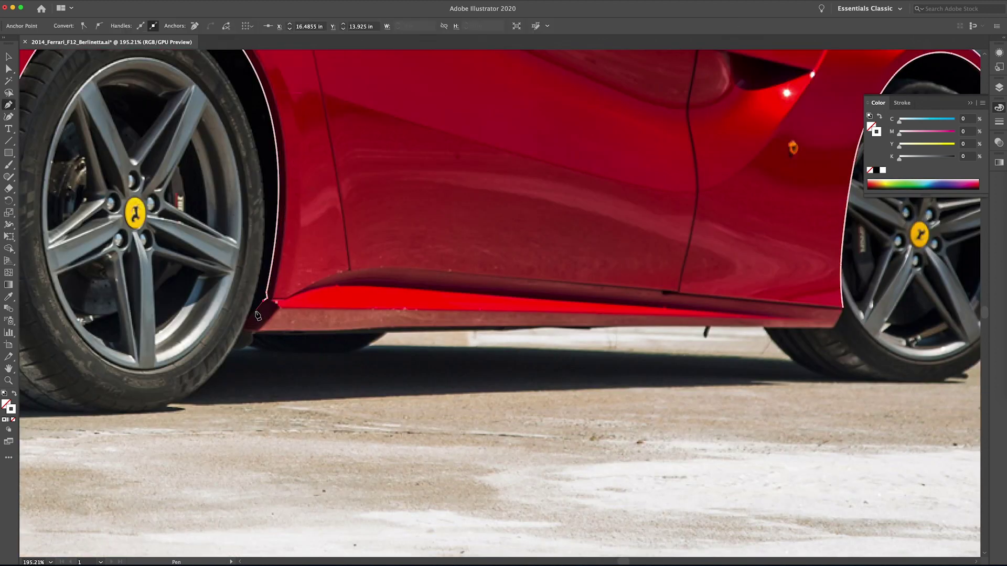
pyautogui.click(248, 317)
pyautogui.click(242, 331)
pyautogui.click(832, 327)
pyautogui.click(843, 307)
pyautogui.moveTo(822, 293); pyautogui.dragTo(671, 378)
pyautogui.hotkey('ctrl', '0')
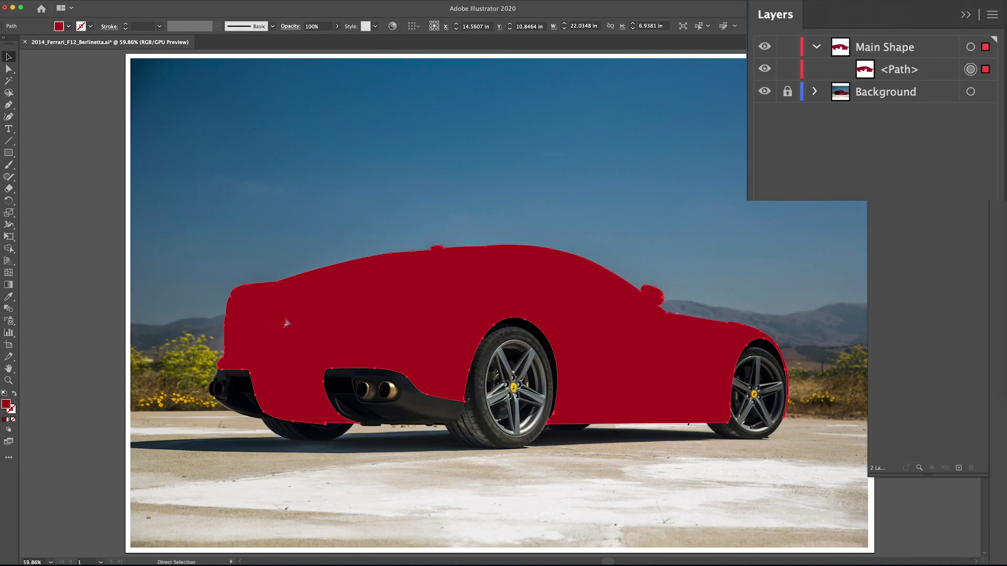
# Step: Create a new layer above Main Shape and paste a copy of the car body path in place on it
pyautogui.click(959, 467)
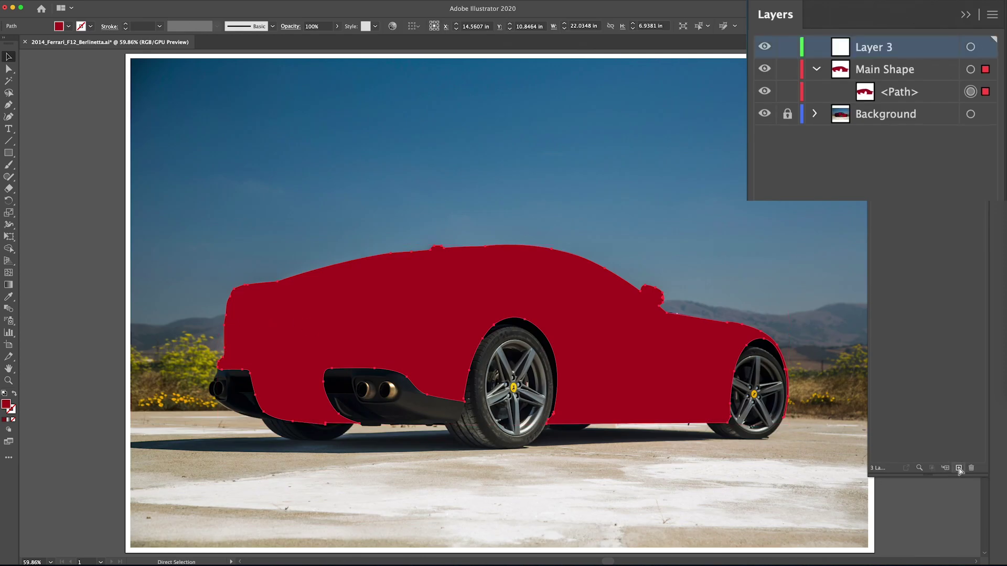
pyautogui.click(71, 1)
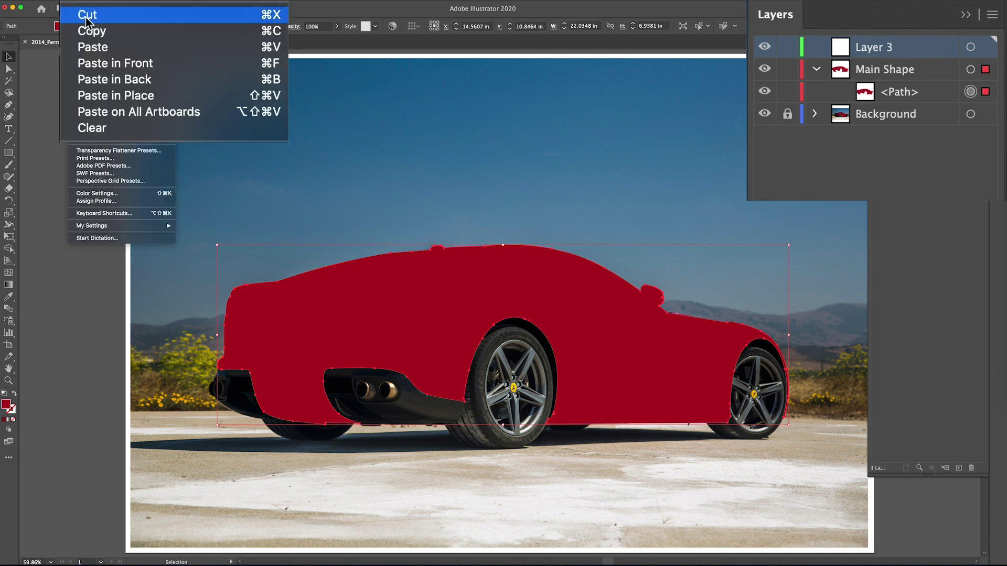
pyautogui.click(99, 96)
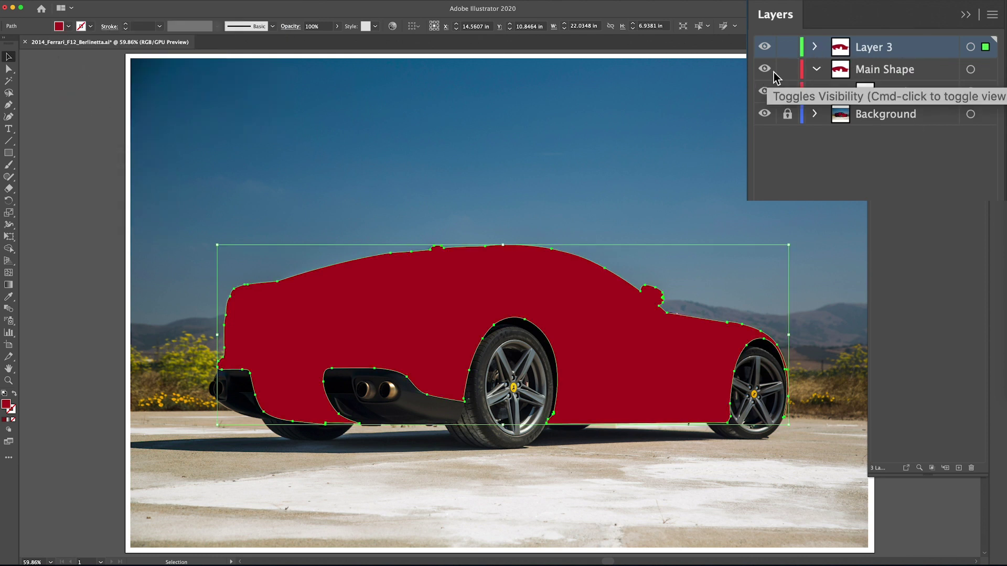
# Step: Give the pasted car body path no fill and an off-white (fcfcfc) stroke
pyautogui.click(816, 69)
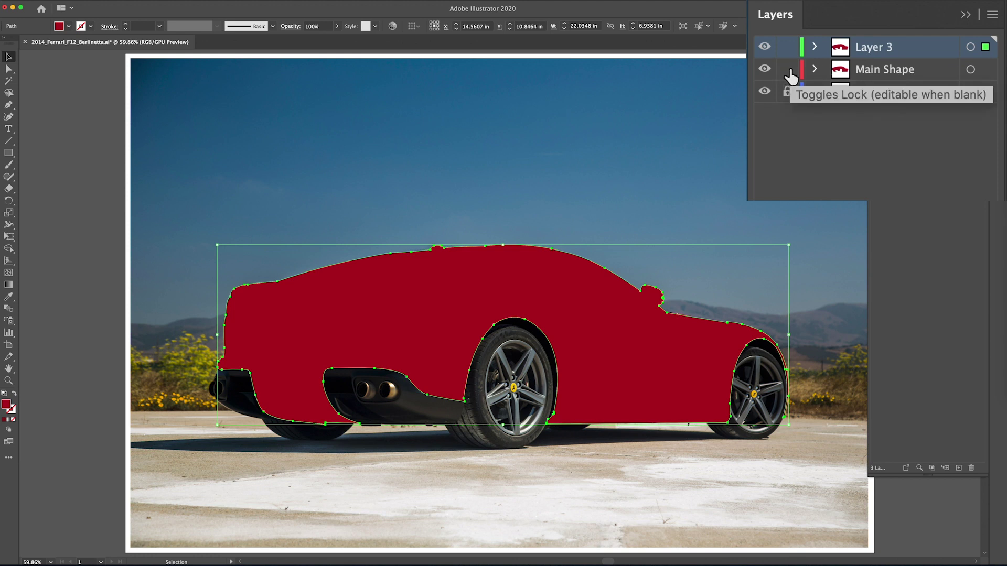
pyautogui.click(15, 394)
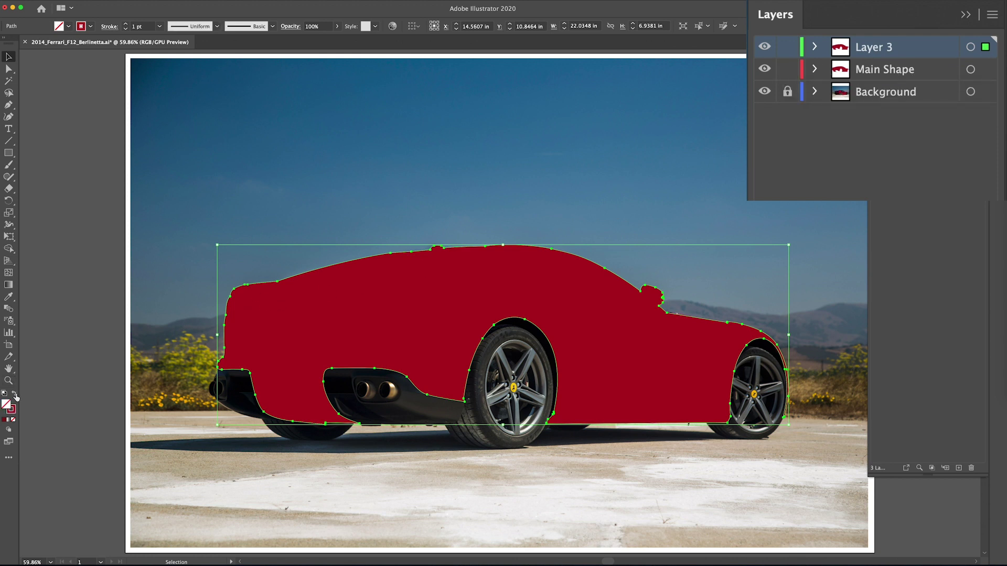
pyautogui.doubleClick(11, 409)
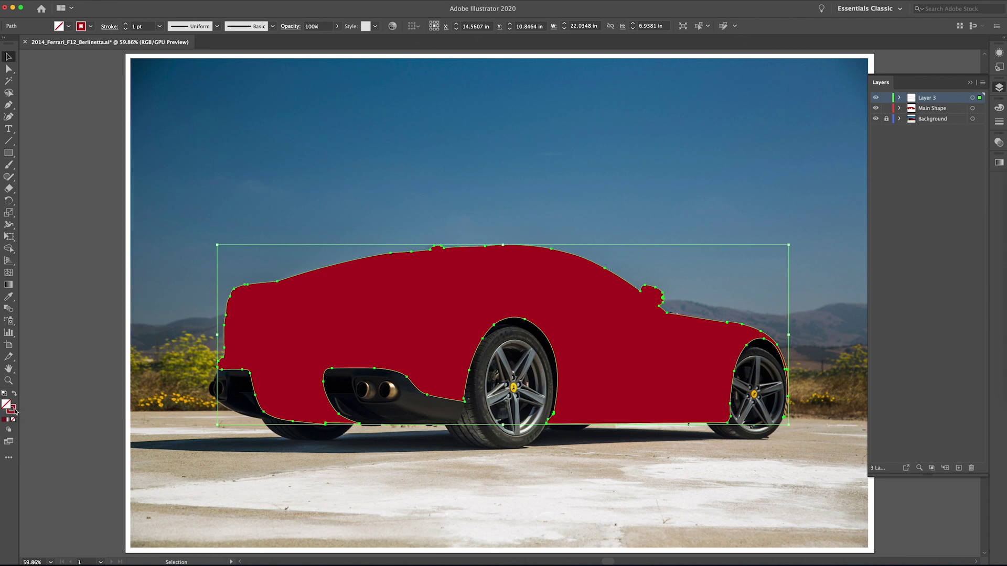
pyautogui.click(666, 244)
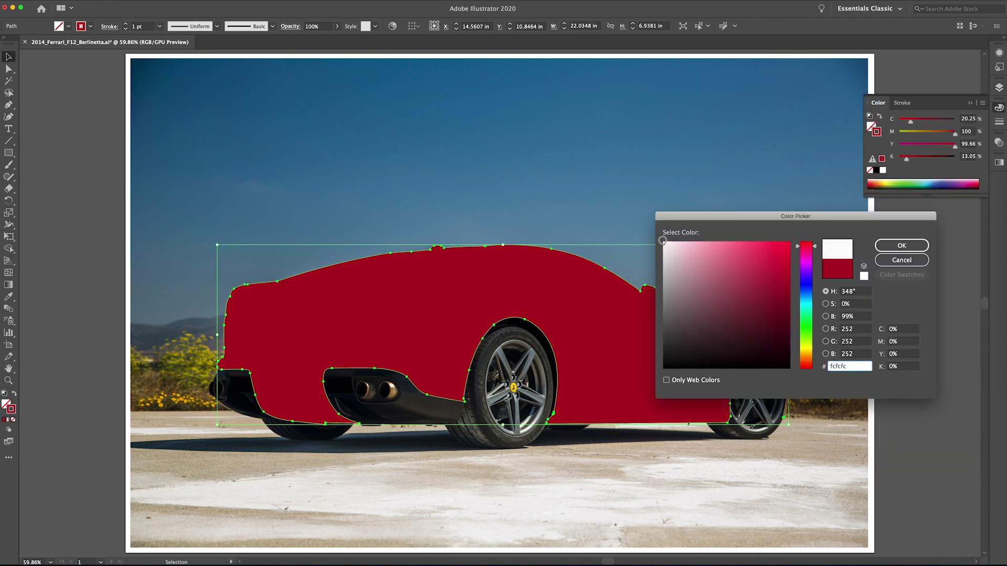
pyautogui.click(886, 248)
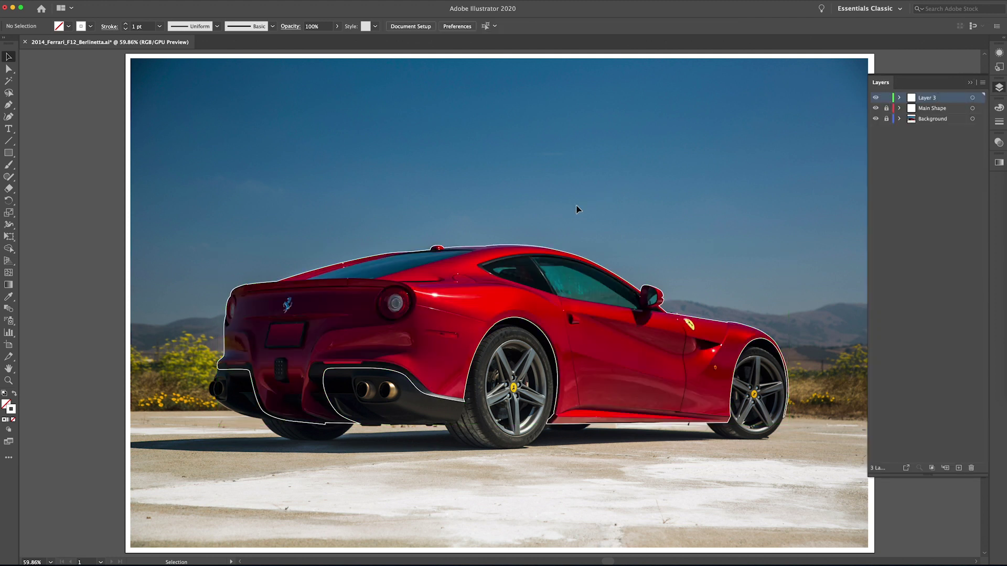
# Step: Select the body copy and fill it without a stroke, using a dark red sampled from the photo's front fender
pyautogui.moveTo(514, 221); pyautogui.dragTo(566, 274)
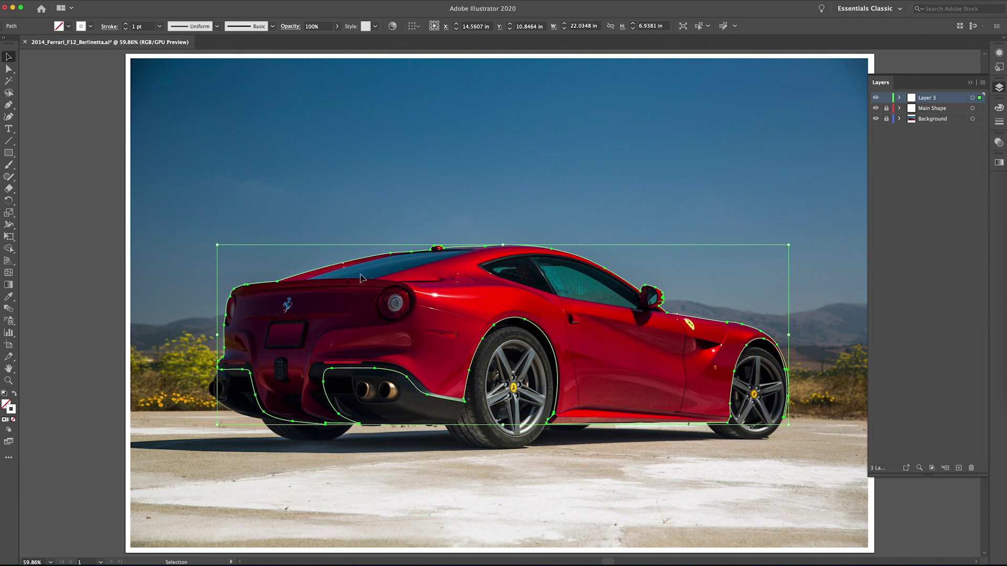
pyautogui.press('z')
pyautogui.click(505, 311)
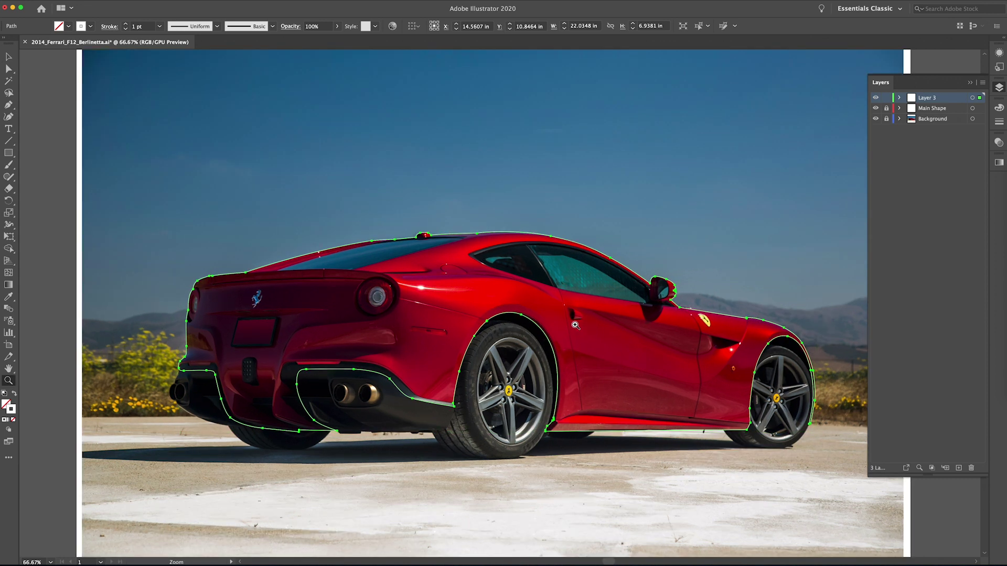
pyautogui.click(576, 325)
pyautogui.moveTo(638, 366); pyautogui.dragTo(557, 376)
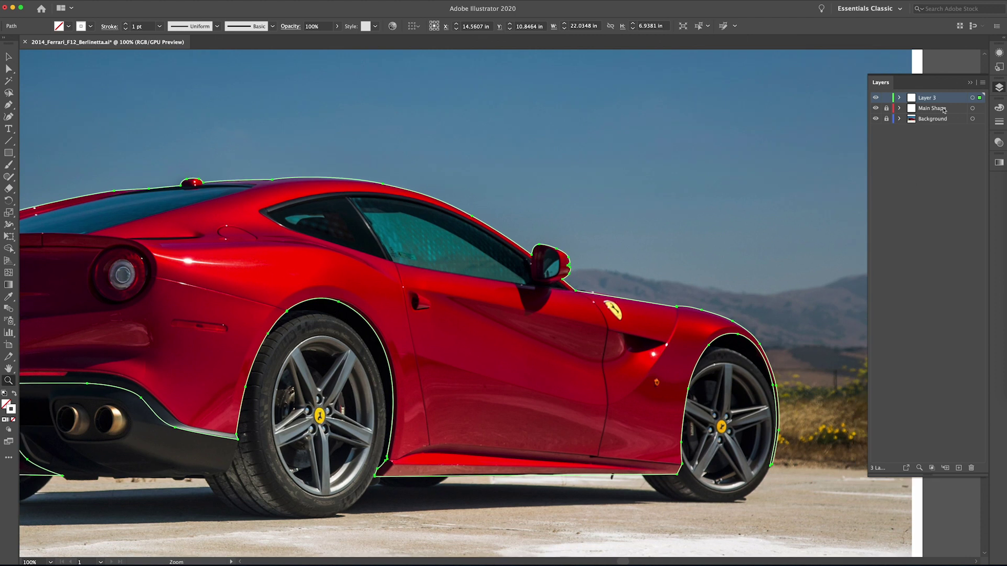
pyautogui.press('i')
pyautogui.click(676, 388)
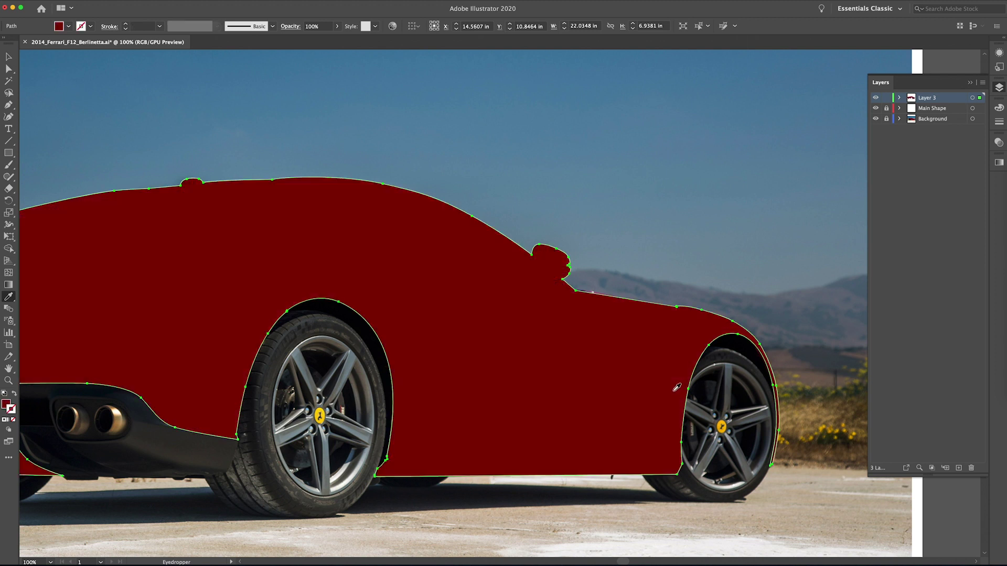
pyautogui.press('super+z')
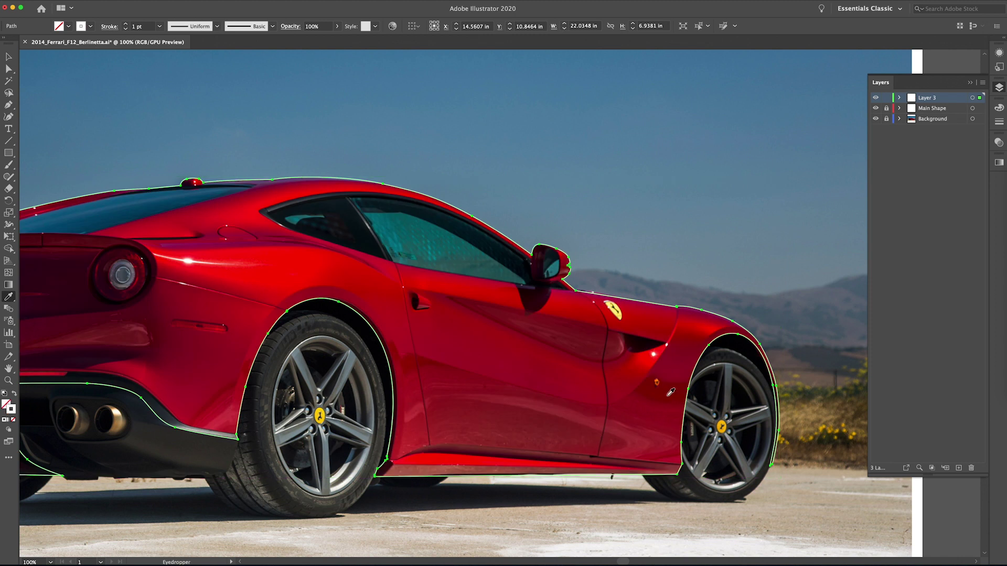
pyautogui.click(667, 412)
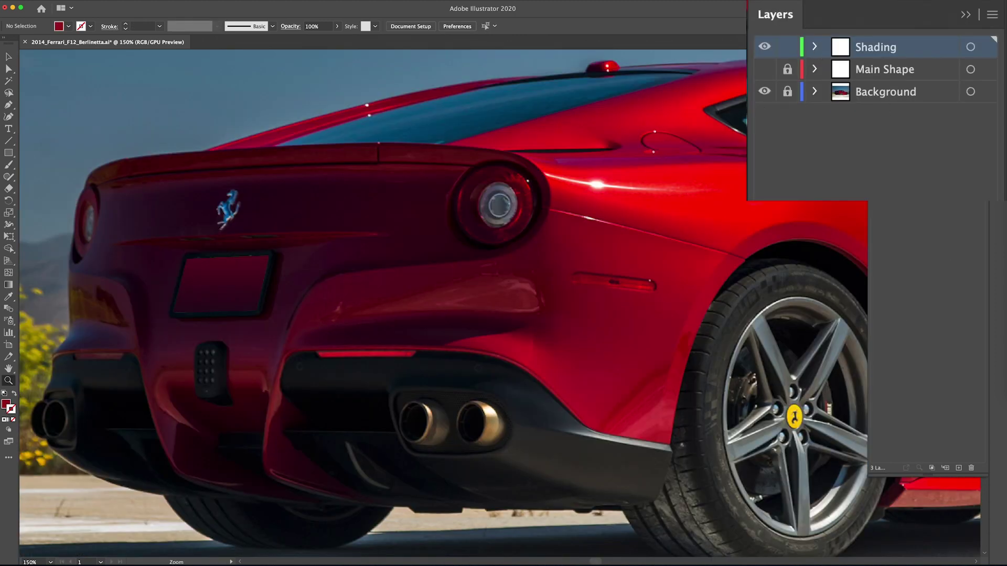
# Step: Create a new layer above Shading and name it Black Plastic
pyautogui.click(959, 468)
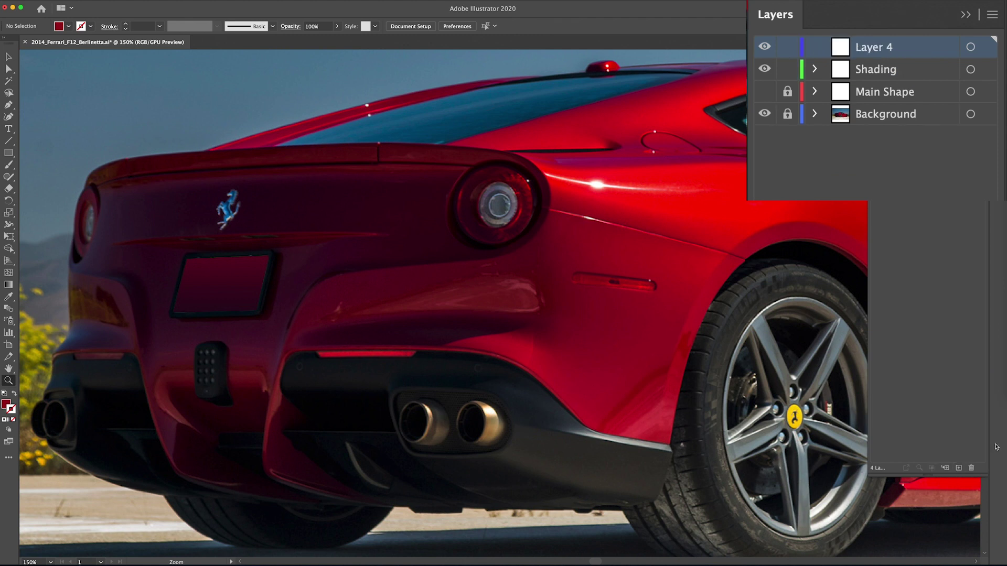
pyautogui.doubleClick(875, 51)
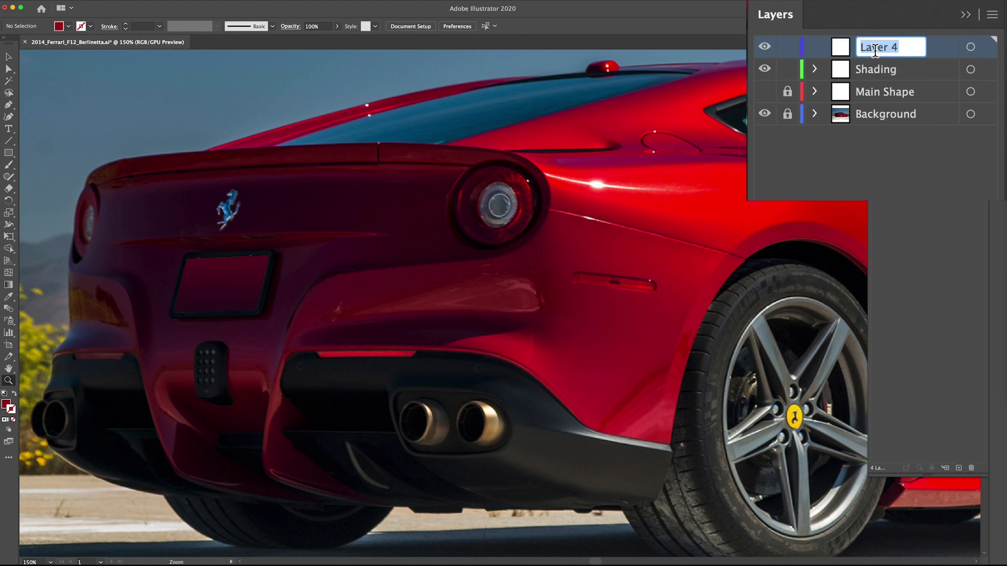
pyautogui.doubleClick(837, 48)
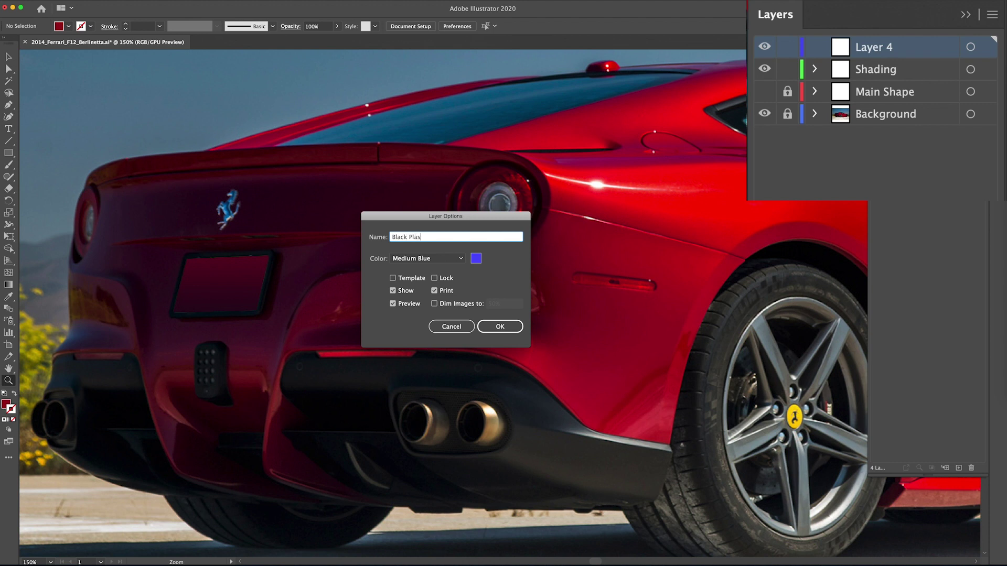
pyautogui.press('Return')
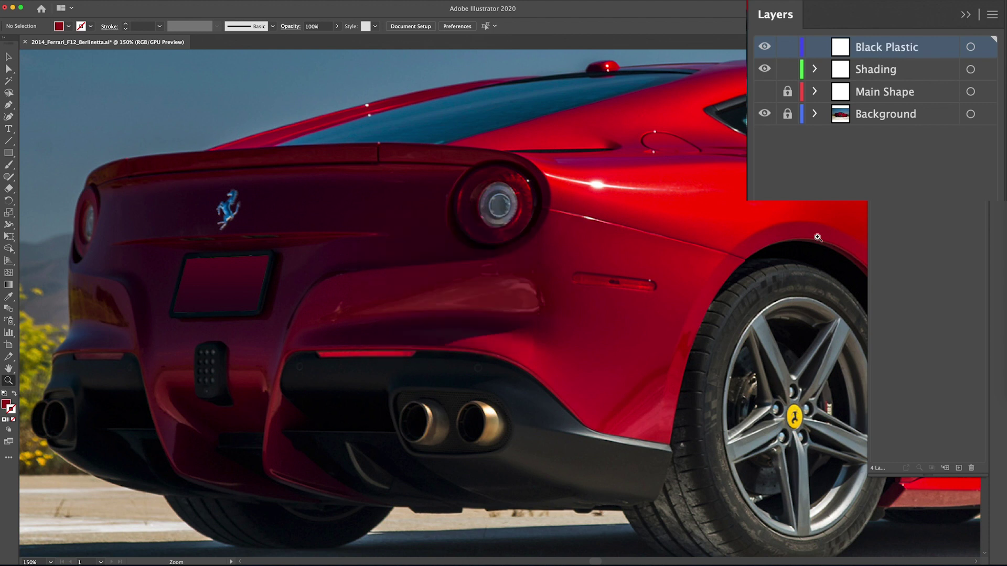
# Step: Set the Black Plastic layer's color to Green
pyautogui.doubleClick(841, 47)
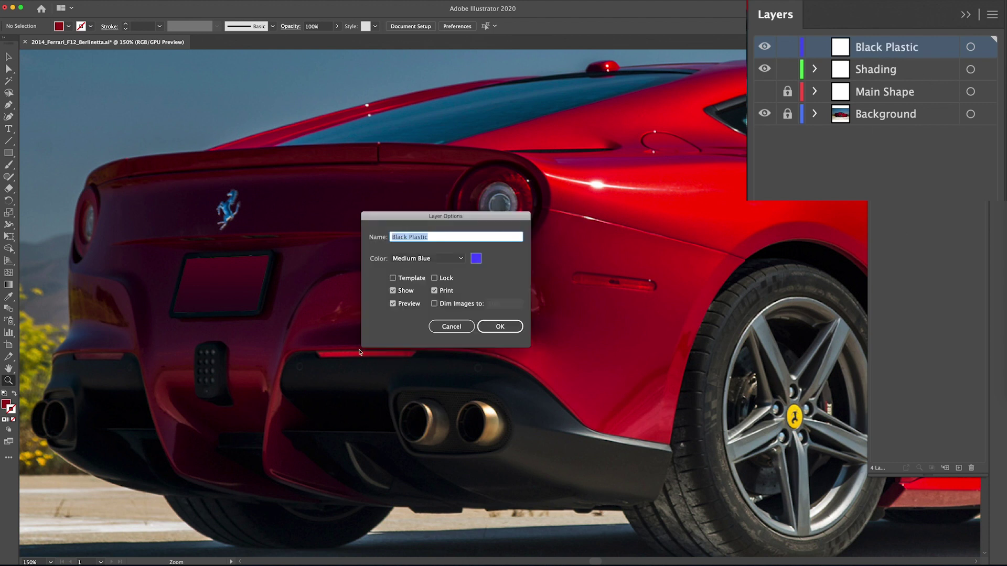
pyautogui.click(461, 260)
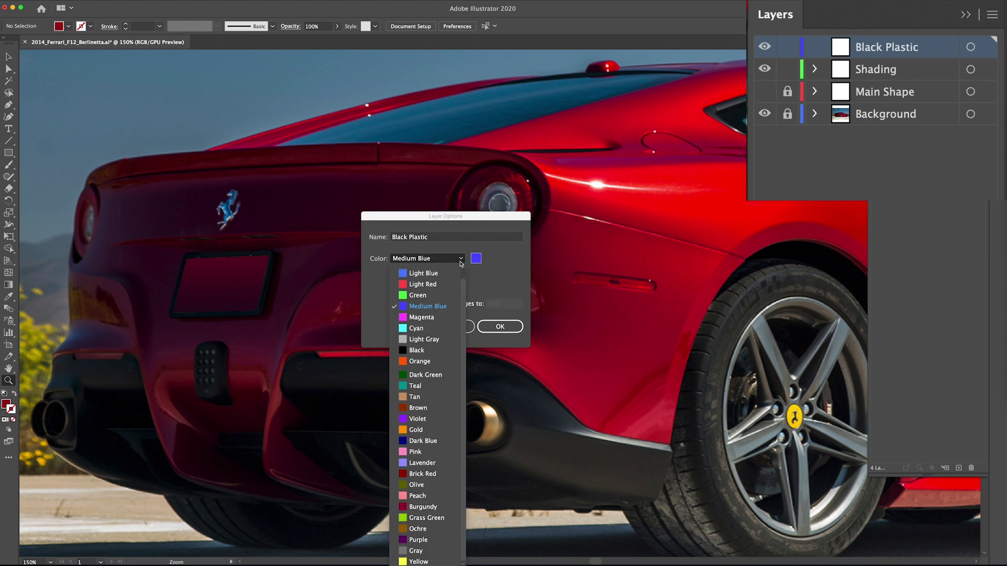
pyautogui.click(425, 296)
pyautogui.click(508, 327)
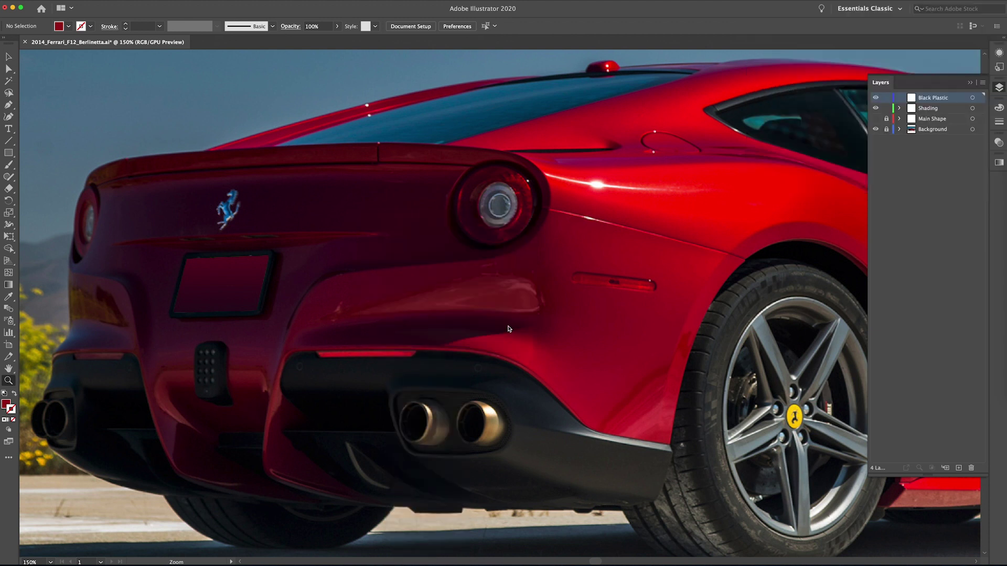
# Step: Trace the lower edge of the rear bumper's left black plastic with the Pen tool, from the underbody to below the exhaust
pyautogui.press('super+equal')
pyautogui.moveTo(506, 524); pyautogui.dragTo(505, 346)
pyautogui.moveTo(146, 323); pyautogui.dragTo(592, 355)
pyautogui.press('super+equal')
pyautogui.press('p')
pyautogui.click(721, 481)
pyautogui.moveTo(586, 467); pyautogui.dragTo(464, 459)
pyautogui.moveTo(338, 442); pyautogui.dragTo(278, 429)
pyautogui.moveTo(173, 362); pyautogui.dragTo(156, 290)
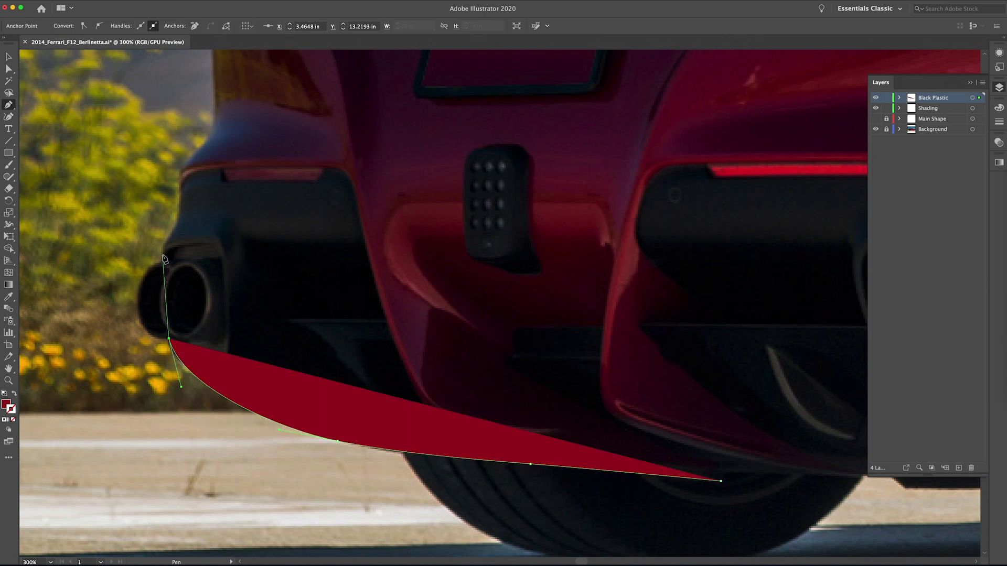
# Step: Continue the path up the outer side past the left exhaust and around the plastic's outer upper corner
pyautogui.click(164, 248)
pyautogui.press('super+z')
pyautogui.press('super+z')
pyautogui.moveTo(164, 246); pyautogui.dragTo(170, 228)
pyautogui.moveTo(179, 220)
pyautogui.mouseDown()
pyautogui.moveTo(181, 178)
pyautogui.moveTo(254, 167)
pyautogui.mouseUp()
# Step: Swap the path's fill and stroke, and trace the notch under the left reflector and the inner upper corner
pyautogui.click(14, 394)
pyautogui.click(222, 168)
pyautogui.click(221, 180)
pyautogui.click(345, 172)
pyautogui.click(359, 216)
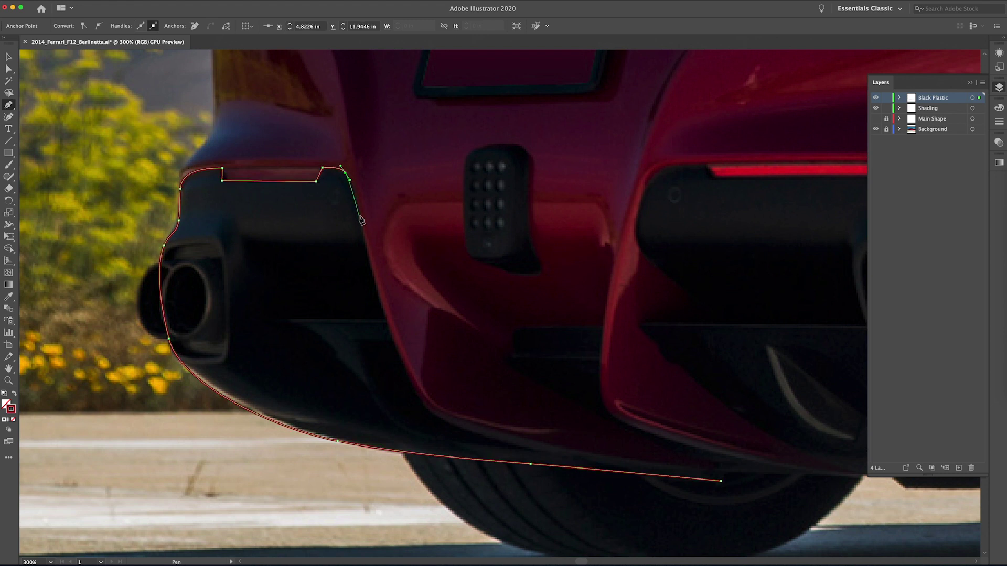
# Step: Trace the inner edge down to the starting point, close the path and fill it with black sampled from the photo
pyautogui.moveTo(397, 355); pyautogui.dragTo(417, 398)
pyautogui.moveTo(496, 432); pyautogui.dragTo(563, 449)
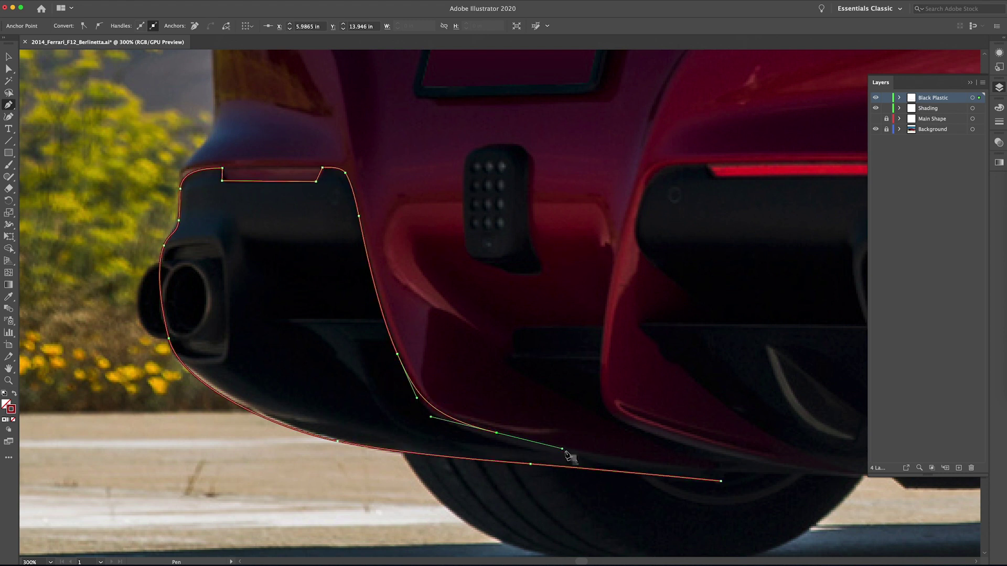
pyautogui.moveTo(719, 475); pyautogui.dragTo(817, 493)
pyautogui.click(720, 481)
pyautogui.press('i')
pyautogui.click(687, 388)
# Step: Start a path on the black plastic around the twin exhausts, tracing its left notch and rounded upper-left corner
pyautogui.moveTo(676, 388); pyautogui.dragTo(403, 449)
pyautogui.press('p')
pyautogui.click(365, 385)
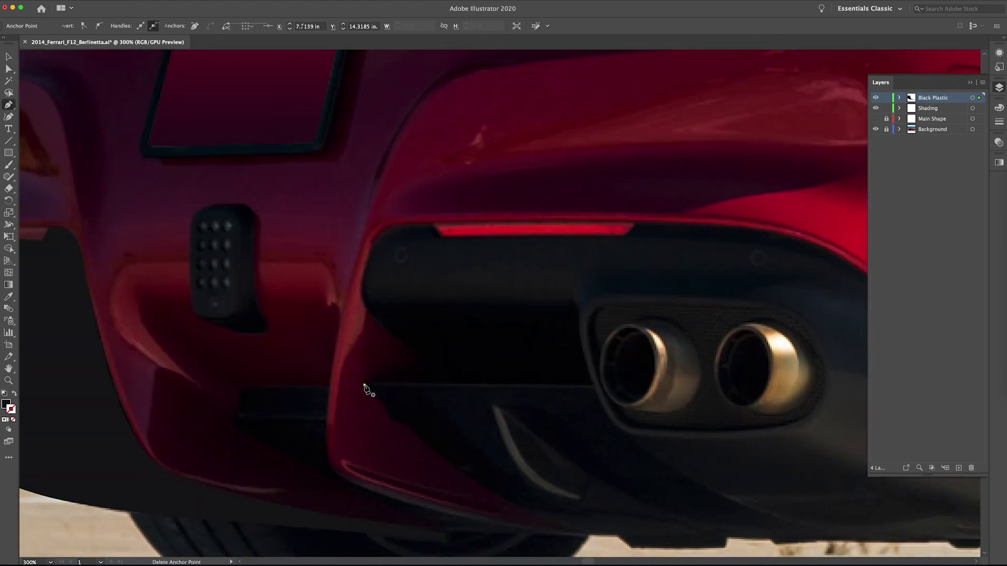
pyautogui.moveTo(380, 372); pyautogui.dragTo(430, 359)
pyautogui.moveTo(400, 339); pyautogui.dragTo(361, 281)
pyautogui.moveTo(379, 238); pyautogui.dragTo(472, 222)
pyautogui.click(433, 223)
pyautogui.click(440, 236)
pyautogui.click(625, 236)
pyautogui.press('super+z')
pyautogui.press('super+z')
pyautogui.press('super+z')
pyautogui.press('super+z')
# Step: Trace the plastic's upper edge above the twin exhausts and down to the corner at the rear tire
pyautogui.moveTo(665, 223); pyautogui.dragTo(427, 220)
pyautogui.press('super+z')
pyautogui.moveTo(490, 285); pyautogui.dragTo(510, 302)
pyautogui.moveTo(546, 314); pyautogui.dragTo(565, 317)
pyautogui.click(672, 333)
pyautogui.click(677, 349)
# Step: Trace the plastic's end down beside the rear tire and around onto its lower edge
pyautogui.moveTo(677, 348); pyautogui.dragTo(672, 239)
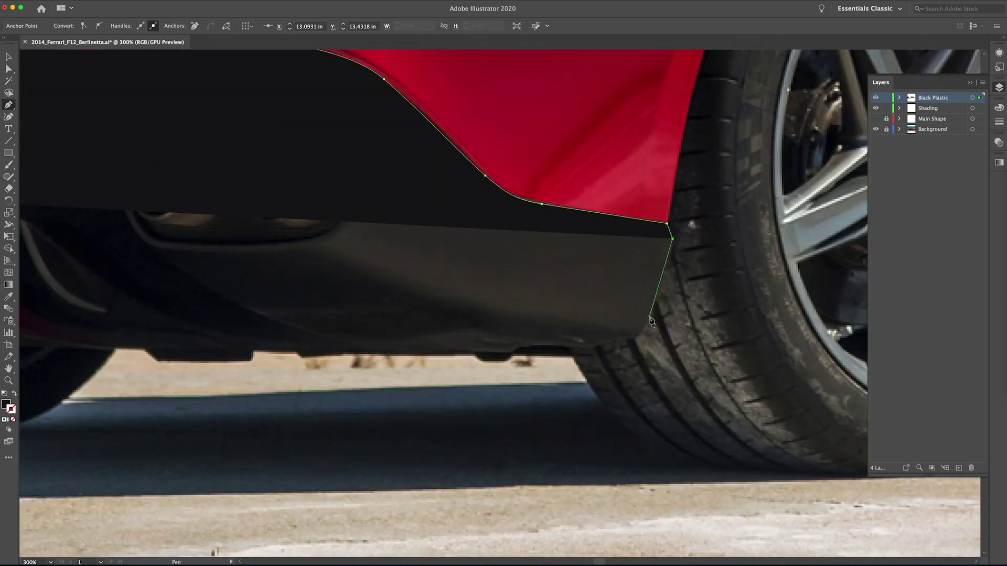
pyautogui.click(651, 305)
pyautogui.moveTo(625, 340); pyautogui.dragTo(603, 344)
pyautogui.click(593, 344)
pyautogui.click(520, 345)
pyautogui.moveTo(511, 353); pyautogui.dragTo(691, 336)
pyautogui.click(511, 353)
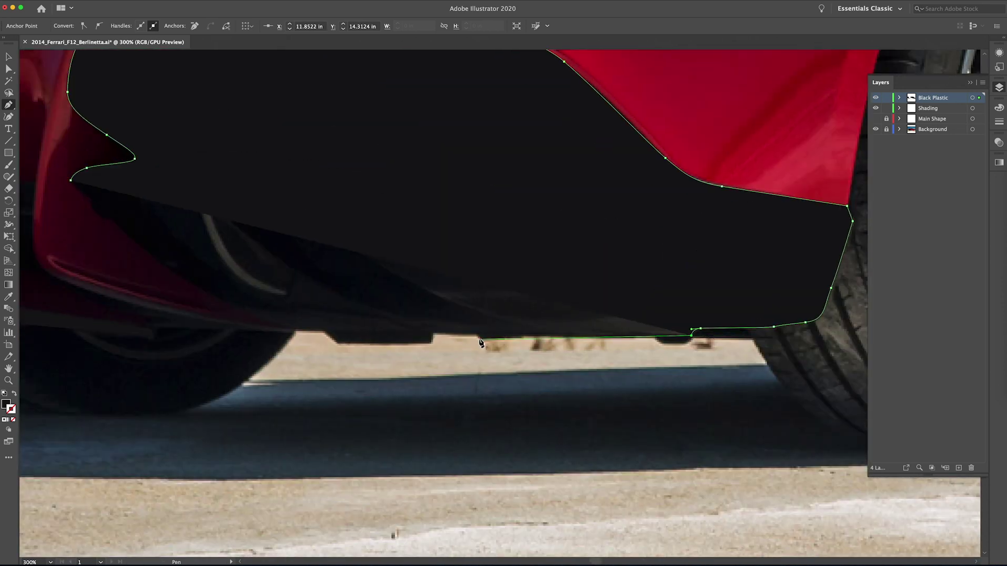
# Step: Trace the stepped lower edge back toward the left notch and close the black plastic path
pyautogui.click(480, 339)
pyautogui.click(477, 333)
pyautogui.click(433, 332)
pyautogui.click(431, 343)
pyautogui.click(338, 344)
pyautogui.click(326, 331)
pyautogui.moveTo(309, 354); pyautogui.dragTo(433, 450)
pyautogui.moveTo(401, 421); pyautogui.dragTo(383, 414)
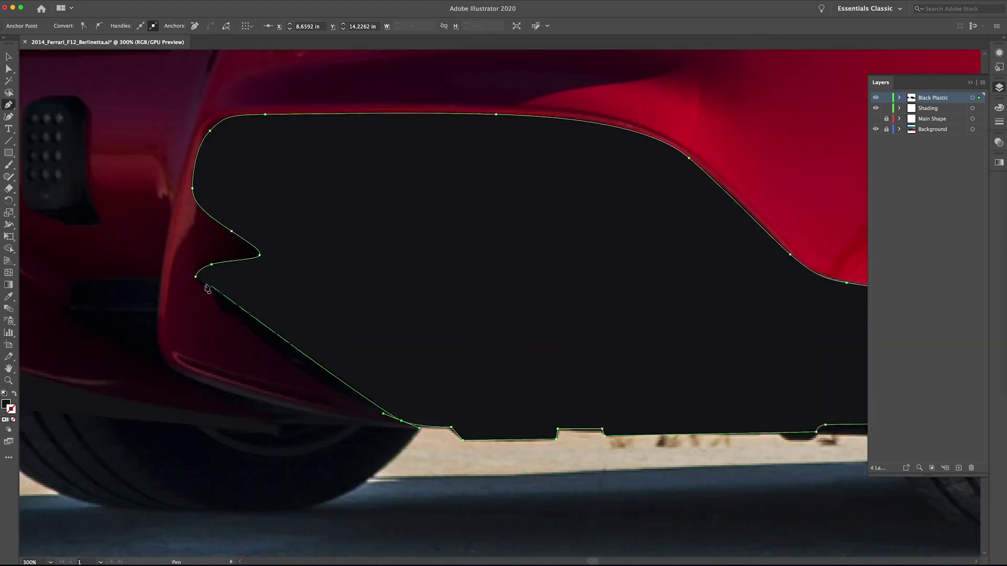
pyautogui.click(196, 278)
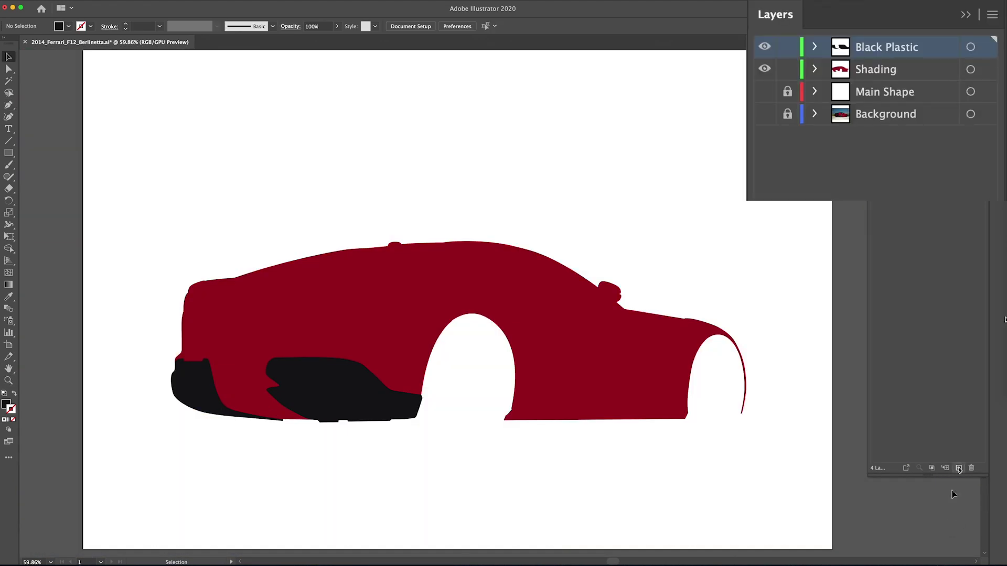
# Step: Create a new layer above Black Plastic and name it Shadow
pyautogui.click(958, 468)
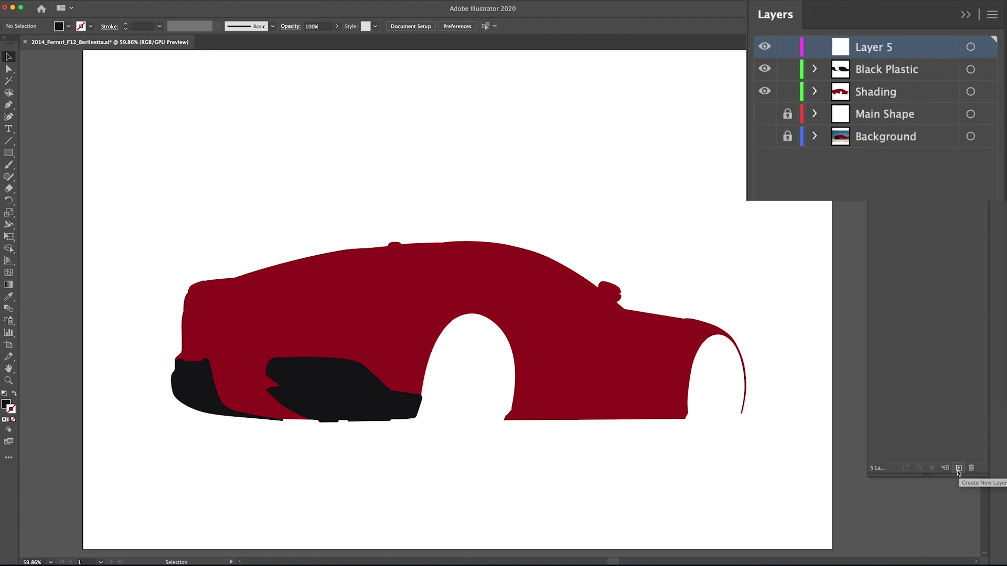
pyautogui.doubleClick(872, 48)
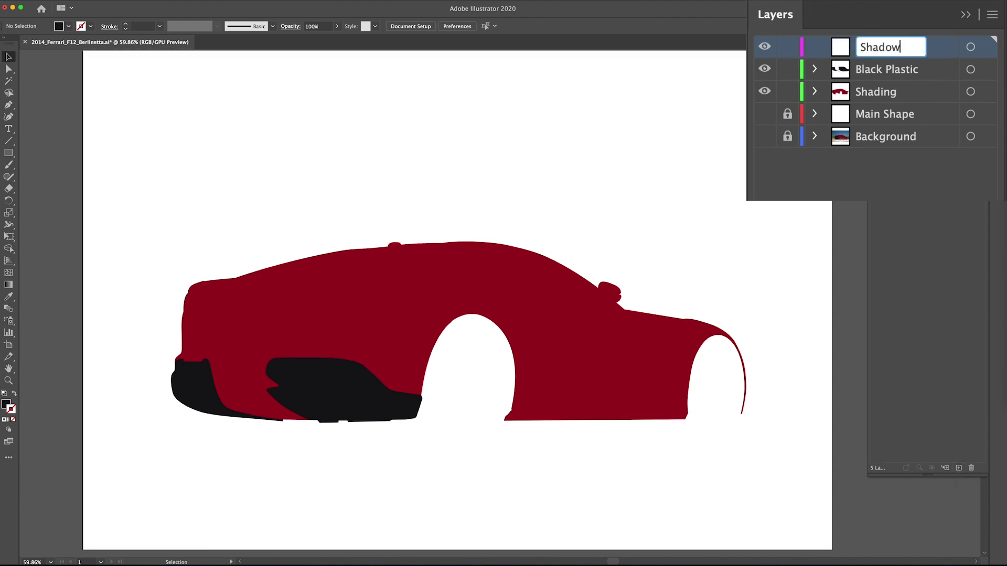
pyautogui.press('Return')
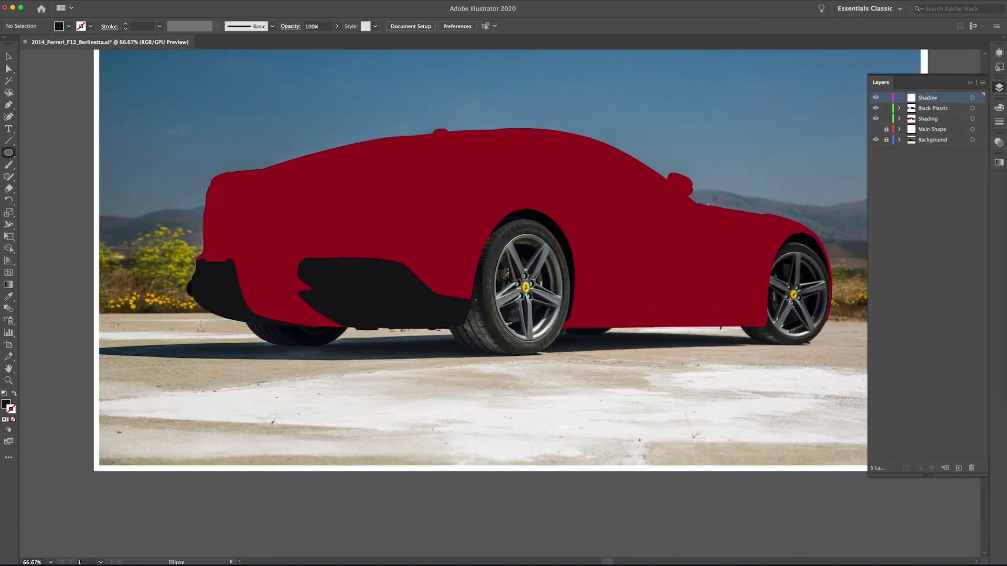
# Step: Trace the ground shadow's near edge from the front tire to its left tip and back to the far rear tire
pyautogui.press('p')
pyautogui.click(794, 345)
pyautogui.moveTo(536, 352)
pyautogui.mouseDown()
pyautogui.moveTo(467, 354)
pyautogui.moveTo(540, 356)
pyautogui.mouseUp()
pyautogui.moveTo(293, 359); pyautogui.dragTo(117, 359)
pyautogui.click(271, 341)
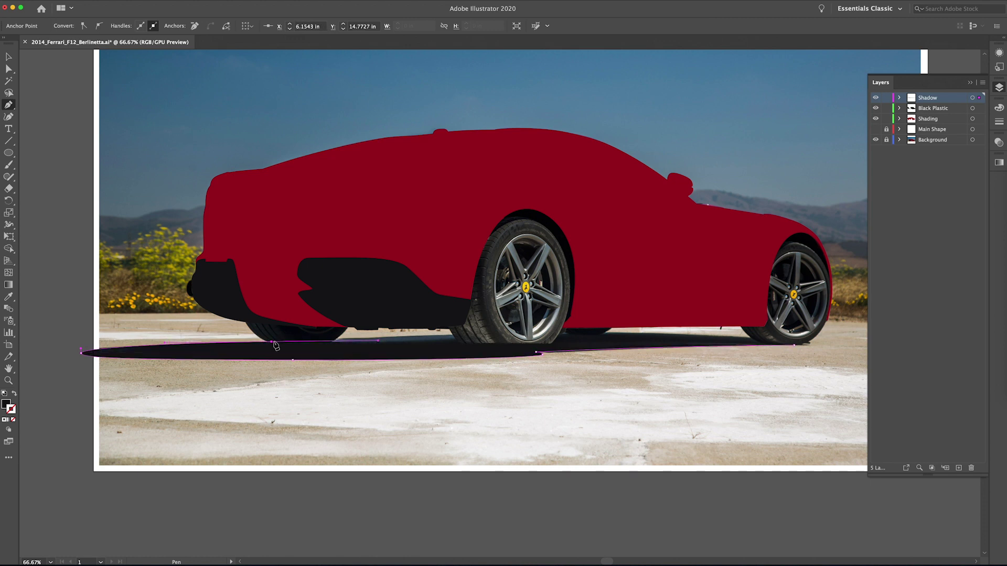
pyautogui.moveTo(237, 315); pyautogui.dragTo(235, 301)
pyautogui.press('super+z')
pyautogui.click(246, 322)
pyautogui.hotkey('shift', 'x')
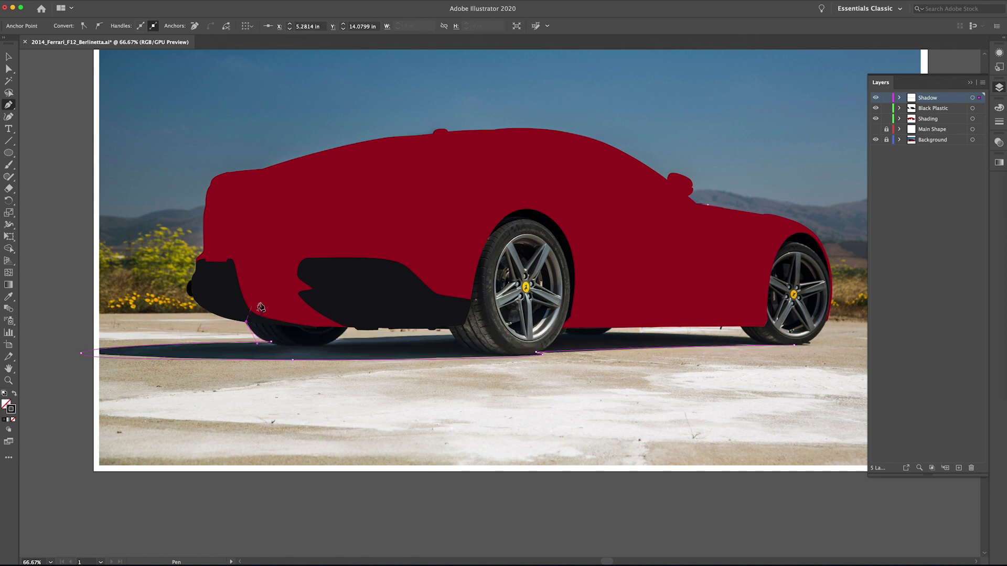
pyautogui.press('super+equal')
pyautogui.press('super+equal')
pyautogui.press('super+z')
pyautogui.press('super+z')
pyautogui.press('super+z')
pyautogui.press('super+z')
# Step: Swap the shadow path's fill and stroke, and continue it around the far rear tire beneath the bumper
pyautogui.hotkey('shift', 'x')
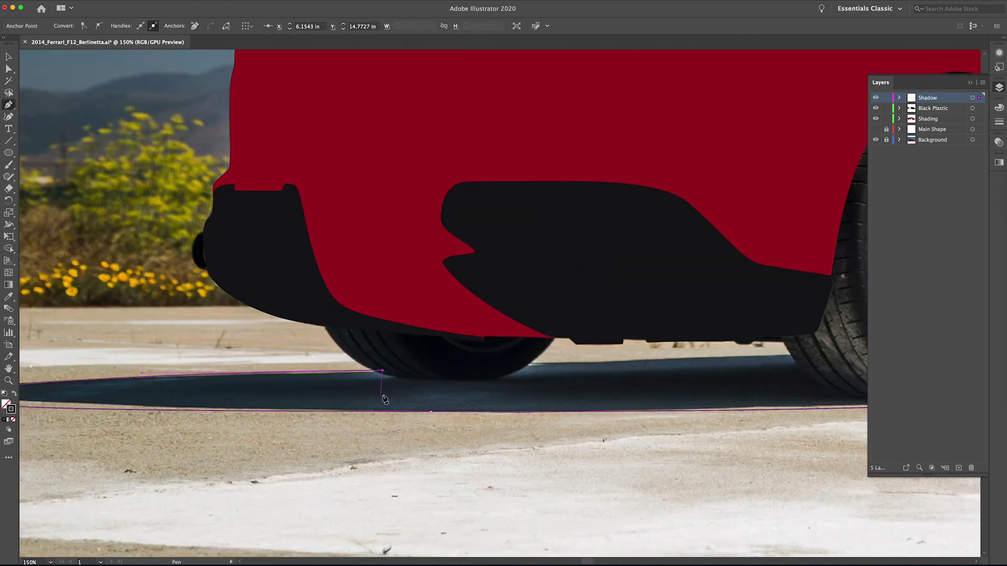
pyautogui.moveTo(325, 326); pyautogui.dragTo(300, 286)
pyautogui.click(325, 326)
pyautogui.click(554, 336)
pyautogui.moveTo(530, 364); pyautogui.dragTo(503, 374)
pyautogui.click(529, 364)
# Step: Continue the shadow path behind the near rear wheel and around the far front tire under the side sill
pyautogui.moveTo(787, 357); pyautogui.dragTo(559, 332)
pyautogui.moveTo(578, 328); pyautogui.dragTo(344, 355)
pyautogui.moveTo(435, 339); pyautogui.dragTo(485, 334)
pyautogui.click(559, 336)
pyautogui.moveTo(539, 356); pyautogui.dragTo(528, 362)
pyautogui.click(539, 356)
# Step: Trace the shadow's far edge to the near front tire and close the path
pyautogui.moveTo(813, 362); pyautogui.dragTo(537, 310)
pyautogui.moveTo(608, 314); pyautogui.dragTo(723, 325)
pyautogui.press('super+z')
pyautogui.moveTo(600, 310); pyautogui.dragTo(718, 323)
pyautogui.moveTo(726, 327); pyautogui.dragTo(727, 331)
pyautogui.click(690, 332)
pyautogui.press('super+0')
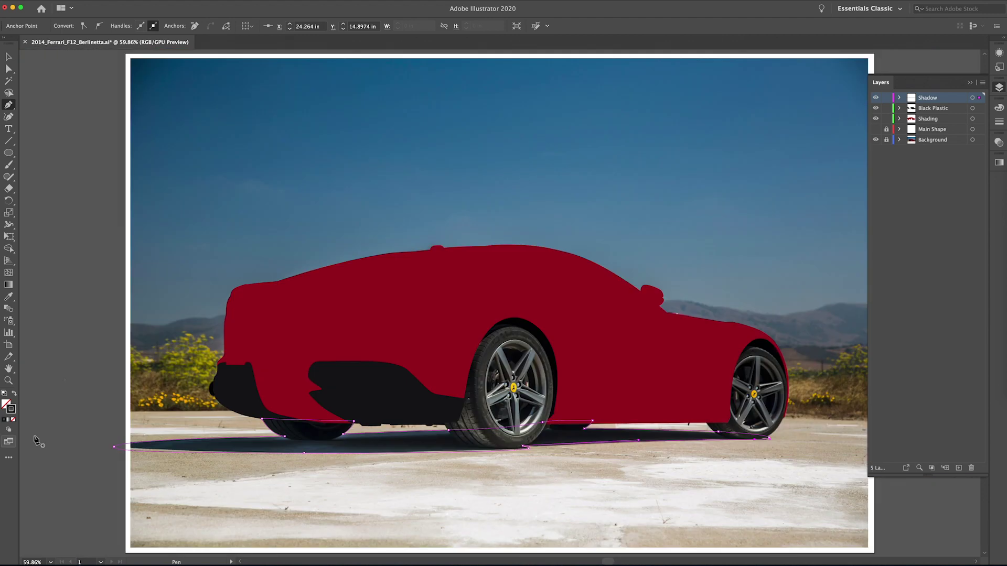
# Step: Fill the shadow shape with black and leave it without a stroke
pyautogui.click(14, 393)
pyautogui.click(999, 107)
pyautogui.doubleClick(871, 127)
pyautogui.click(902, 245)
# Step: Move the Shadow layer between Main Shape and Background, and hide the Background layer
pyautogui.click(999, 87)
pyautogui.moveTo(884, 48); pyautogui.dragTo(876, 118)
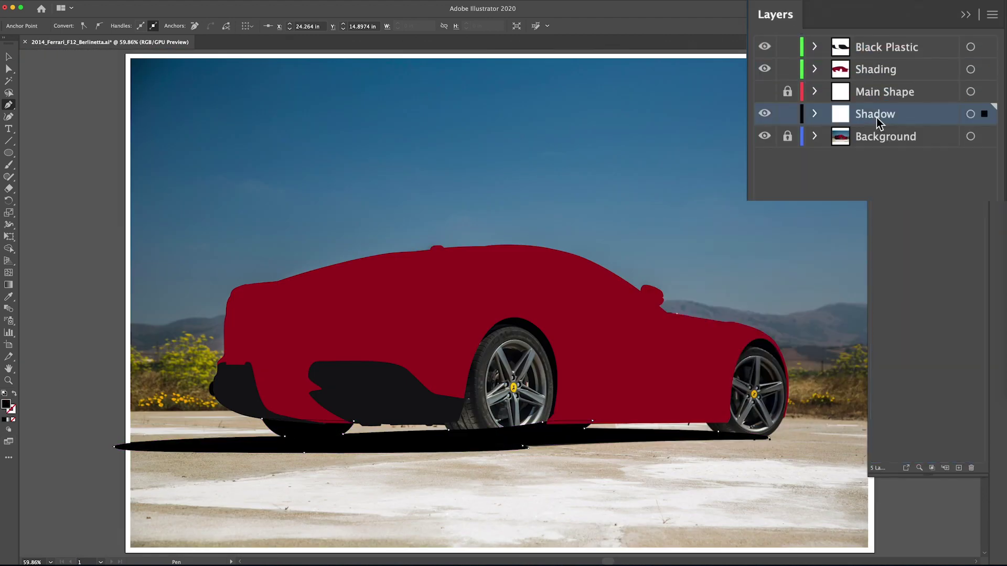
pyautogui.click(764, 136)
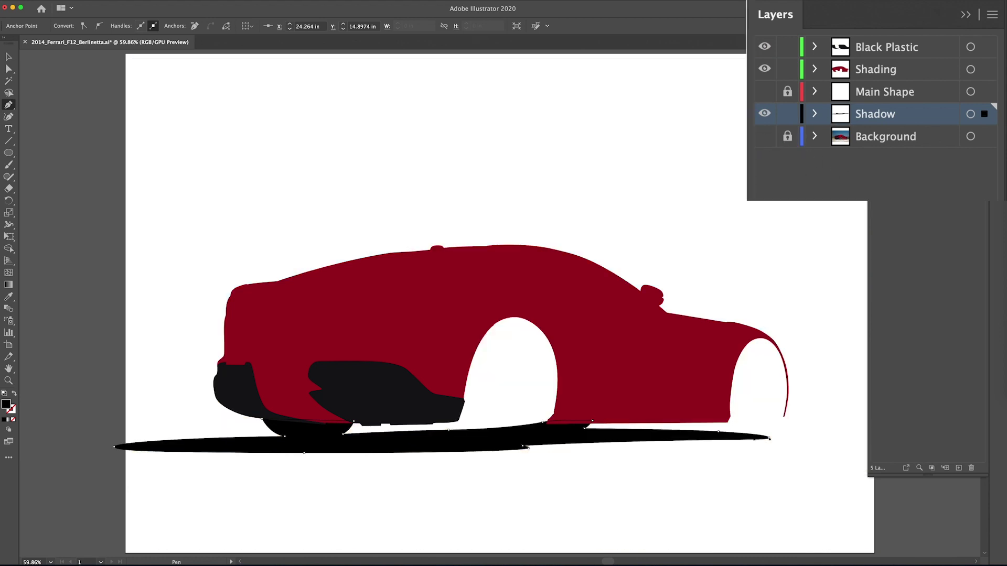
# Step: Show the Background layer and undo the Shadow layer's move and the shadow shape's black fill
pyautogui.press('v')
pyautogui.press('super+shift+a')
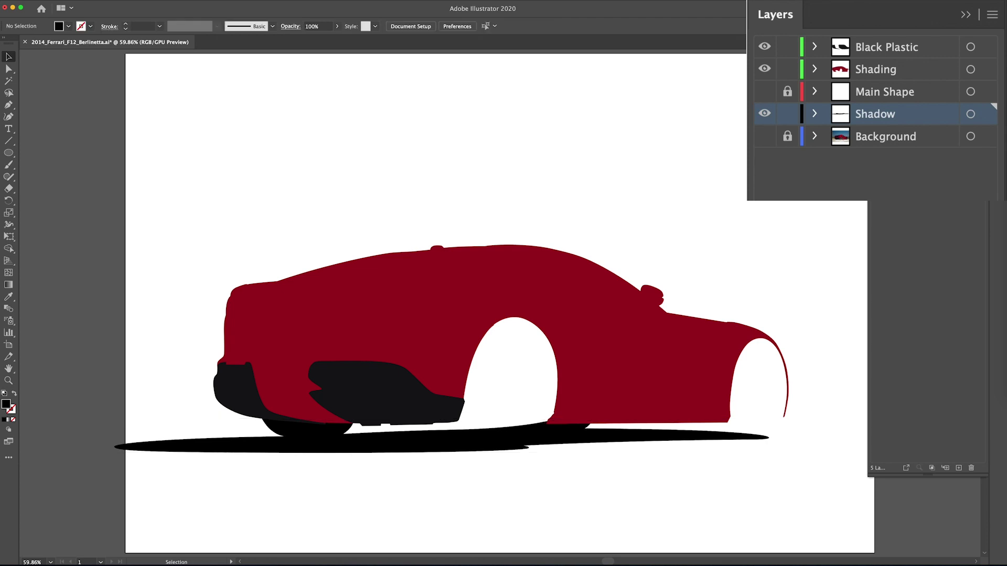
pyautogui.click(764, 137)
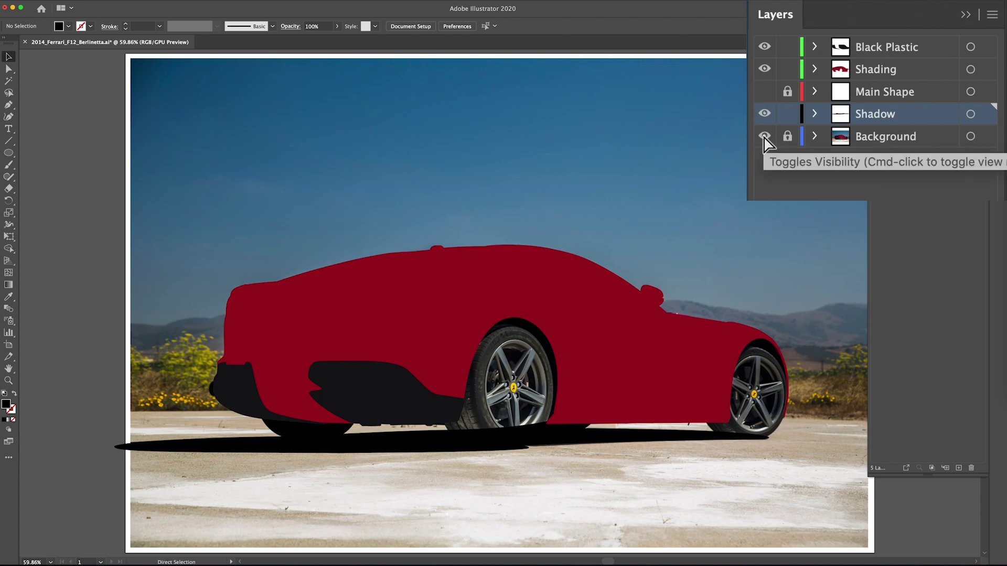
pyautogui.press('super+z')
pyautogui.press('super+z')
pyautogui.press('super+z')
pyautogui.press('super+z')
pyautogui.press('super+z')
pyautogui.press('super+z')
pyautogui.press('super+z')
pyautogui.press('super+z')
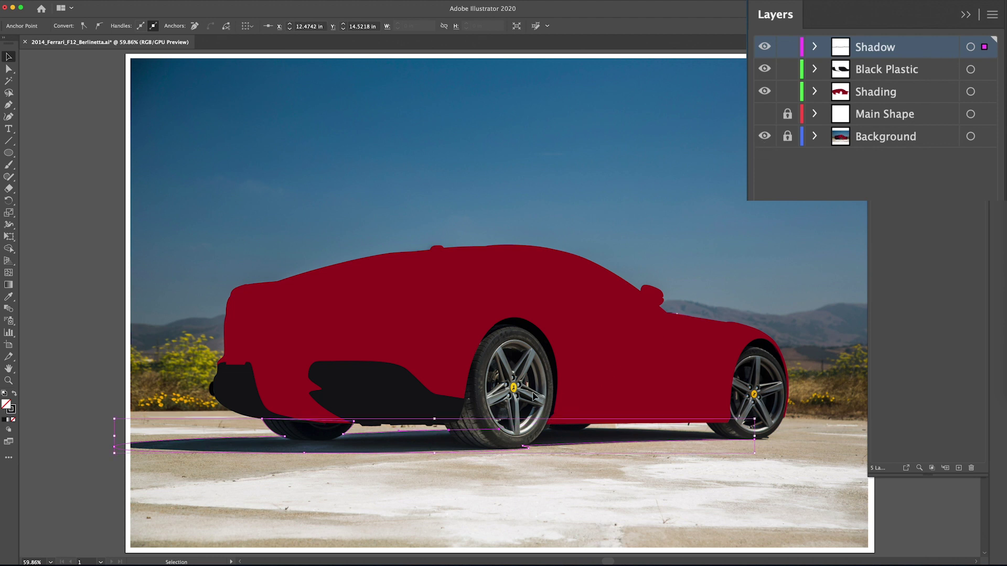
# Step: Reroute the shadow path up and around the rear wheel arch so that it covers the wheel well
pyautogui.press('super+space')
pyautogui.moveTo(451, 421); pyautogui.dragTo(617, 507)
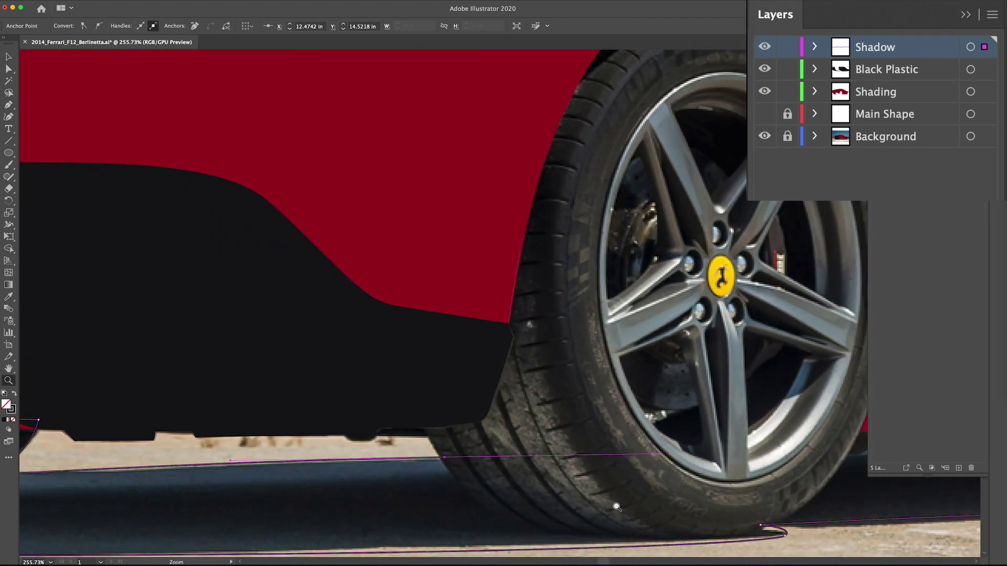
pyautogui.press('super+space')
pyautogui.moveTo(543, 84); pyautogui.dragTo(440, 105)
pyautogui.moveTo(576, 193); pyautogui.dragTo(309, 362)
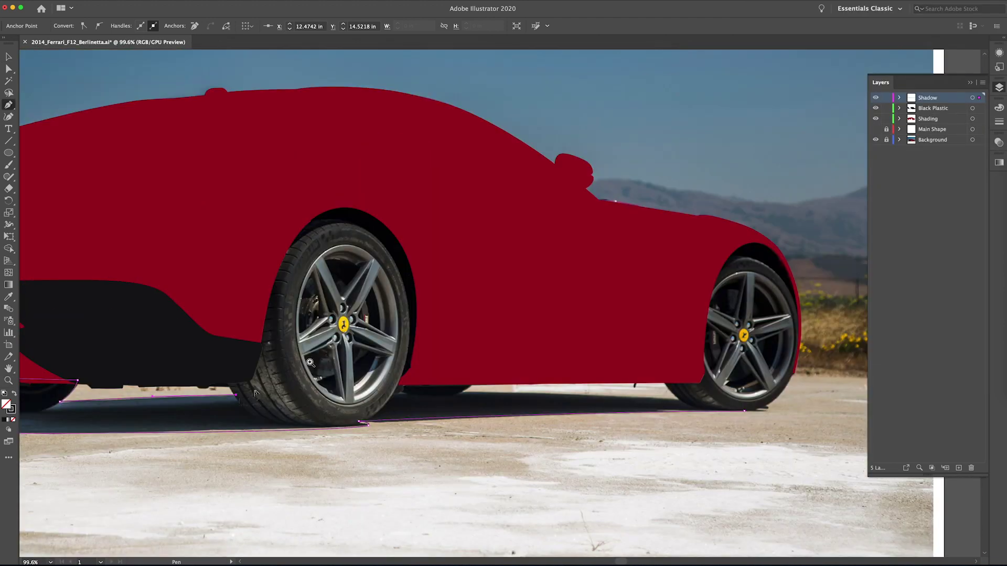
pyautogui.moveTo(342, 201); pyautogui.dragTo(478, 201)
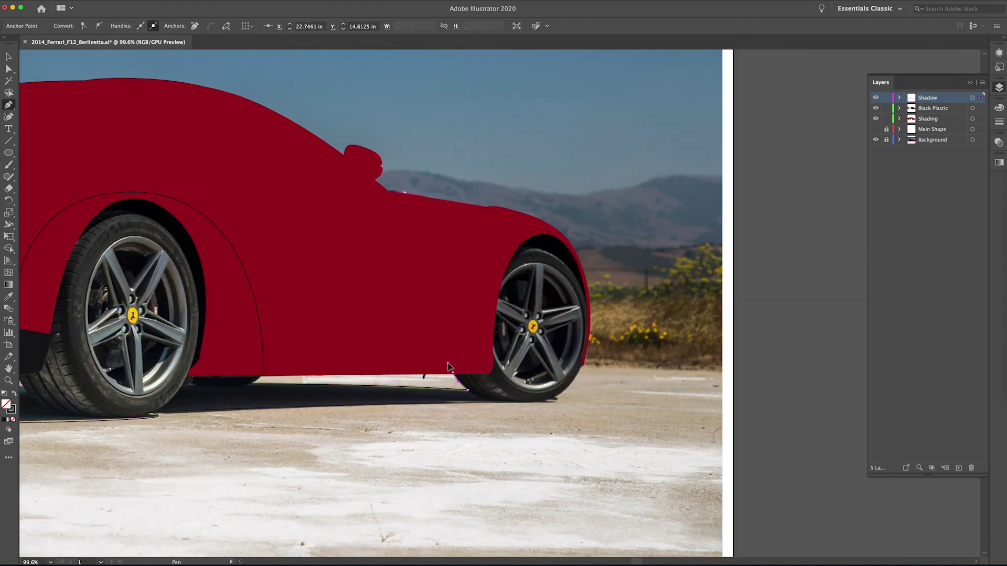
# Step: Continue the shadow path over the front wheel arch and down behind the front tire
pyautogui.click(531, 230)
pyautogui.moveTo(588, 315); pyautogui.dragTo(598, 408)
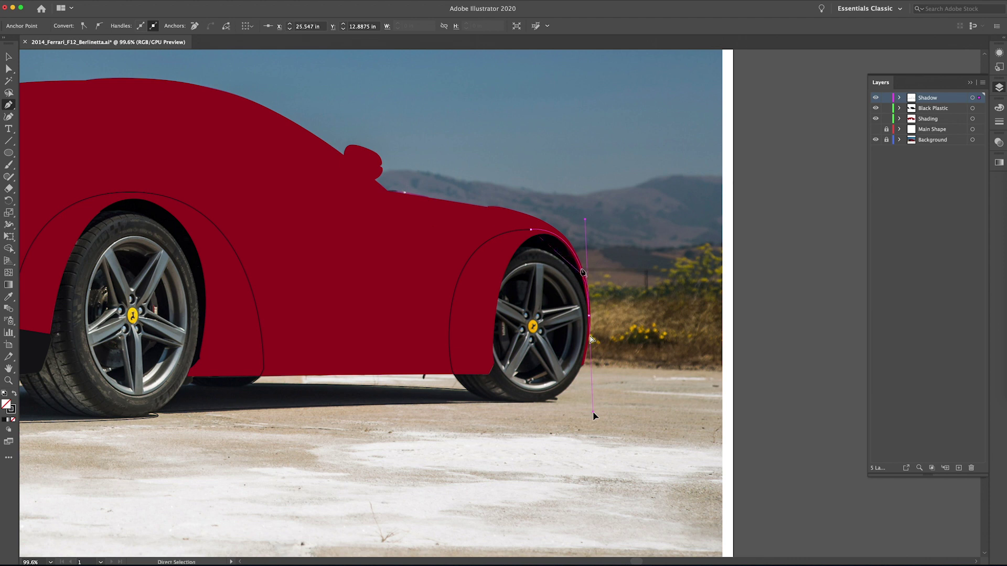
pyautogui.press('super+z')
pyautogui.moveTo(572, 251); pyautogui.dragTo(583, 273)
pyautogui.moveTo(581, 365); pyautogui.dragTo(499, 403)
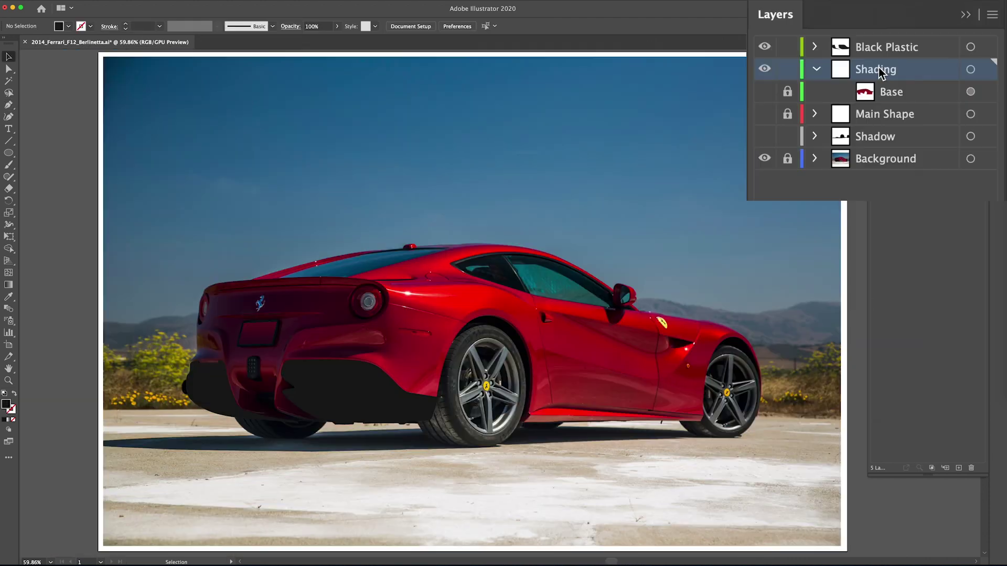
# Step: Add a new layer named Body Lines above the Shading layer
pyautogui.click(958, 468)
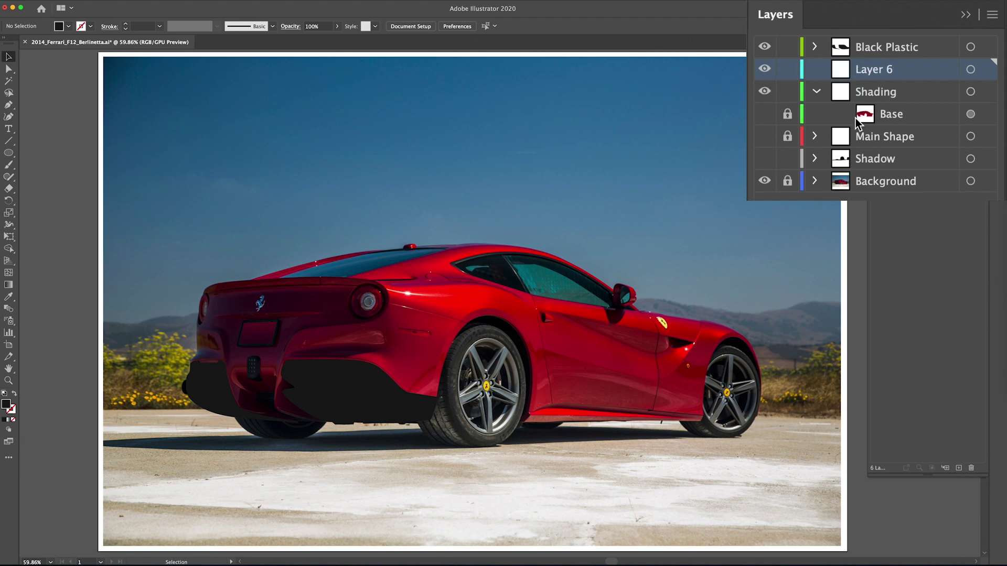
pyautogui.doubleClick(871, 73)
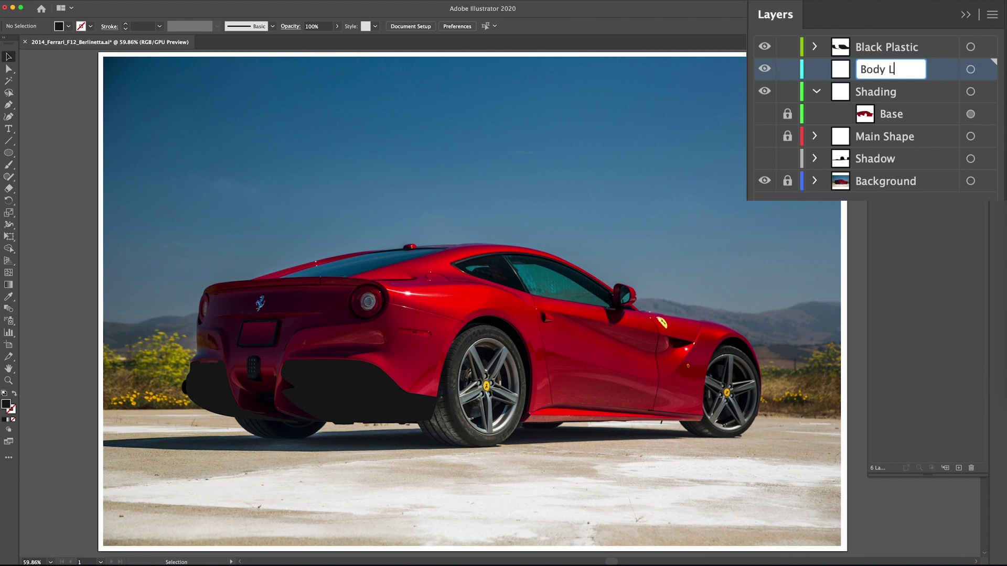
pyautogui.write('Body Lines')
pyautogui.press('Return')
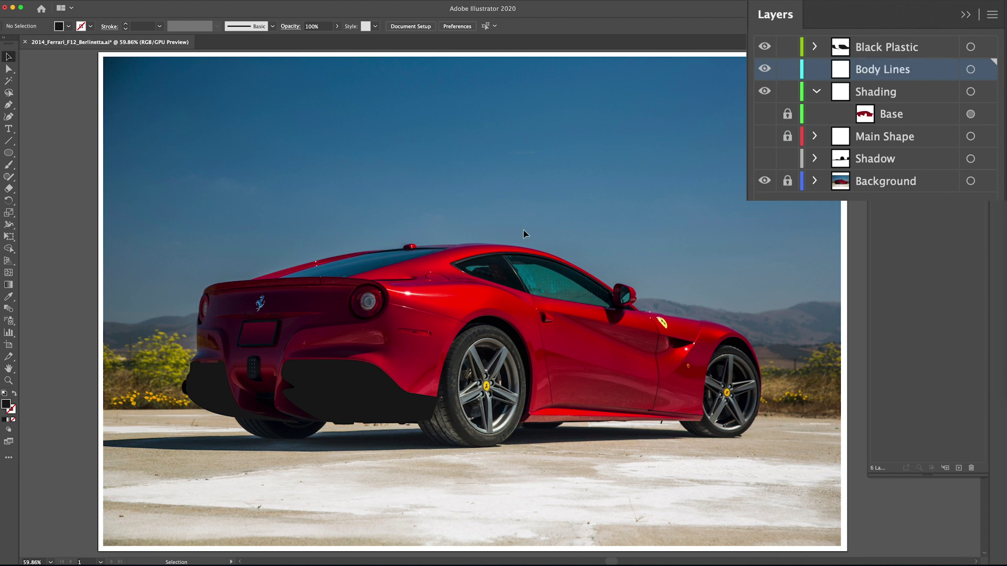
# Step: Trace the rear spoiler's lower edge from the far taillight to the near taillight as an open stroked path
pyautogui.press('z')
pyautogui.moveTo(311, 333); pyautogui.dragTo(387, 331)
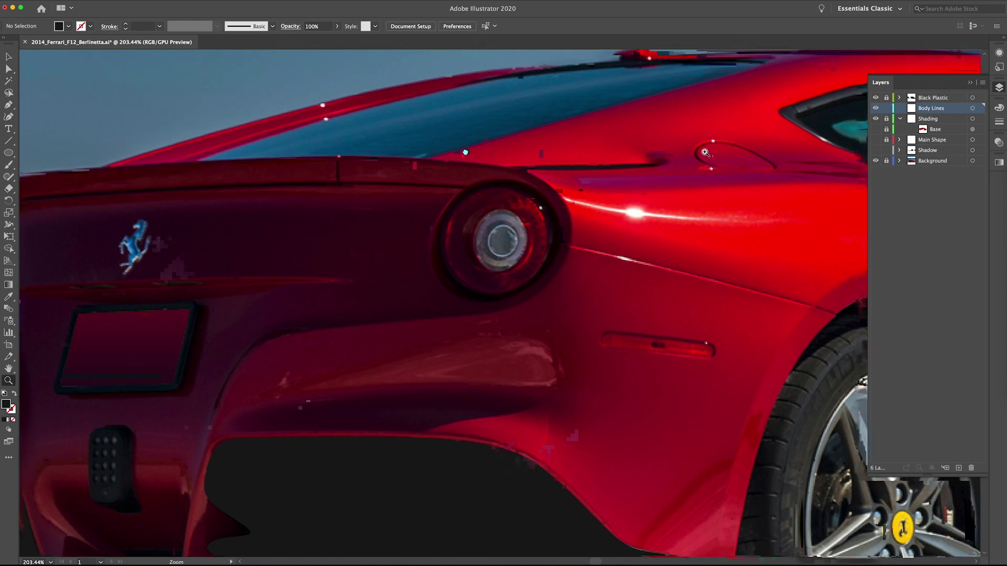
pyautogui.moveTo(589, 214)
pyautogui.mouseDown()
pyautogui.moveTo(442, 255)
pyautogui.moveTo(448, 246)
pyautogui.mouseUp()
pyautogui.press('l')
pyautogui.moveTo(299, 219); pyautogui.dragTo(406, 326)
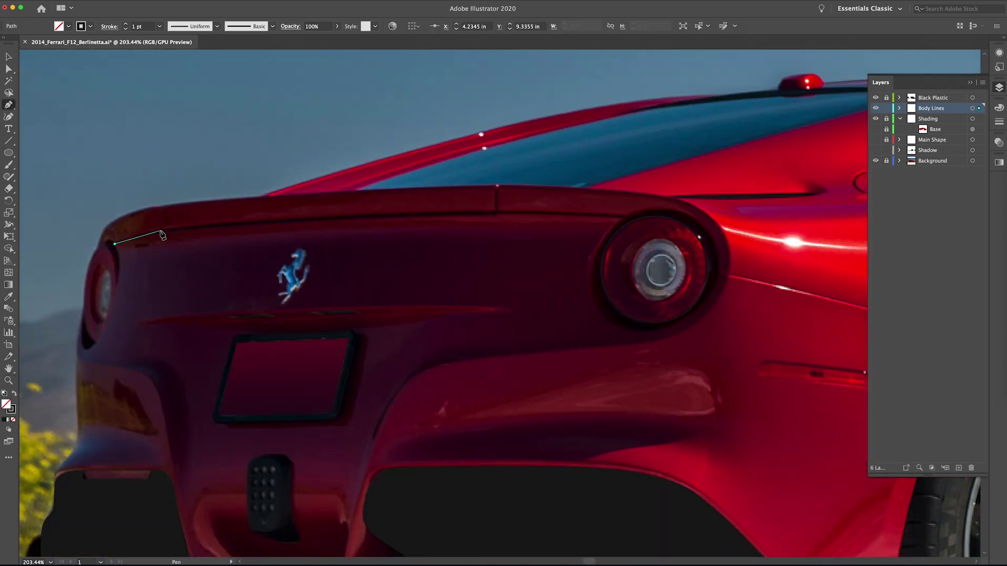
pyautogui.click(157, 231)
pyautogui.moveTo(495, 213); pyautogui.dragTo(734, 216)
pyautogui.moveTo(627, 218); pyautogui.dragTo(687, 223)
pyautogui.click(628, 218)
pyautogui.press('super+shift+a')
# Step: Draw the short vertical seam across the spoiler near the close taillight, ending on the spoiler's lower line
pyautogui.keyDown('super'); pyautogui.click(504, 206); pyautogui.keyUp('super')
pyautogui.keyDown('super'); pyautogui.click(496, 303); pyautogui.keyUp('super')
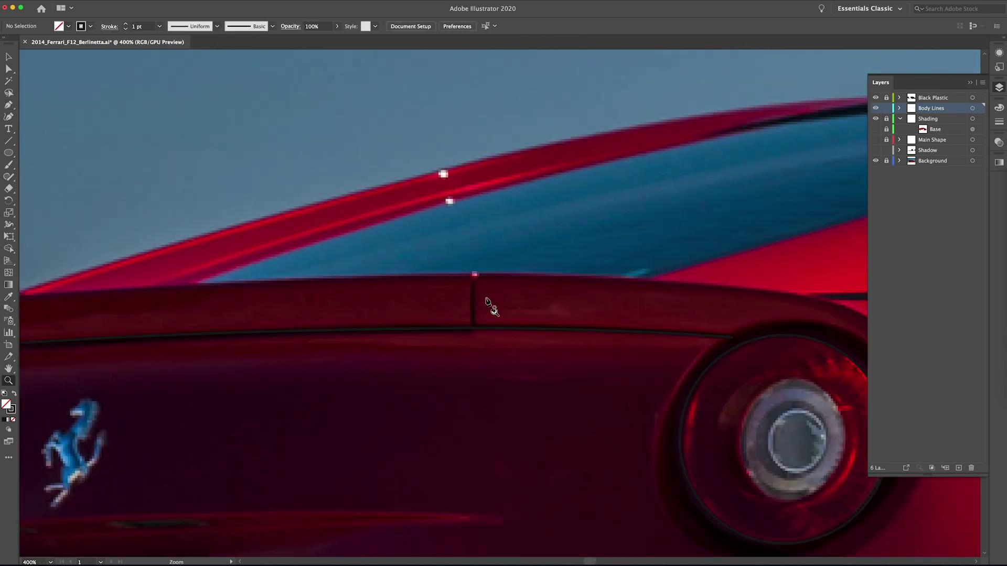
pyautogui.click(480, 274)
pyautogui.moveTo(472, 284); pyautogui.dragTo(471, 291)
pyautogui.click(472, 328)
# Step: Select the spoiler lines and give their 1 pt strokes round caps and round corners
pyautogui.press('v')
pyautogui.moveTo(326, 293); pyautogui.dragTo(654, 302)
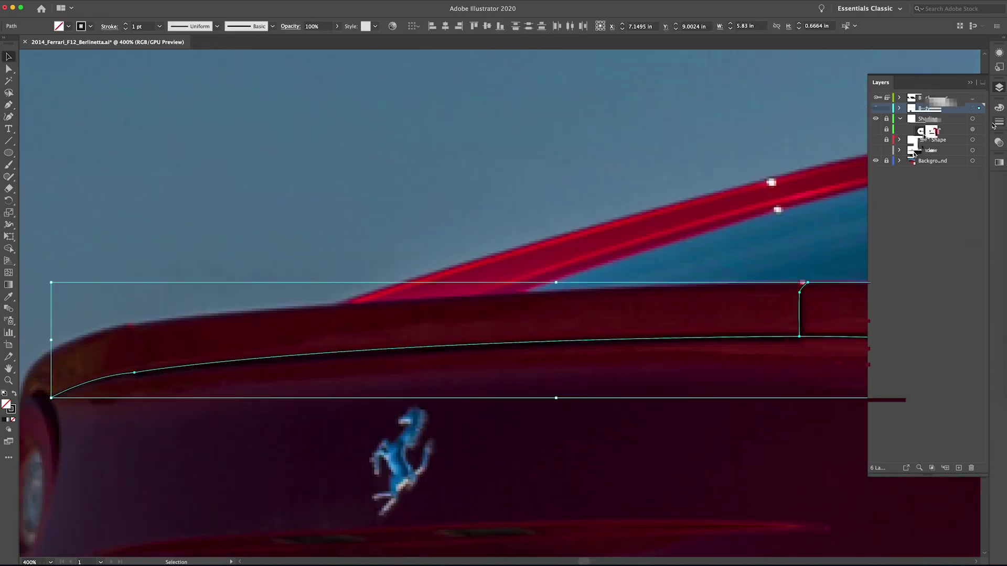
pyautogui.click(999, 122)
pyautogui.click(920, 132)
pyautogui.click(631, 295)
# Step: Draw the far-side spoiler seam from its upper edge down to the lower spoiler line
pyautogui.press('p')
pyautogui.click(131, 326)
pyautogui.click(138, 371)
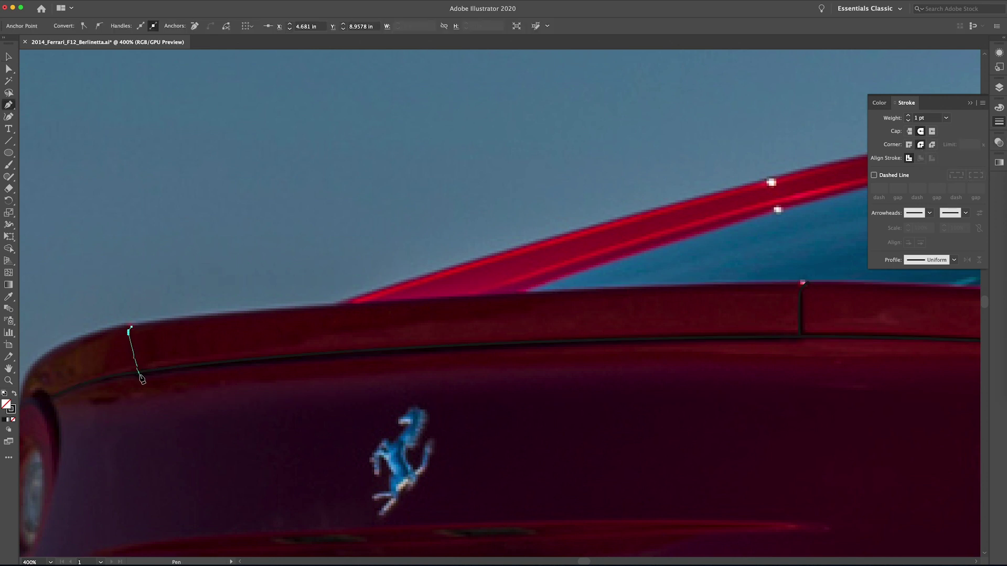
pyautogui.press('v')
# Step: Begin the license plate frame's outline, tracing its rounded far upper corner and its top edge
pyautogui.moveTo(441, 423); pyautogui.dragTo(393, 414)
pyautogui.keyDown('alt'); pyautogui.keyDown('super'); pyautogui.click(391, 411); pyautogui.keyUp('super'); pyautogui.keyUp('alt')
pyautogui.moveTo(369, 540); pyautogui.dragTo(384, 285)
pyautogui.keyDown('super'); pyautogui.click(384, 286); pyautogui.keyUp('super')
pyautogui.press('p')
pyautogui.click(256, 283)
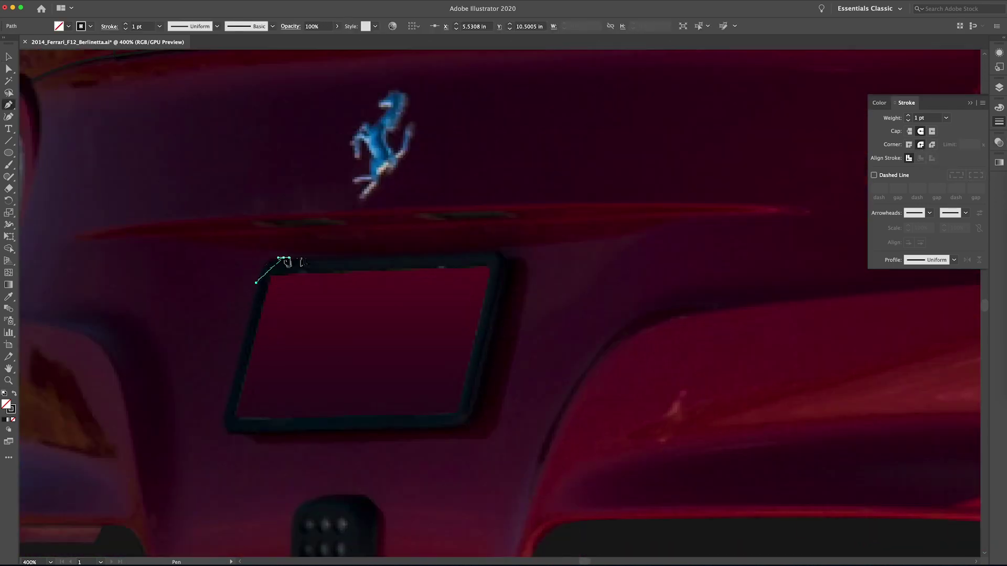
pyautogui.moveTo(284, 258); pyautogui.dragTo(302, 258)
pyautogui.click(499, 253)
# Step: Trace the plate frame's near side, bottom edge and far side, and close the path
pyautogui.moveTo(506, 267); pyautogui.dragTo(503, 282)
pyautogui.click(475, 415)
pyautogui.moveTo(451, 429); pyautogui.dragTo(428, 430)
pyautogui.click(231, 433)
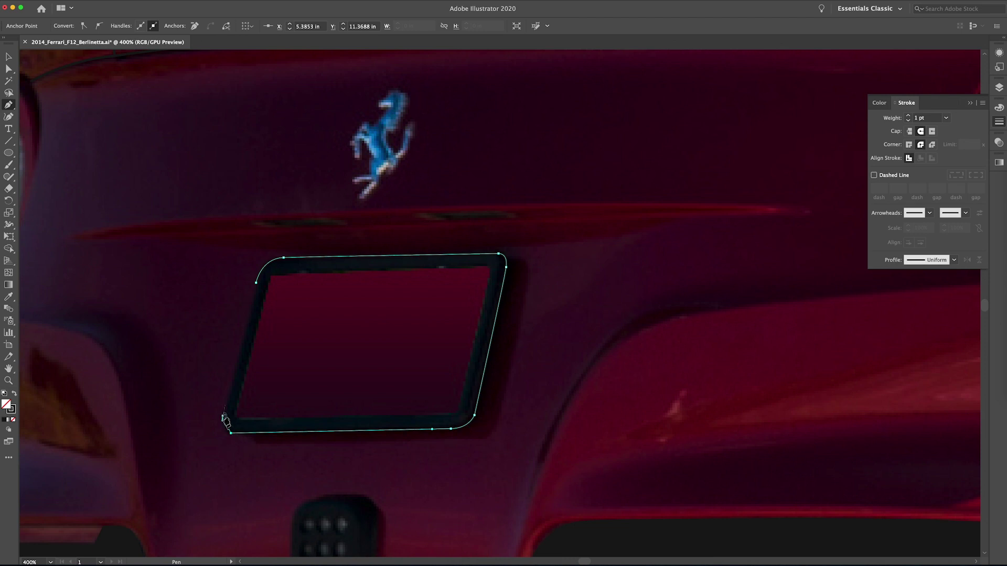
pyautogui.moveTo(222, 416); pyautogui.dragTo(225, 402)
pyautogui.click(255, 283)
pyautogui.hotkey('shift', 'x')
pyautogui.press('v')
pyautogui.hotkey('shift', 'x')
# Step: Trace the rear bumper seam from the near taillight to the rear wheel arch
pyautogui.moveTo(630, 106); pyautogui.dragTo(461, 64)
pyautogui.press('p')
pyautogui.click(162, 212)
pyautogui.moveTo(543, 304); pyautogui.dragTo(268, 355)
pyautogui.click(703, 351)
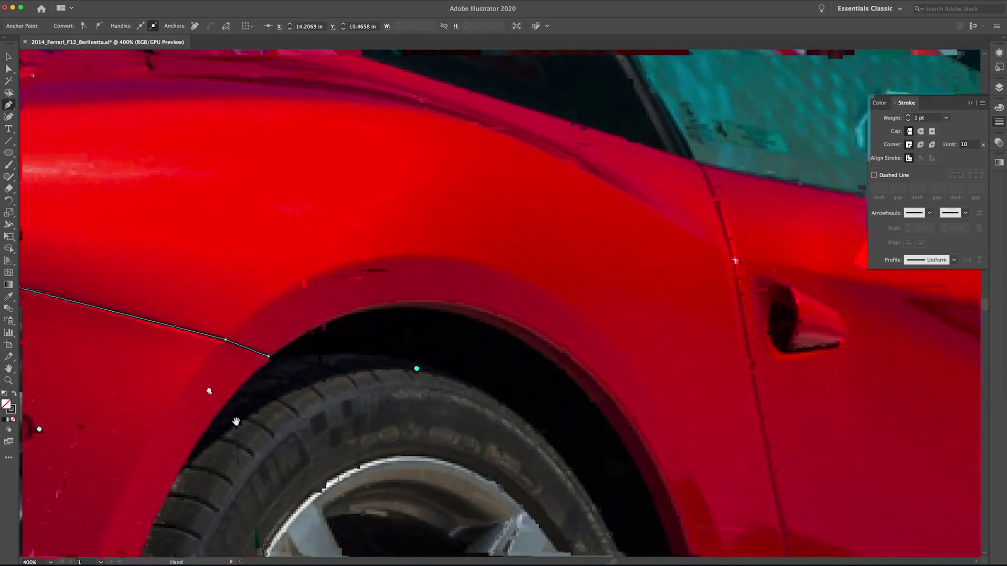
pyautogui.keyDown('super'); pyautogui.click(283, 190); pyautogui.keyUp('super')
# Step: Trace the door's rear seam from the side window's lower edge down to the side sill
pyautogui.moveTo(726, 263); pyautogui.dragTo(299, 240)
pyautogui.click(254, 87)
pyautogui.scroll(-5, 301, 252)
pyautogui.click(312, 277)
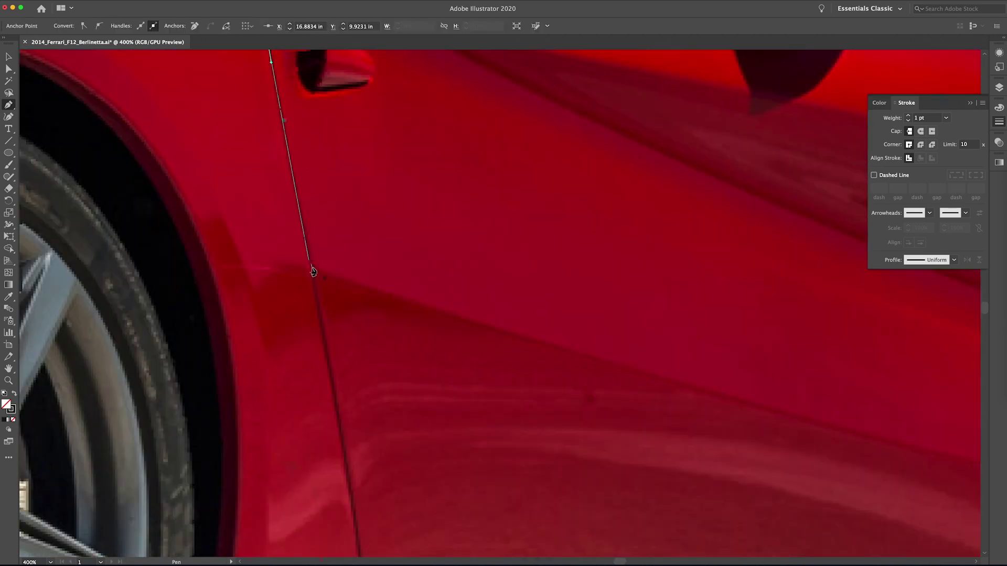
pyautogui.keyDown('alt'); pyautogui.keyDown('super'); pyautogui.click(472, 293); pyautogui.keyUp('super'); pyautogui.keyUp('alt')
pyautogui.keyDown('alt'); pyautogui.keyDown('super'); pyautogui.click(472, 293); pyautogui.keyUp('super'); pyautogui.keyUp('alt')
pyautogui.keyDown('alt'); pyautogui.keyDown('super'); pyautogui.click(472, 294); pyautogui.keyUp('super'); pyautogui.keyUp('alt')
pyautogui.click(372, 209)
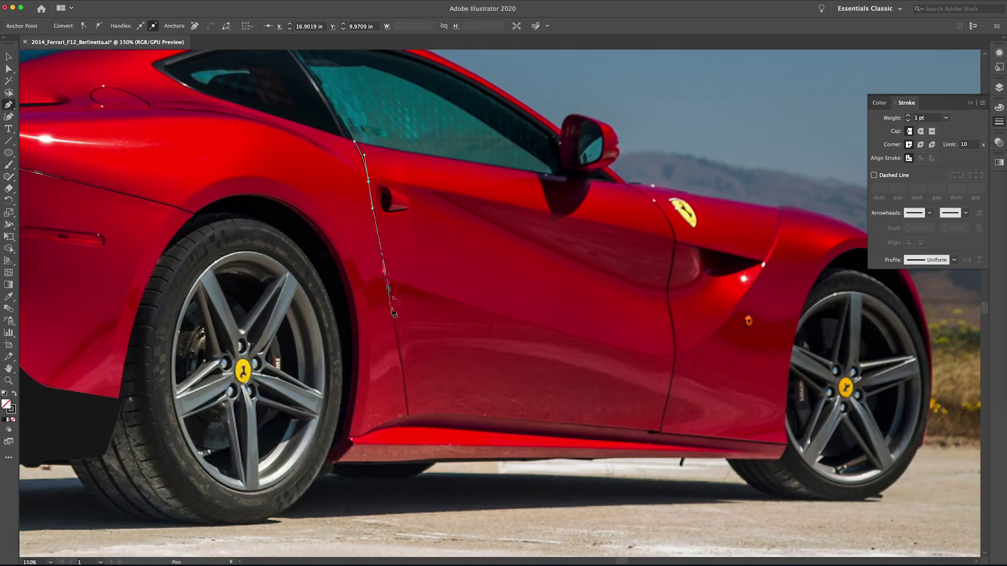
pyautogui.moveTo(408, 416); pyautogui.dragTo(422, 491)
pyautogui.click(409, 416)
pyautogui.keyDown('super'); pyautogui.click(687, 404); pyautogui.keyUp('super')
# Step: Trace the door's curved front seam from the windshield base behind the fender badge down to the side sill
pyautogui.moveTo(779, 227); pyautogui.dragTo(614, 219)
pyautogui.keyDown('super'); pyautogui.click(627, 283); pyautogui.keyUp('super')
pyautogui.click(401, 160)
pyautogui.click(475, 237)
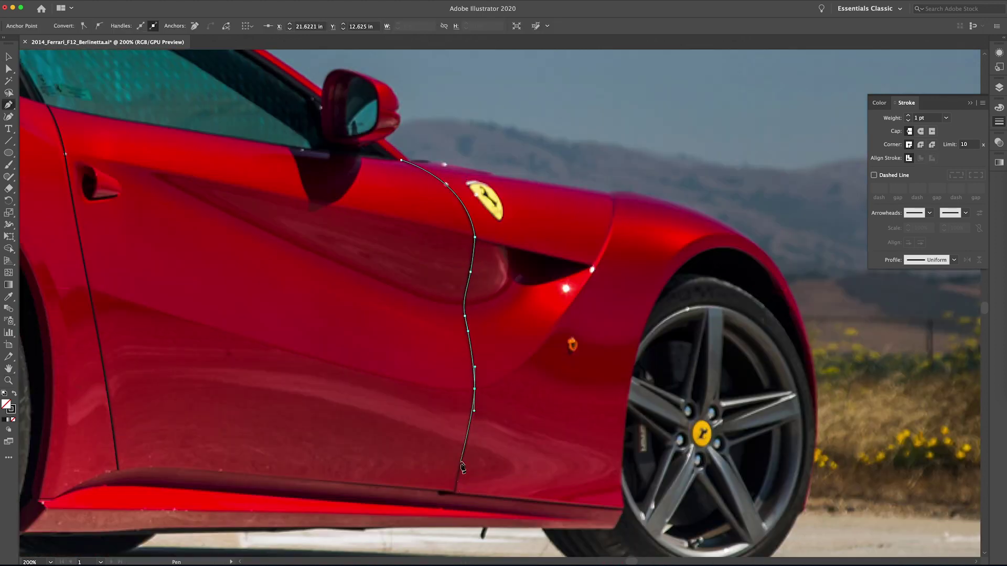
pyautogui.click(455, 493)
pyautogui.keyDown('super'); pyautogui.click(482, 541); pyautogui.keyUp('super')
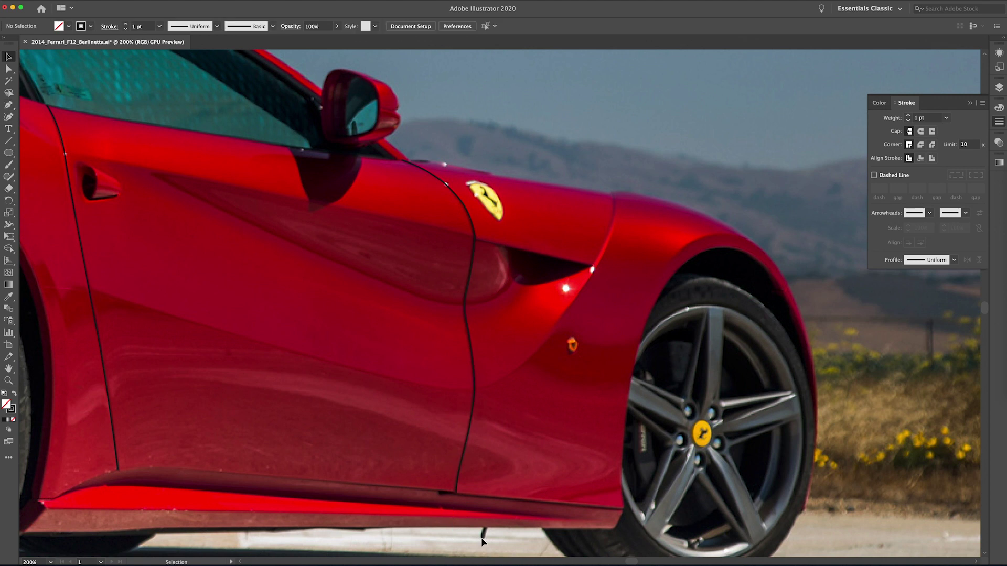
# Step: Trace the side sill's upper line from the rear wheel arch under the door to the front wheel arch
pyautogui.moveTo(482, 541); pyautogui.dragTo(546, 494)
pyautogui.press('p')
pyautogui.click(96, 452)
pyautogui.click(117, 453)
pyautogui.moveTo(148, 435); pyautogui.dragTo(159, 430)
pyautogui.moveTo(205, 421); pyautogui.dragTo(233, 420)
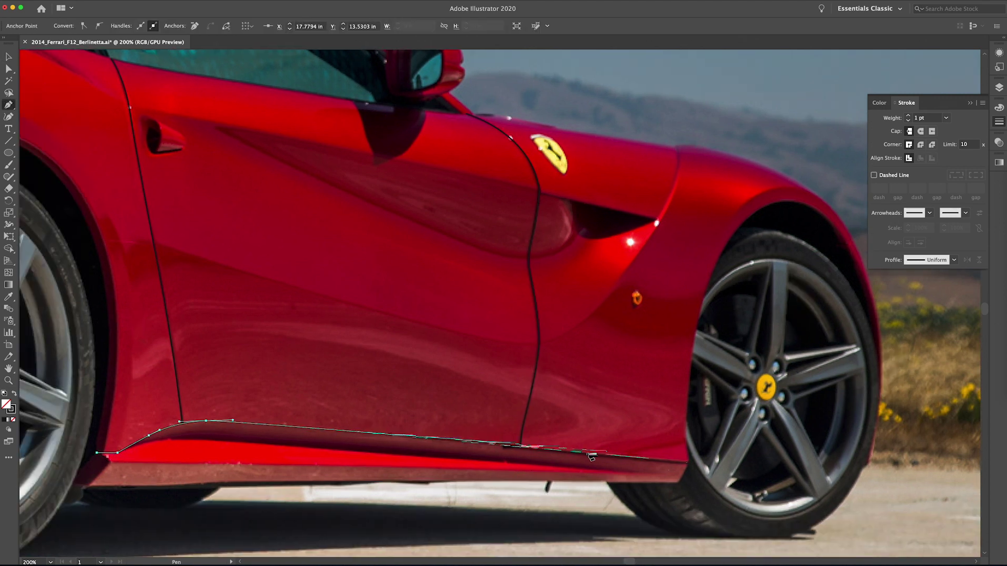
pyautogui.click(687, 463)
pyautogui.press('v')
pyautogui.click(688, 475)
# Step: Hide the Shading layer and add a new layer named Windows above it
pyautogui.moveTo(689, 474); pyautogui.dragTo(567, 554)
pyautogui.moveTo(155, 270); pyautogui.dragTo(401, 307)
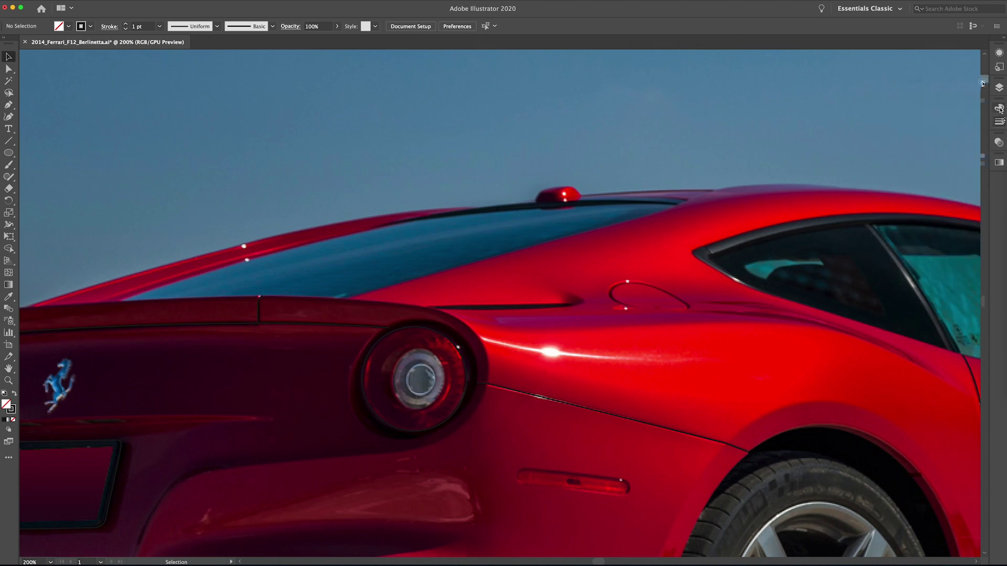
pyautogui.click(999, 87)
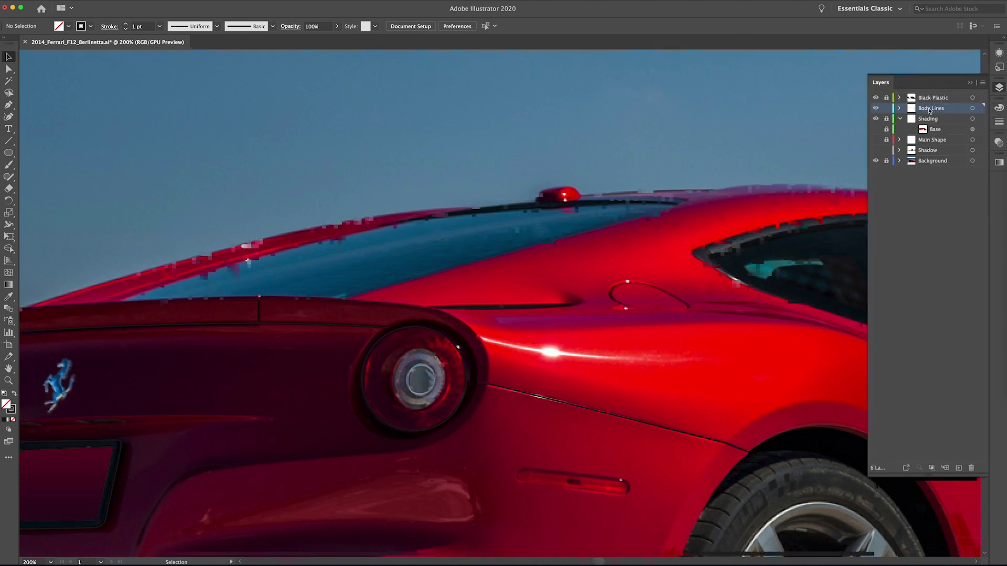
pyautogui.click(875, 151)
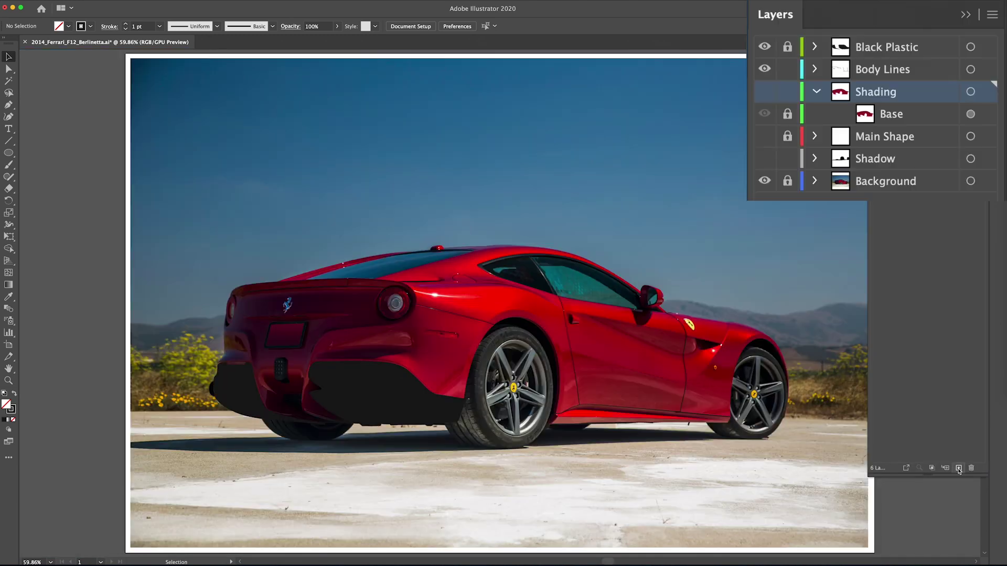
pyautogui.press('super+l')
pyautogui.doubleClick(878, 94)
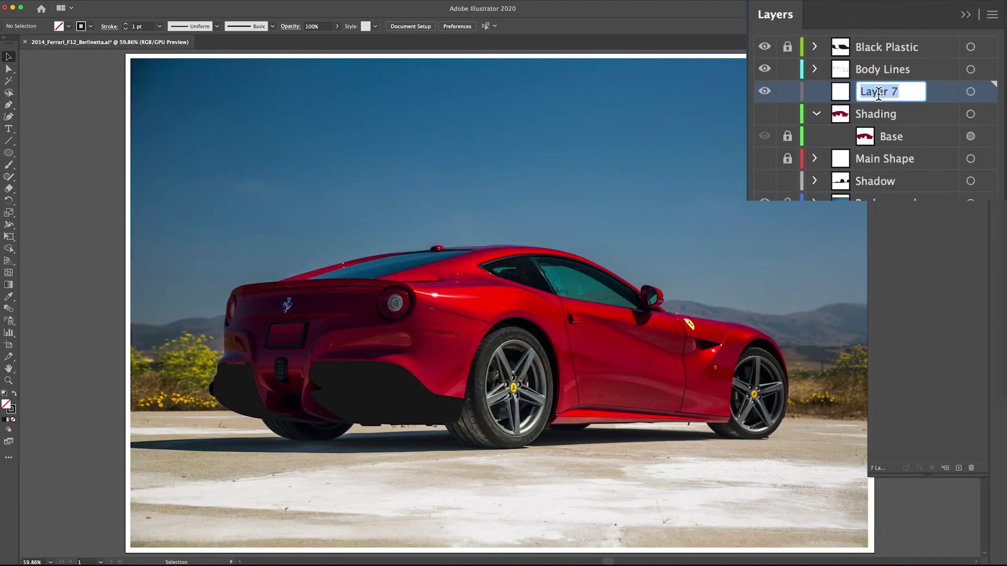
pyautogui.write('Windows')
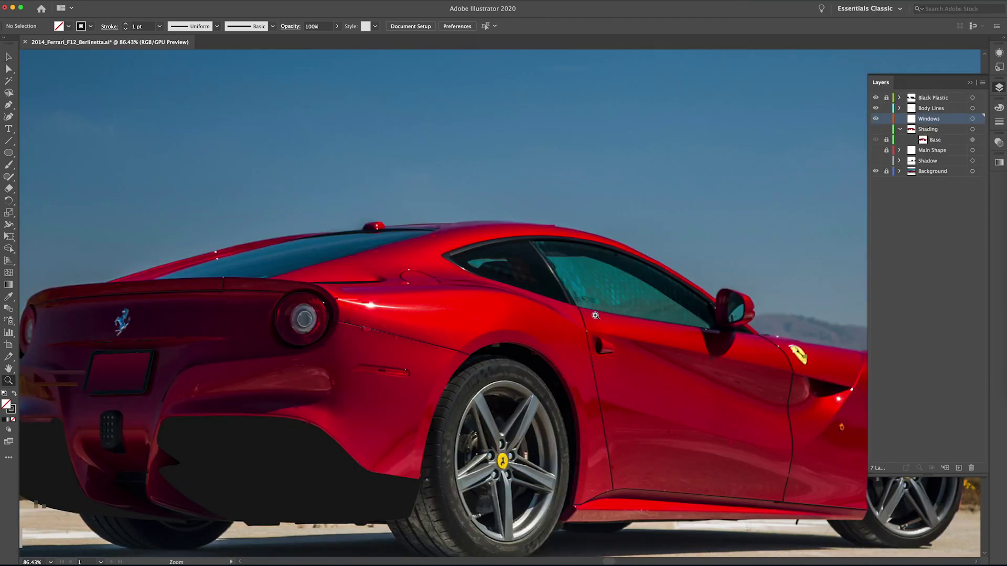
# Step: Trace the rear window's outline along its roof edge and lower edge, and close the path
pyautogui.scroll(3, 101, 258)
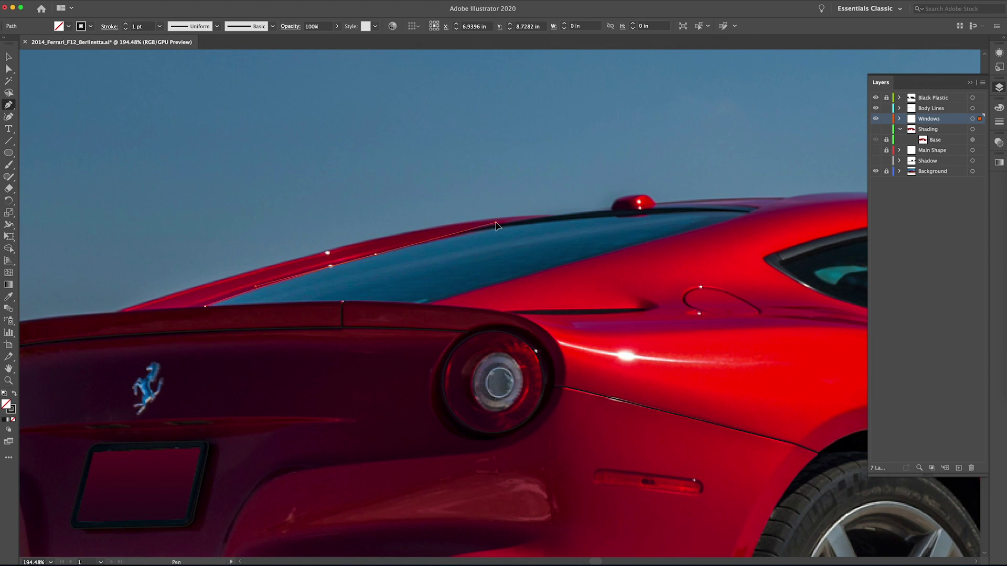
pyautogui.moveTo(552, 216); pyautogui.dragTo(596, 215)
pyautogui.moveTo(734, 208); pyautogui.dragTo(745, 214)
pyautogui.moveTo(425, 304); pyautogui.dragTo(137, 381)
pyautogui.click(425, 304)
pyautogui.moveTo(207, 305); pyautogui.dragTo(82, 319)
# Step: Trace the side windows' outline from the mirror base along the door top, rear corner and roof edge, and close the path
pyautogui.moveTo(839, 285); pyautogui.dragTo(295, 261)
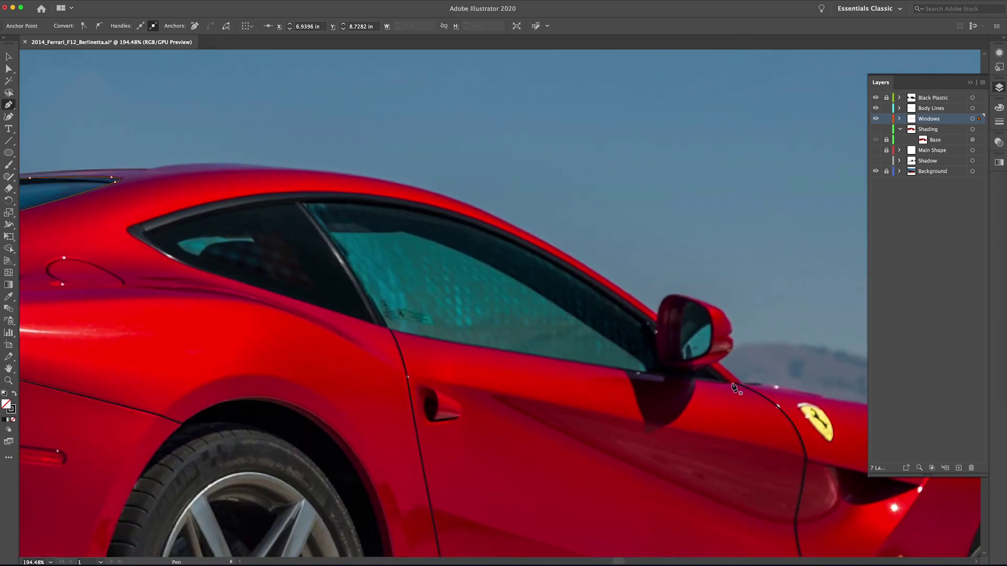
pyautogui.click(732, 383)
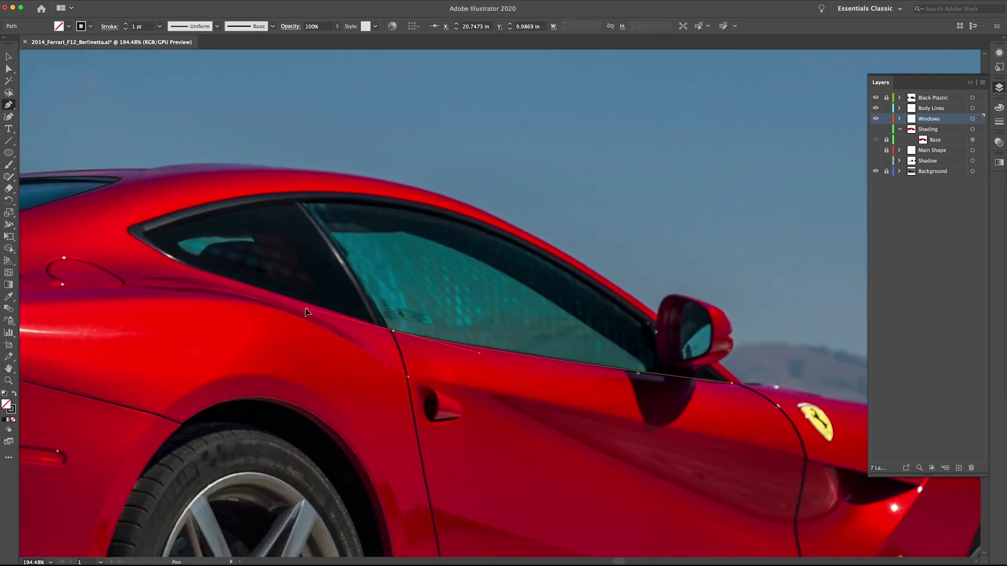
pyautogui.click(458, 346)
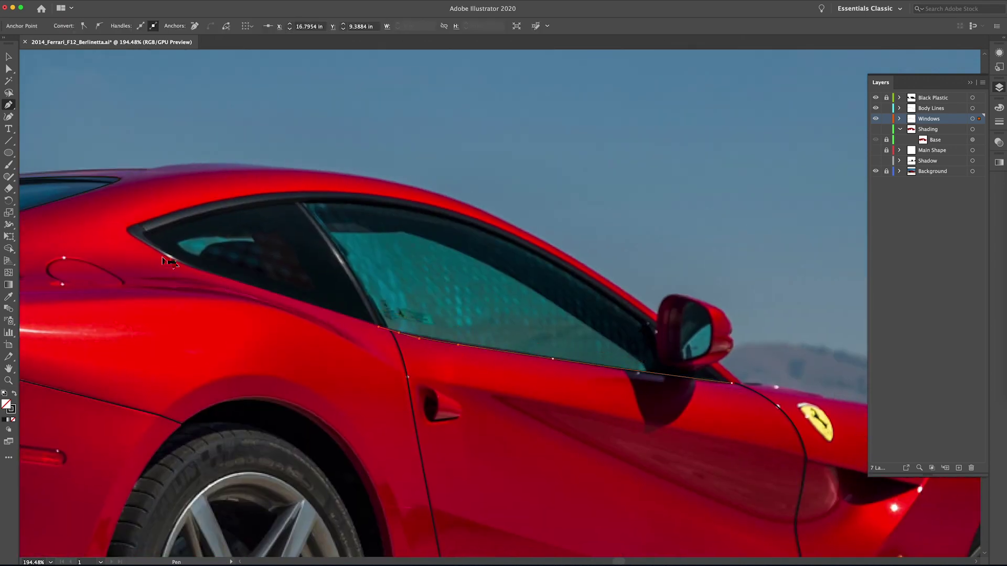
pyautogui.click(234, 203)
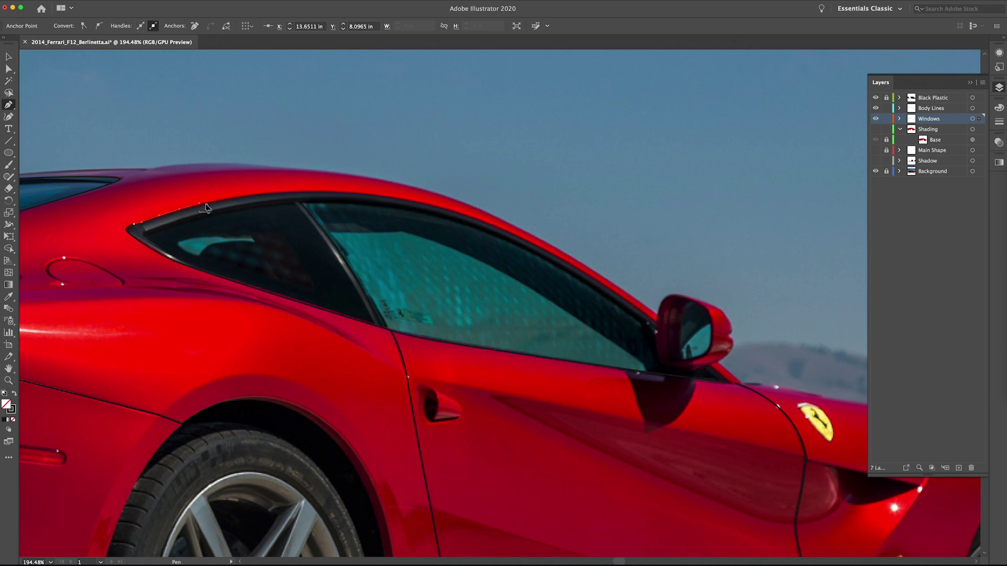
pyautogui.moveTo(406, 192); pyautogui.dragTo(408, 193)
pyautogui.moveTo(507, 230); pyautogui.dragTo(522, 237)
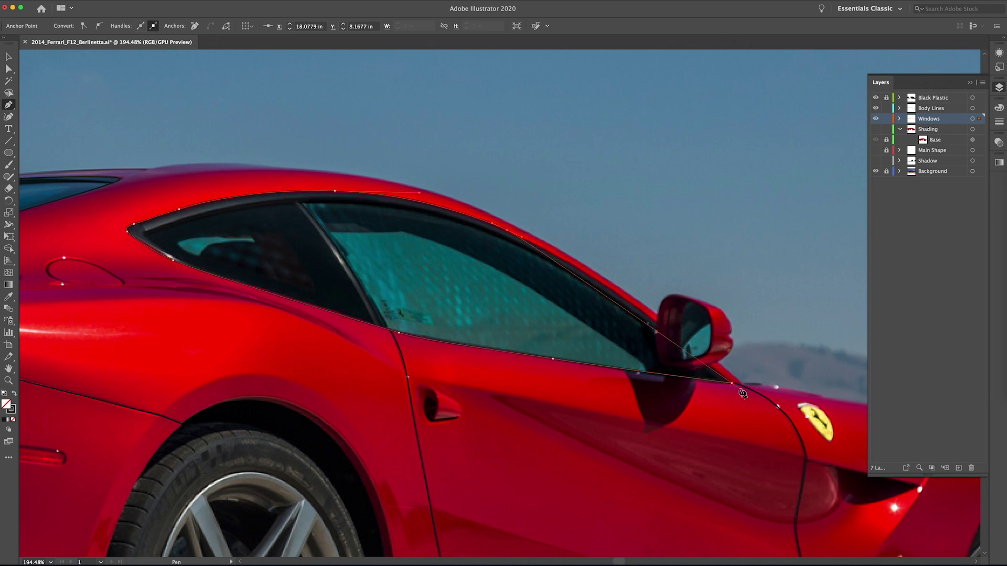
pyautogui.moveTo(731, 383); pyautogui.dragTo(873, 504)
pyautogui.press('super+0')
pyautogui.press('z')
pyautogui.moveTo(876, 149); pyautogui.dragTo(876, 171)
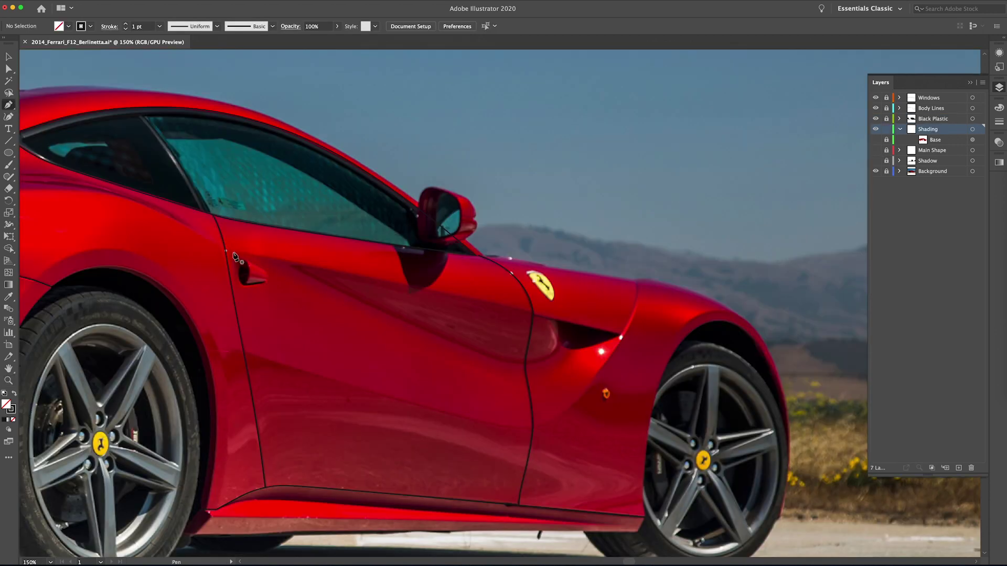
# Step: Trace a closed recess shape on the Shading layer along the door crease, around the fender recess and back along its lower curve
pyautogui.click(231, 250)
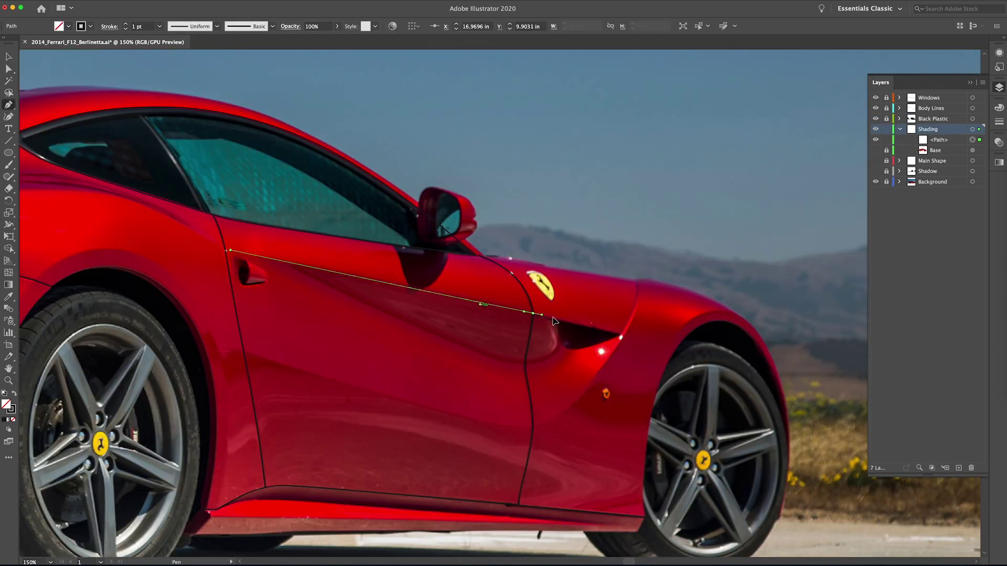
pyautogui.click(533, 313)
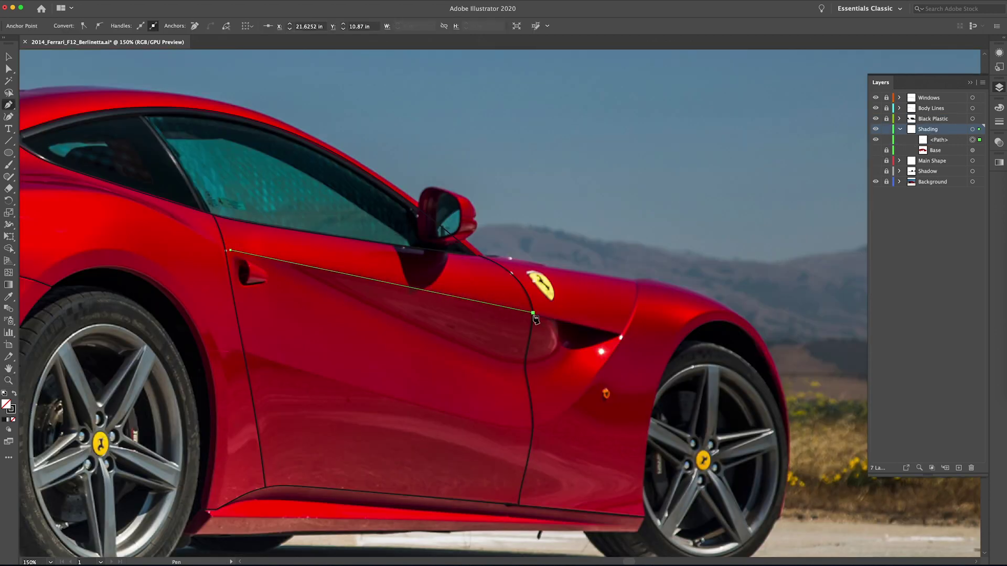
pyautogui.moveTo(525, 363); pyautogui.dragTo(471, 362)
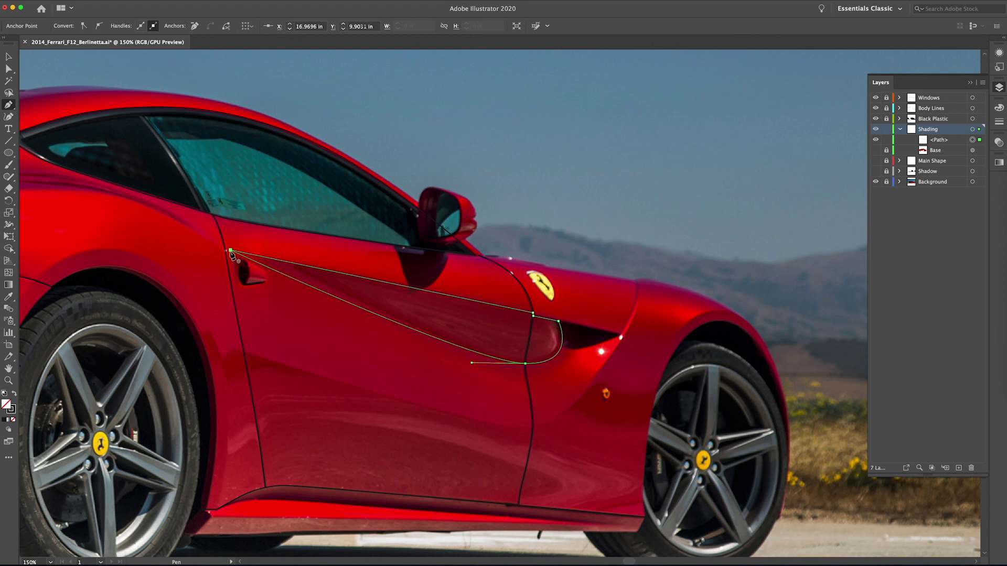
pyautogui.click(230, 251)
# Step: Undo the recess shape's lower curve and closing segment, keeping the crease line up to the front of the fender recess
pyautogui.press('v')
pyautogui.press('super+z')
pyautogui.press('super+z')
pyautogui.press('super+z')
pyautogui.press('super+z')
pyautogui.press('super+z')
pyautogui.press('super+z')
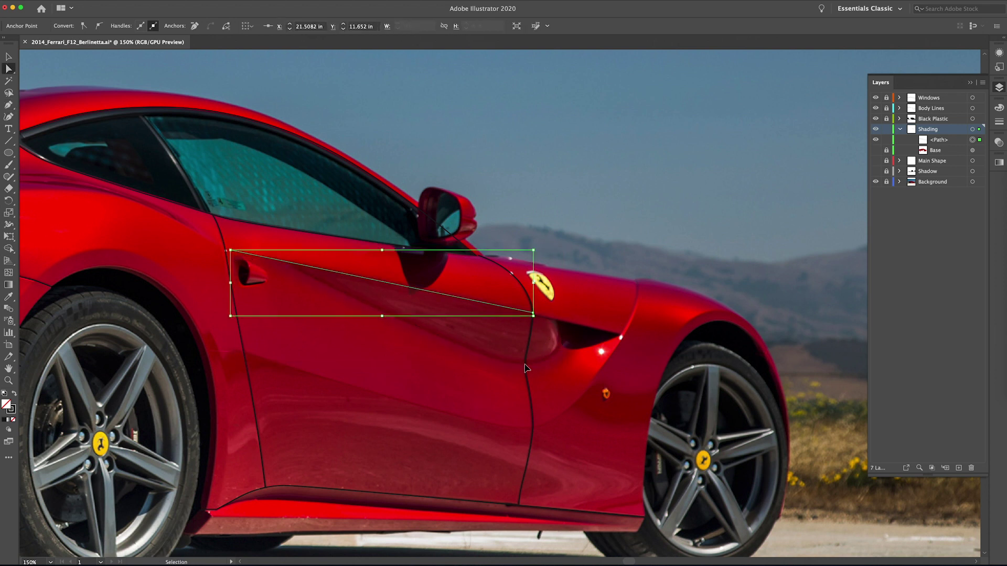
pyautogui.press('super+shift+z')
pyautogui.press('super+shift+z')
pyautogui.press('super+shift+z')
pyautogui.press('super+shift+z')
pyautogui.press('super+shift+z')
pyautogui.press('p')
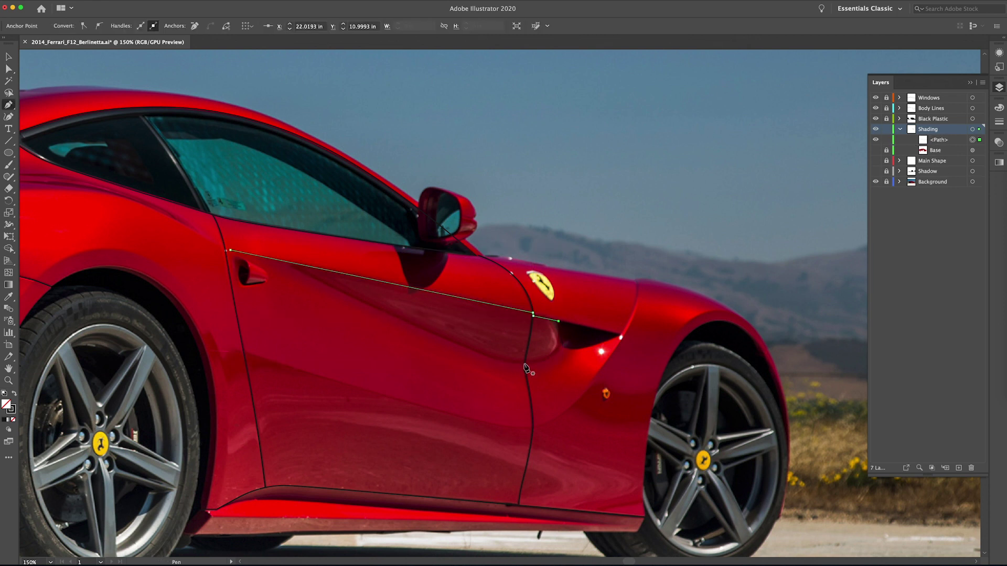
# Step: Redraw the recess shape's lower curve, close the path, and fill it with dark red sampled from the photo, without a stroke
pyautogui.click(998, 122)
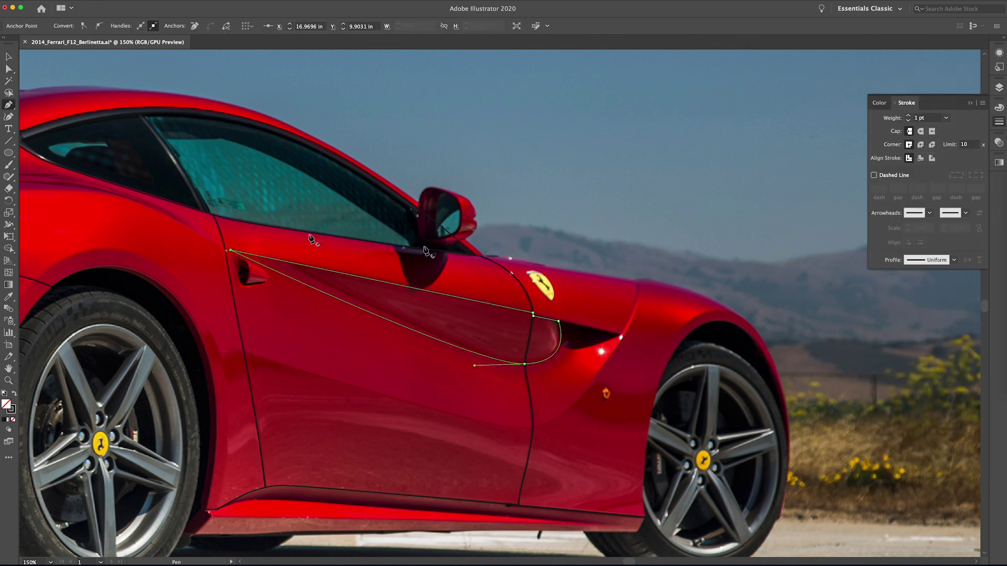
pyautogui.hotkey('shift', 'x')
pyautogui.press('/')
pyautogui.press('i')
pyautogui.click(472, 328)
pyautogui.click(999, 88)
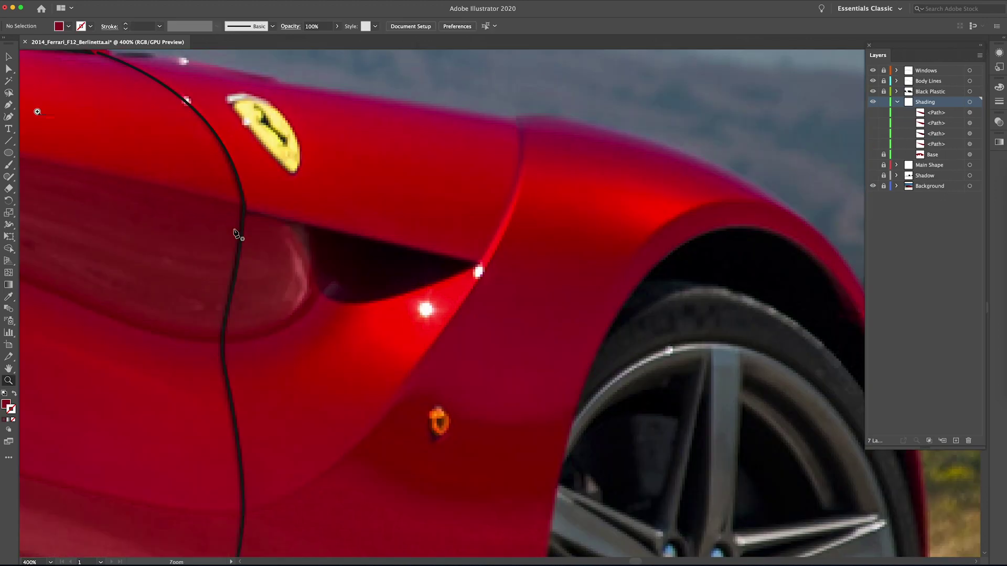
# Step: Trace the dark fender vent opening behind the front wheel as a closed path and fill it with the color sampled inside it
pyautogui.hscroll(-5, 498, 305)
pyautogui.click(13, 394)
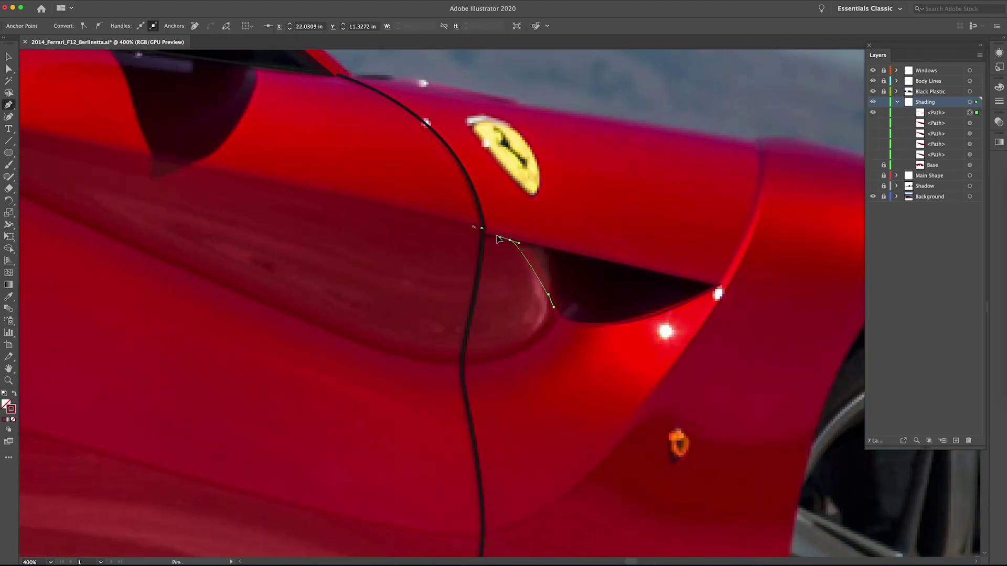
pyautogui.press('super+z')
pyautogui.press('super+z')
pyautogui.keyDown('alt'); pyautogui.keyDown('super'); pyautogui.click(649, 321); pyautogui.keyUp('super'); pyautogui.keyUp('alt')
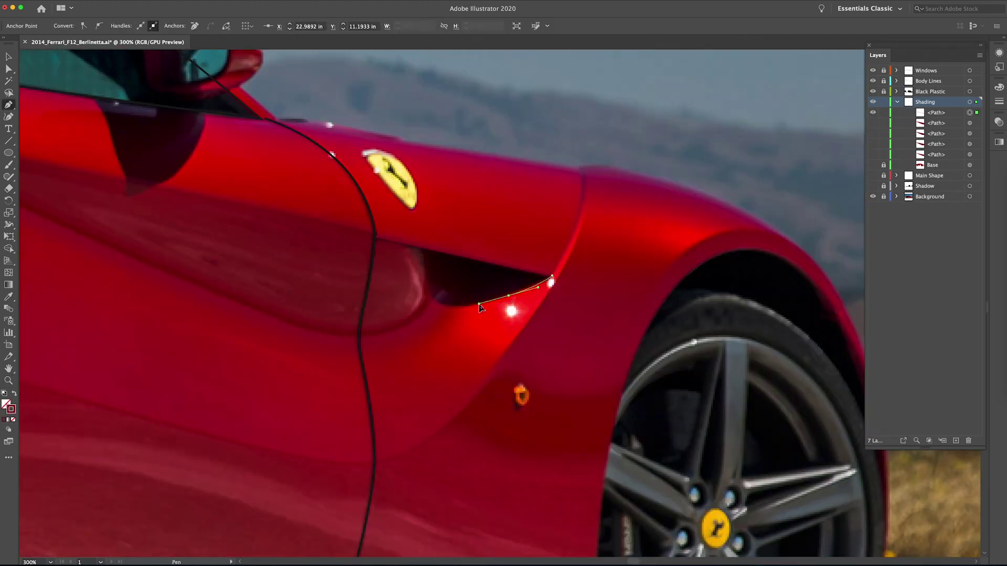
pyautogui.moveTo(479, 304); pyautogui.dragTo(477, 305)
pyautogui.moveTo(435, 303); pyautogui.dragTo(428, 262)
pyautogui.moveTo(403, 247); pyautogui.dragTo(388, 241)
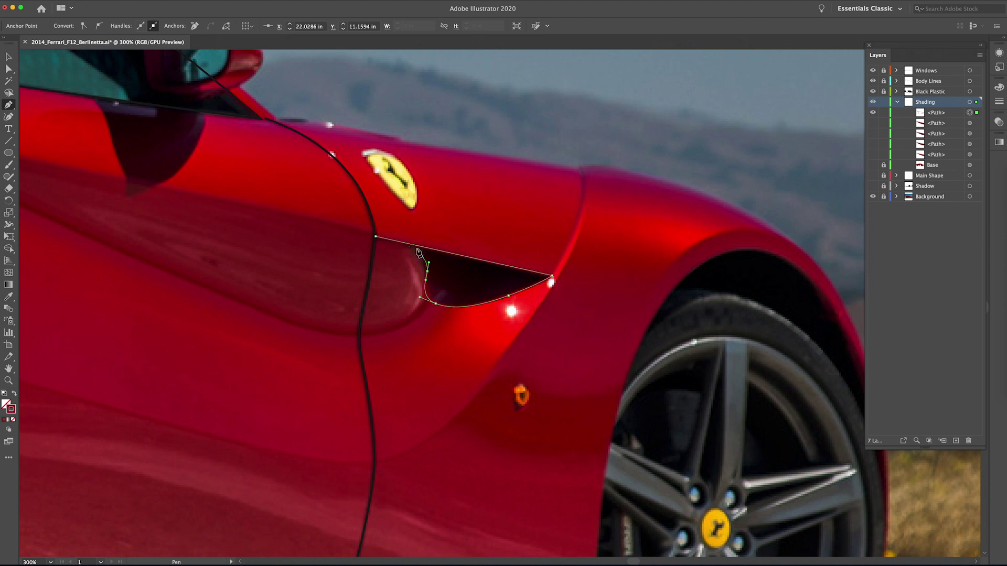
pyautogui.press('i')
pyautogui.click(455, 270)
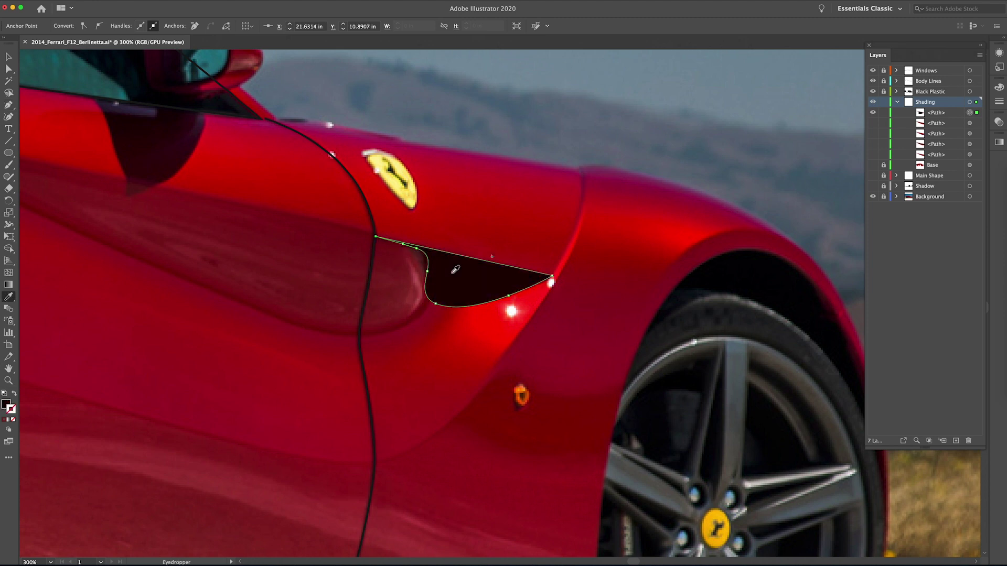
# Step: Show the hidden shading paths above Base in the Shading layer and view the whole artboard
pyautogui.press('super+0')
pyautogui.moveTo(873, 123); pyautogui.dragTo(872, 165)
pyautogui.click(873, 196)
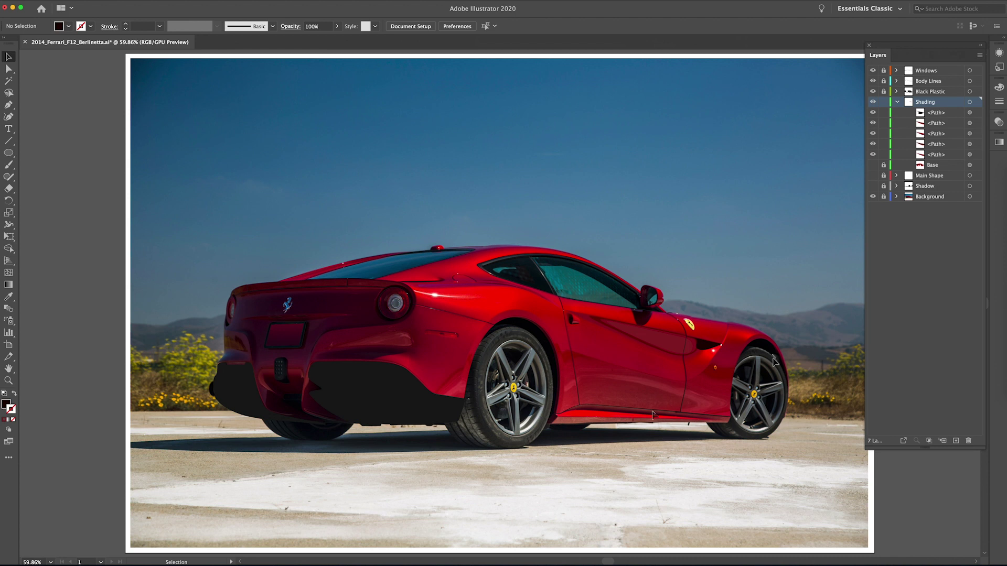
# Step: Trace the rear wheel arch's dark inner edge from the sill end over the tire and back along its inside as a closed path
pyautogui.moveTo(249, 229); pyautogui.dragTo(453, 269)
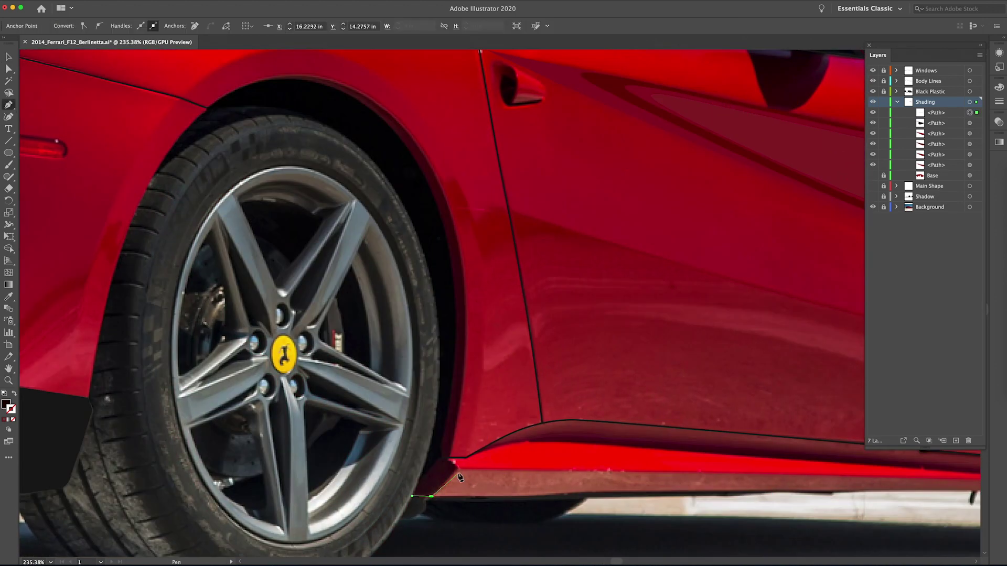
pyautogui.press('super+minus')
pyautogui.press('super+minus')
pyautogui.moveTo(527, 210); pyautogui.dragTo(502, 262)
pyautogui.moveTo(422, 215); pyautogui.dragTo(387, 206)
pyautogui.click(346, 233)
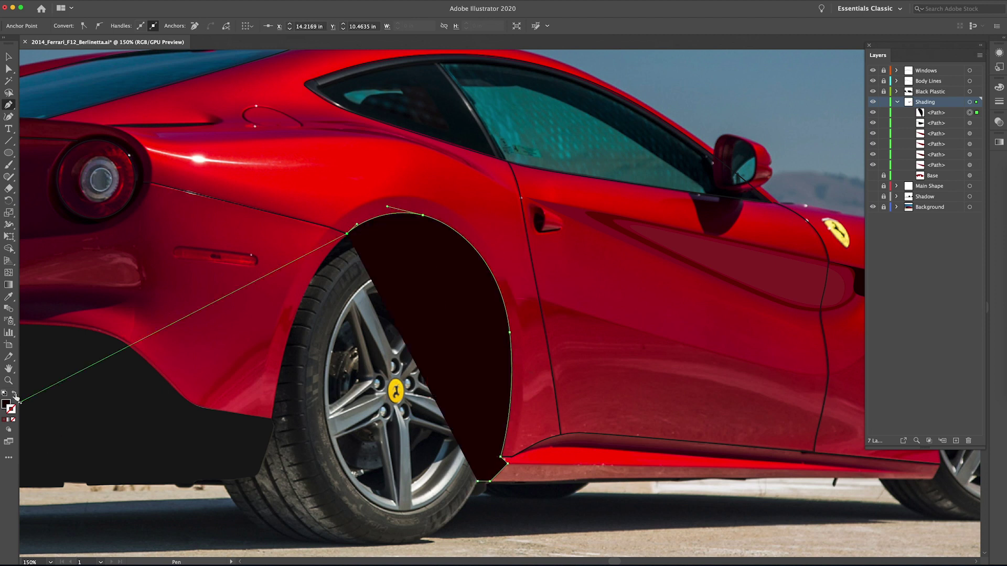
pyautogui.click(14, 394)
pyautogui.moveTo(454, 236); pyautogui.dragTo(508, 282)
pyautogui.moveTo(497, 451); pyautogui.dragTo(482, 554)
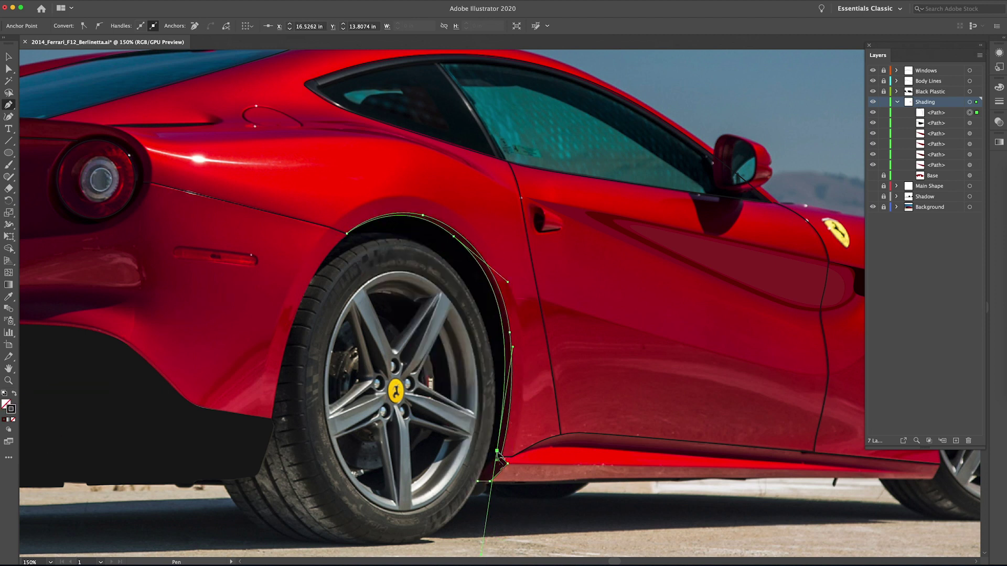
pyautogui.click(481, 472)
pyautogui.click(477, 482)
# Step: Fill the wheel arch shape with the very dark red #350101, without a stroke
pyautogui.hotkey('shift', 'x')
pyautogui.press('v')
pyautogui.doubleClick(6, 405)
pyautogui.click(788, 342)
pyautogui.moveTo(813, 243); pyautogui.dragTo(812, 233)
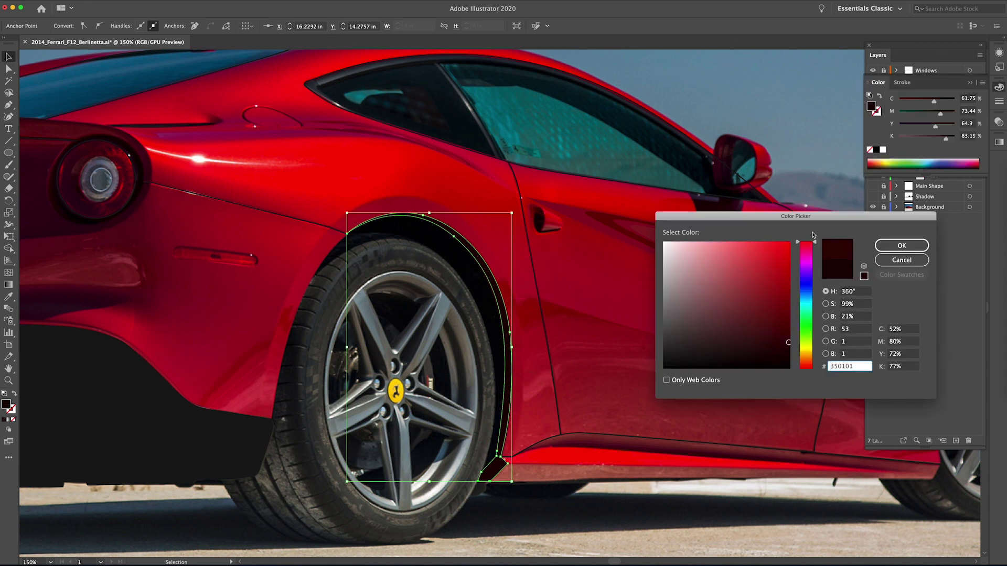
pyautogui.click(895, 249)
# Step: Trace the whole side sill between the wheels along its lower edge, front end and upper seam, and close the path
pyautogui.scroll(-2, 382, 315)
pyautogui.hscroll(3, 382, 315)
pyautogui.click(619, 498)
pyautogui.press('z')
pyautogui.click(582, 388)
pyautogui.moveTo(621, 382); pyautogui.dragTo(530, 288)
pyautogui.press('p')
pyautogui.click(219, 307)
pyautogui.click(807, 304)
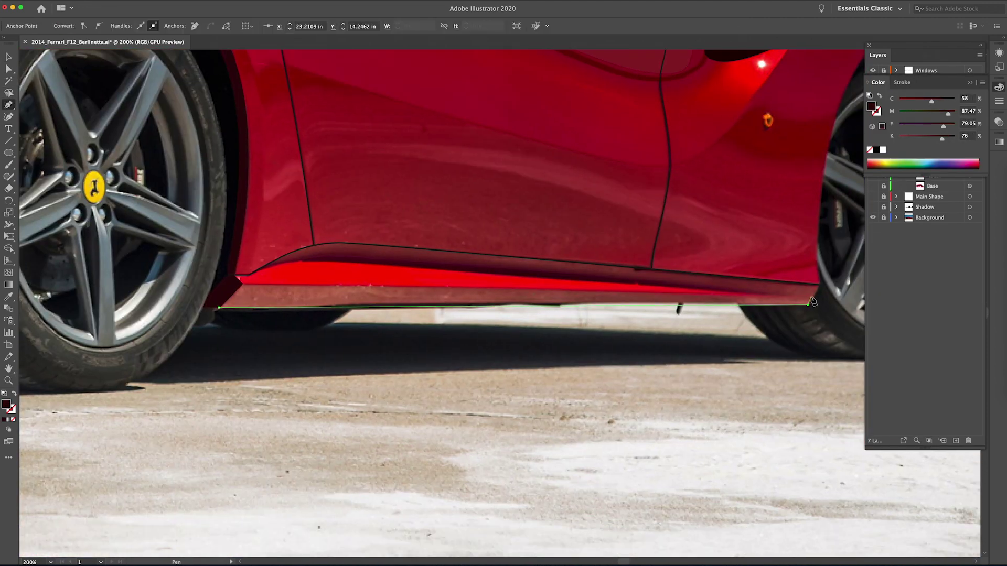
pyautogui.click(819, 286)
pyautogui.click(469, 253)
pyautogui.click(310, 246)
pyautogui.click(249, 275)
pyautogui.click(228, 273)
pyautogui.click(219, 307)
# Step: Fill the side sill shape with the brownish red sampled from the sill in the photo
pyautogui.press('x')
pyautogui.hotkey('shift', 'x')
pyautogui.press('i')
pyautogui.click(291, 297)
pyautogui.click(999, 87)
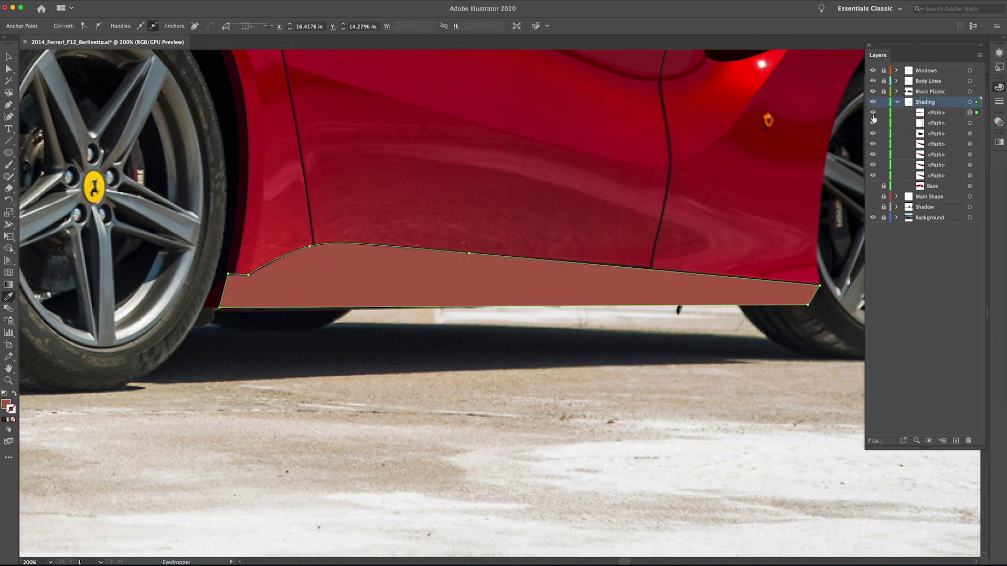
# Step: Hide the filled sill path and trace the bright highlight along the sill from the rear wheel arch to its tapered front end
pyautogui.click(872, 114)
pyautogui.press('p')
pyautogui.click(243, 284)
pyautogui.click(809, 297)
pyautogui.click(460, 269)
pyautogui.click(368, 264)
pyautogui.click(278, 258)
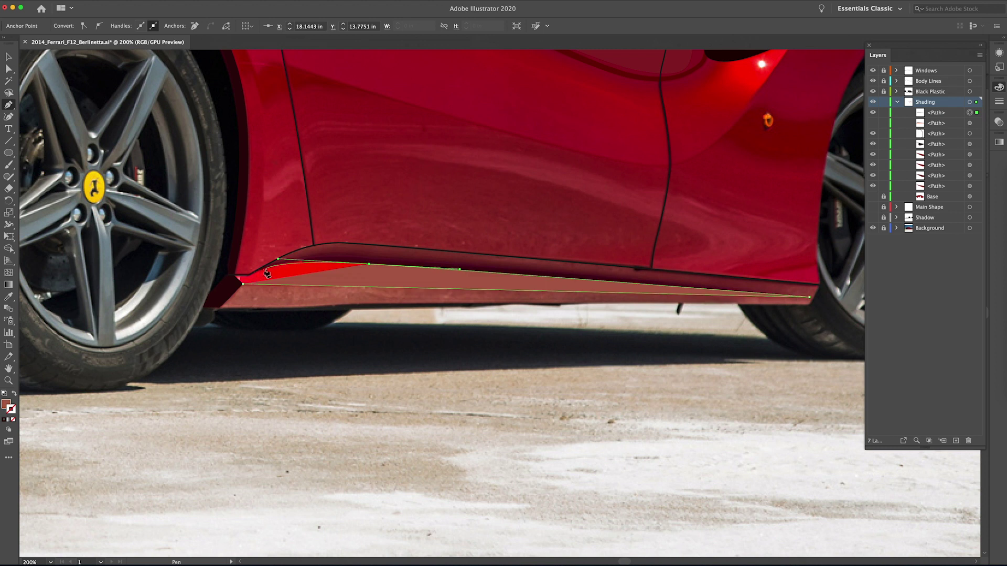
pyautogui.moveTo(247, 275); pyautogui.dragTo(227, 285)
# Step: Fill the sill highlight with bright red (C 0, M 99.33, Y 100, K 0)
pyautogui.click(999, 87)
pyautogui.doubleClick(872, 106)
pyautogui.click(788, 249)
pyautogui.click(901, 246)
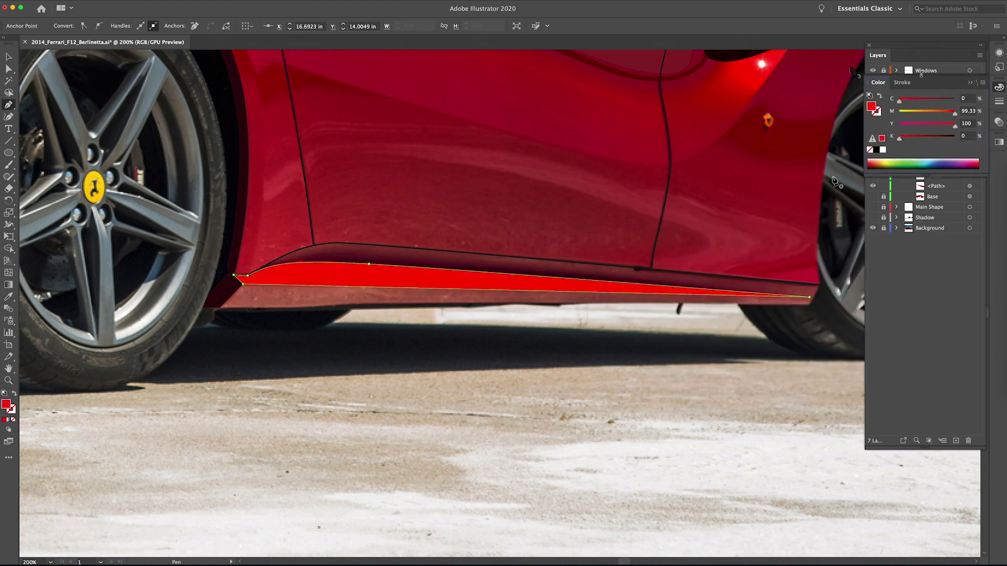
pyautogui.click(999, 87)
# Step: Run the linear gradient of the dark strip above the sill highlight from its upper to its lower edge at about -94.3°
pyautogui.press('v')
pyautogui.click(775, 307)
pyautogui.click(506, 268)
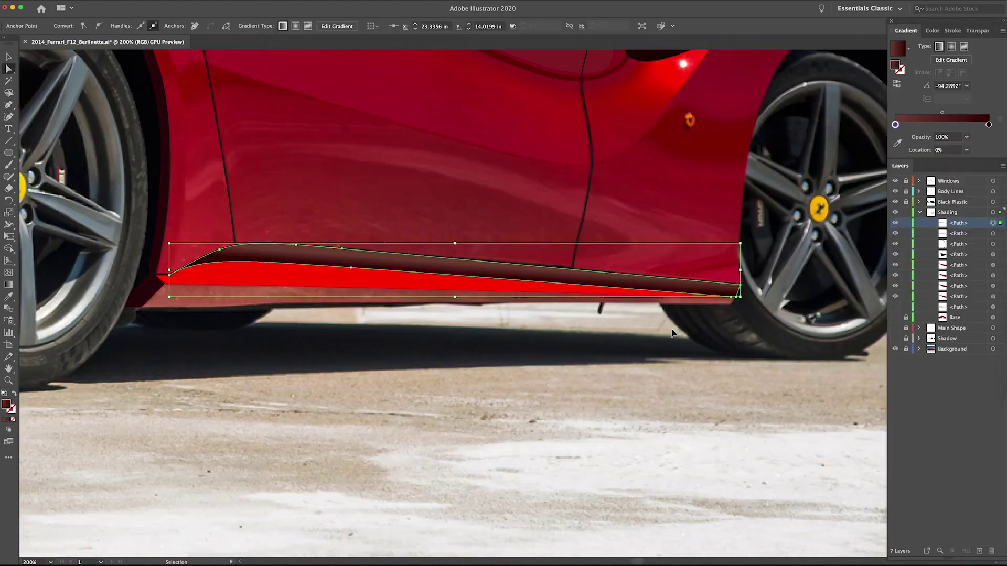
pyautogui.press('g')
pyautogui.moveTo(563, 265); pyautogui.dragTo(561, 288)
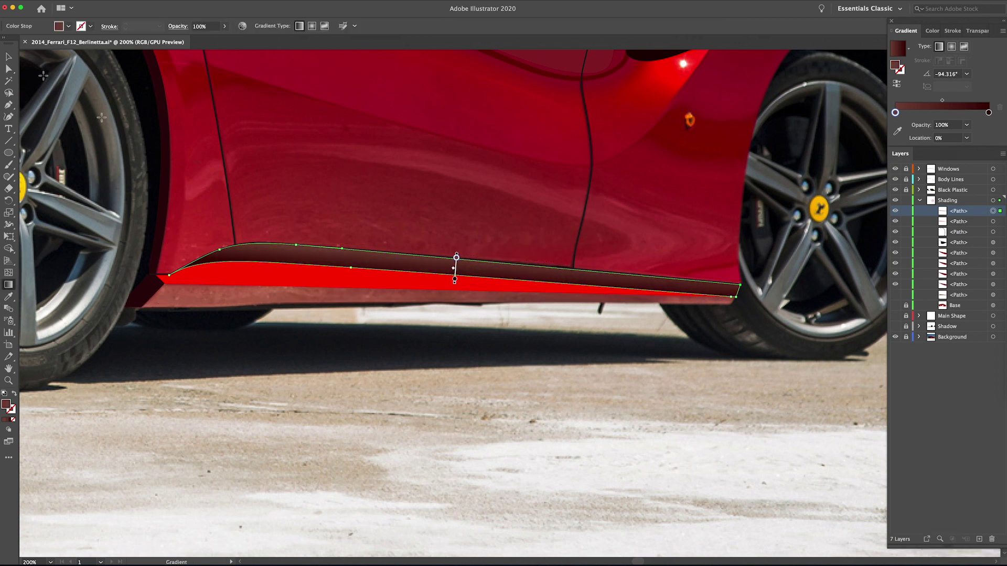
pyautogui.click(8, 57)
pyautogui.click(418, 395)
# Step: Trace the upper body panel from the window's lower edge down to the door crease, along it to the vent tip and fender seam, and close it
pyautogui.moveTo(287, 120); pyautogui.dragTo(406, 316)
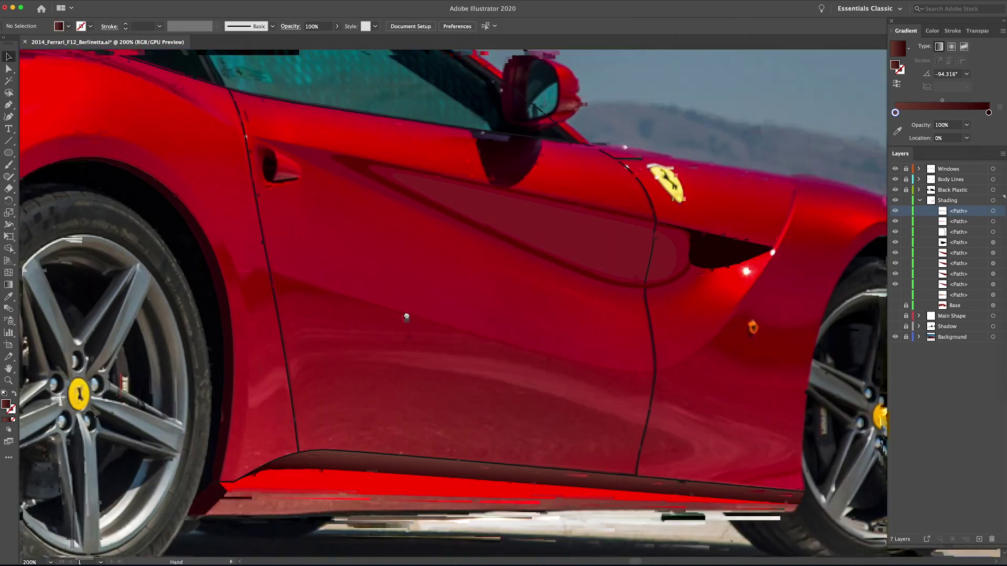
pyautogui.scroll(5, 406, 317)
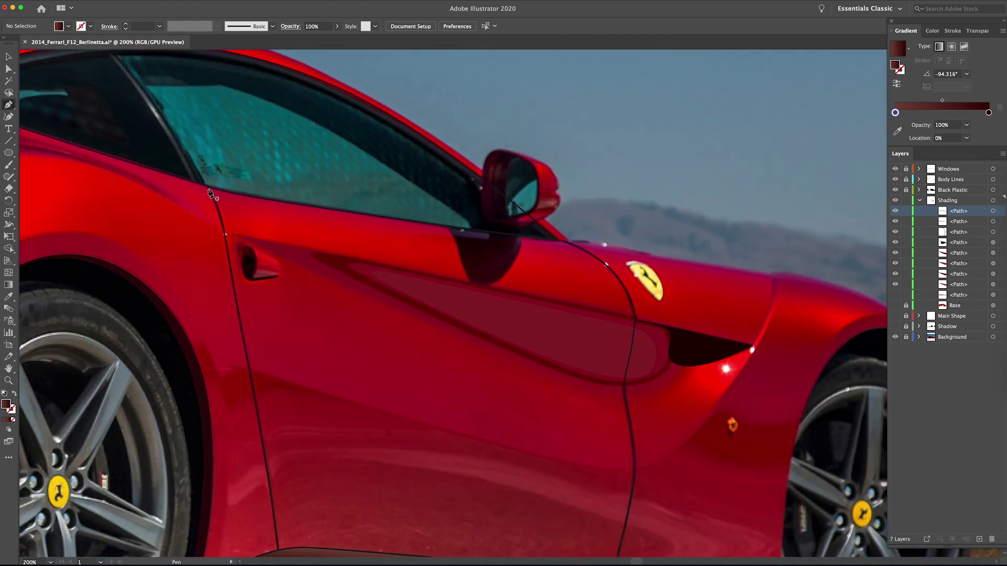
pyautogui.click(208, 188)
pyautogui.moveTo(225, 233); pyautogui.dragTo(229, 260)
pyautogui.click(225, 233)
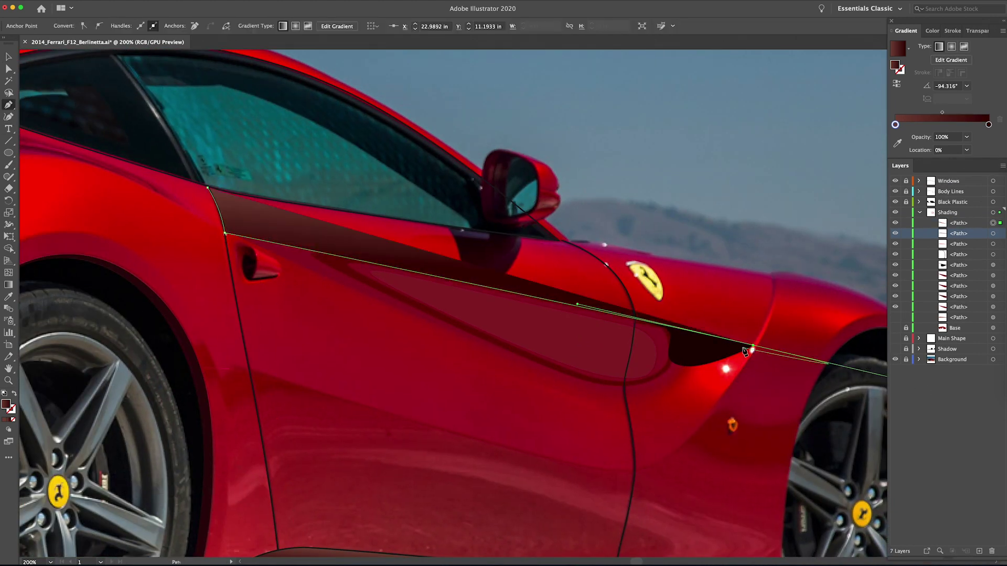
pyautogui.moveTo(771, 275); pyautogui.dragTo(769, 258)
pyautogui.click(221, 196)
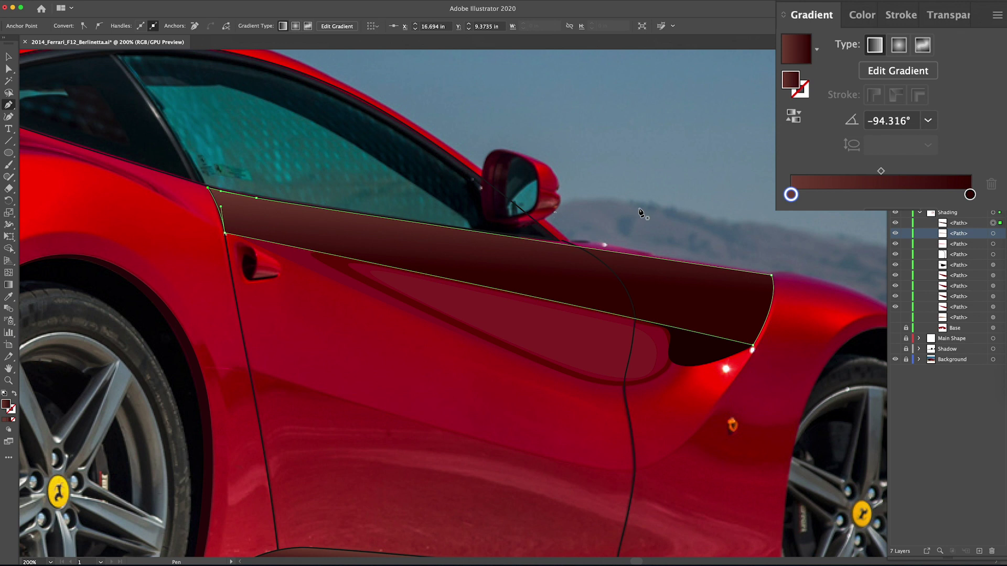
# Step: Run the upper body panel's gradient across its width at about -100.47° and add a dark color stop in the middle
pyautogui.click(9, 284)
pyautogui.moveTo(491, 233); pyautogui.dragTo(482, 287)
pyautogui.click(891, 172)
# Step: Change the panel gradient's end stop to a brighter dark red
pyautogui.click(970, 172)
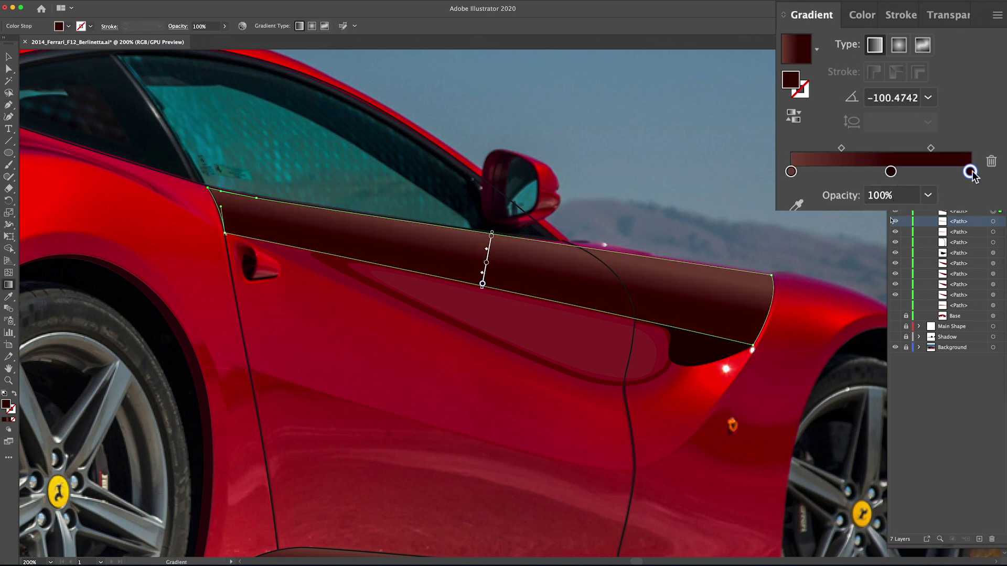
pyautogui.doubleClick(791, 80)
pyautogui.click(708, 173)
pyautogui.press('Return')
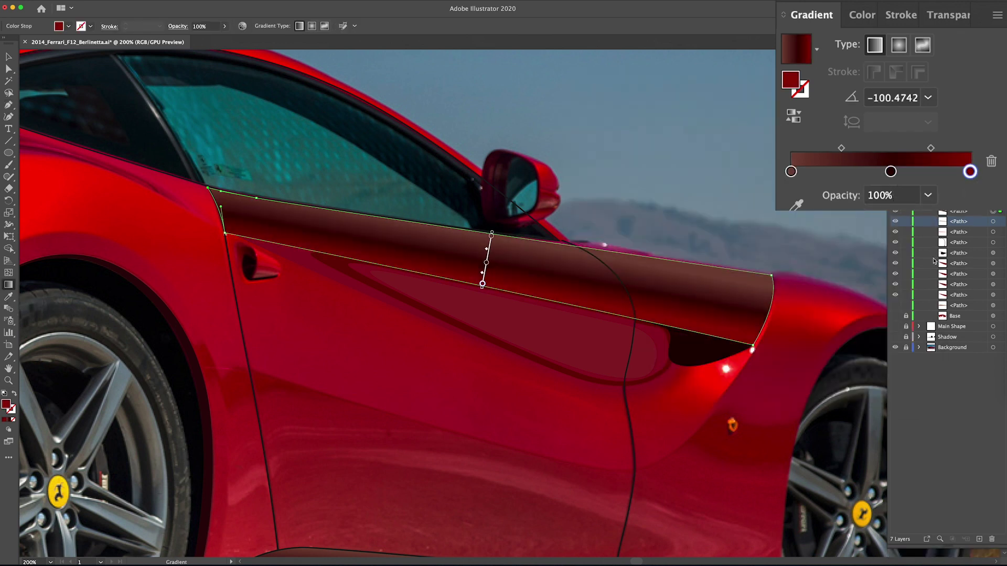
# Step: Replace the panel gradient's start stop with a copy of the dark red end stop and recolor its middle stop bright red
pyautogui.moveTo(970, 172); pyautogui.dragTo(804, 177)
pyautogui.moveTo(791, 172); pyautogui.dragTo(793, 206)
pyautogui.doubleClick(890, 174)
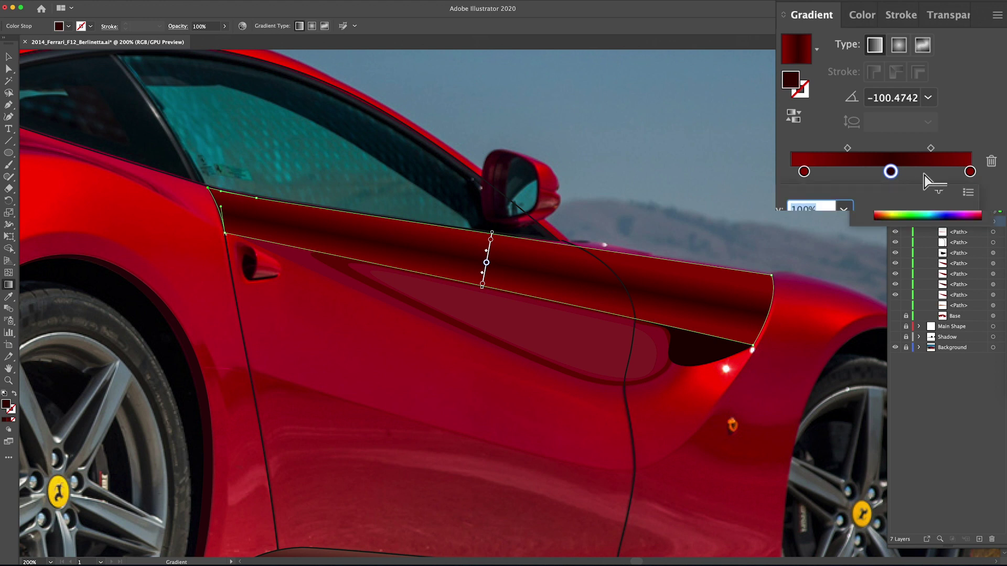
pyautogui.doubleClick(790, 80)
pyautogui.click(705, 119)
pyautogui.press('Return')
# Step: Show the lowest shading path and the Base path, hide the Background layer and deselect the panel
pyautogui.press('v')
pyautogui.moveTo(629, 224); pyautogui.dragTo(579, 198)
pyautogui.click(895, 306)
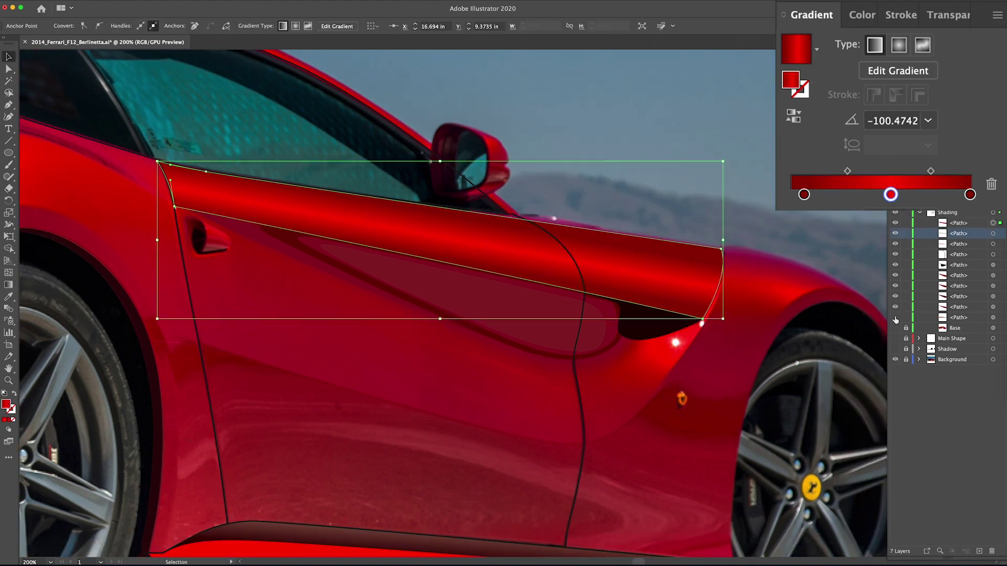
pyautogui.click(895, 316)
pyautogui.click(895, 348)
pyautogui.click(760, 204)
pyautogui.press('super+0')
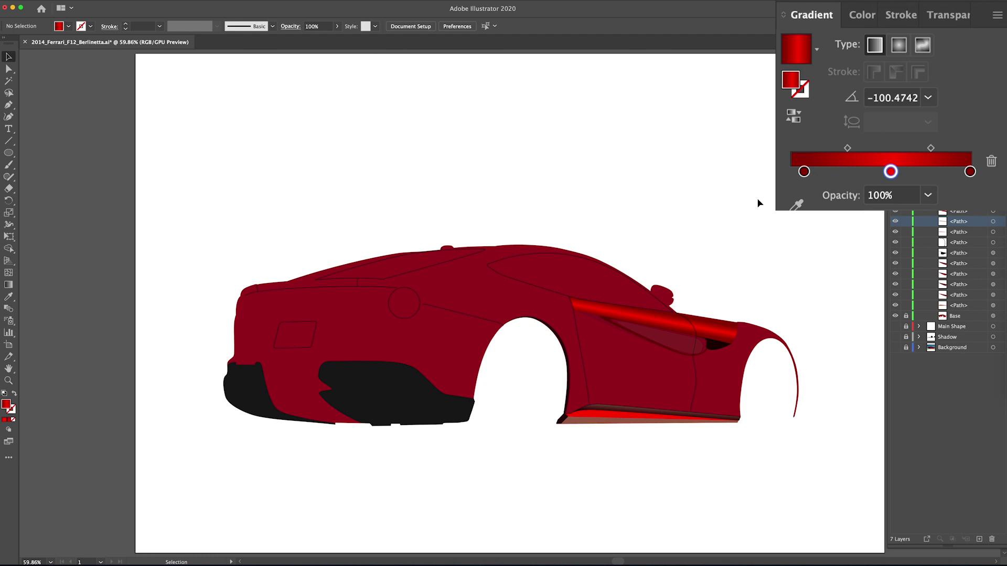
# Step: Move the upper body panel gradient's start stop to the very beginning and darken its middle stop to a deeper red
pyautogui.press('z')
pyautogui.click(660, 369)
pyautogui.click(524, 293)
pyautogui.click(524, 293)
pyautogui.click(524, 293)
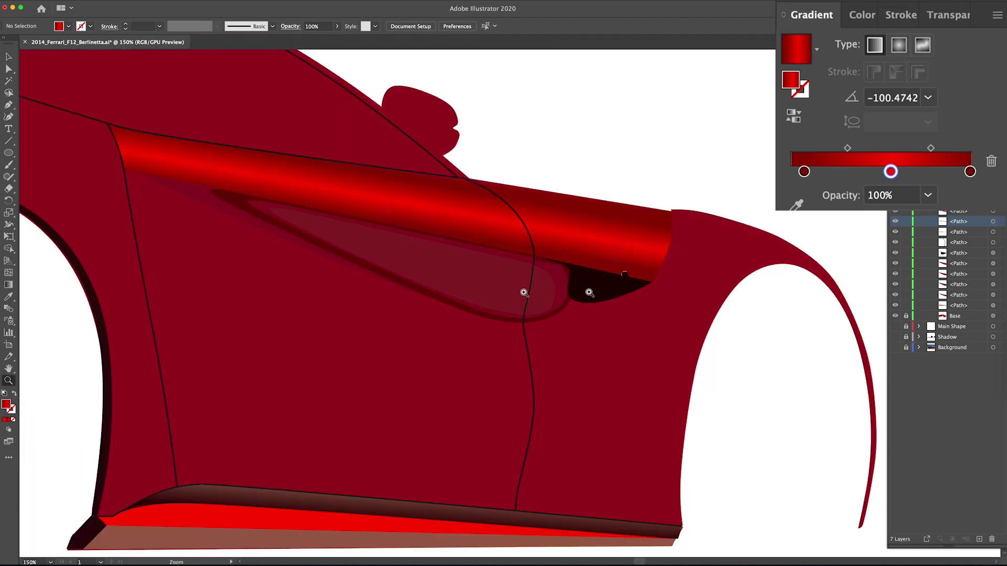
pyautogui.doubleClick(887, 172)
pyautogui.click(826, 100)
pyautogui.press('v')
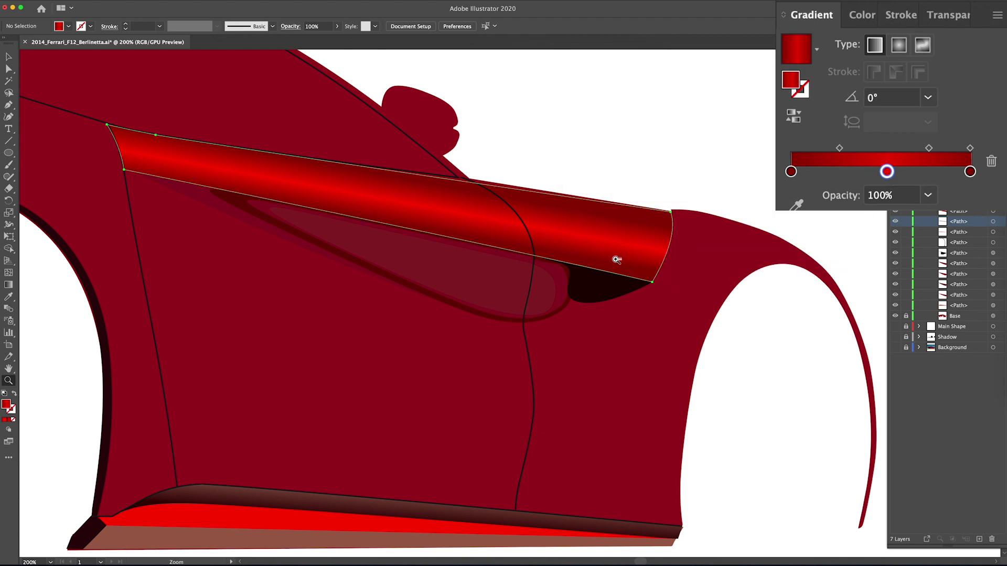
pyautogui.click(615, 258)
pyautogui.moveTo(792, 194)
pyautogui.mouseDown()
pyautogui.moveTo(969, 199)
pyautogui.moveTo(790, 198)
pyautogui.mouseUp()
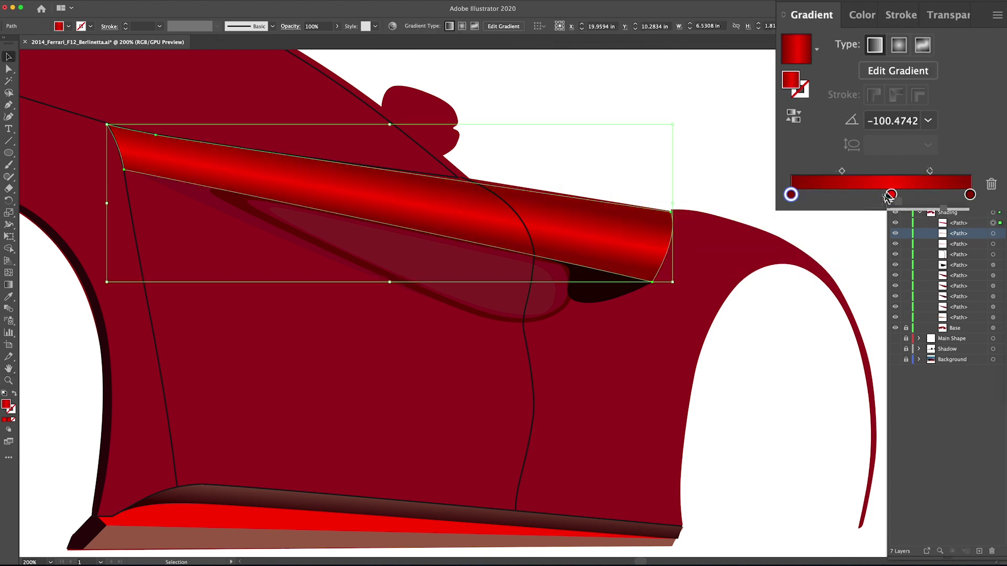
pyautogui.click(888, 195)
pyautogui.doubleClick(792, 82)
pyautogui.click(707, 122)
pyautogui.click(825, 100)
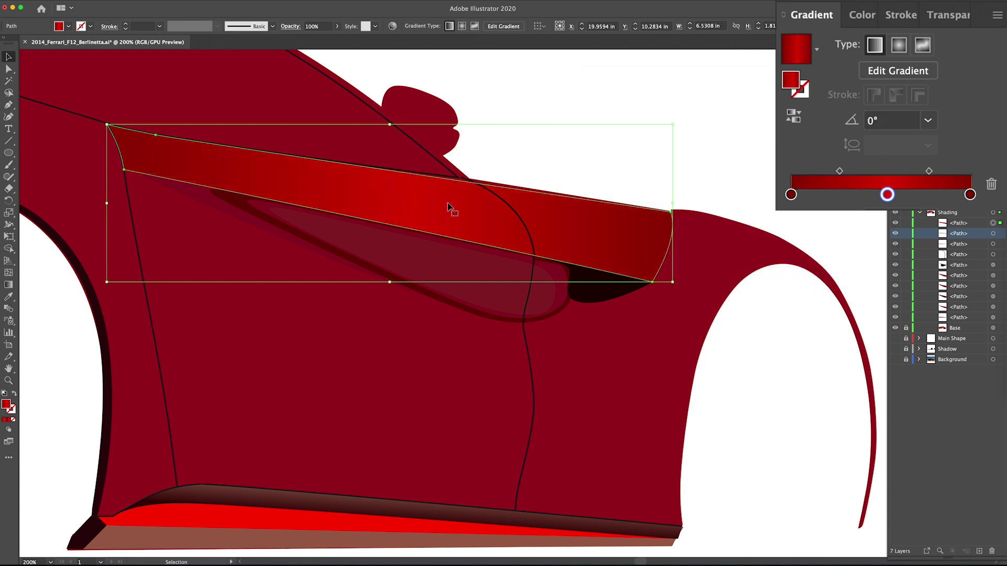
# Step: Run the upper body panel's gradient across its width at about -101.02° and deselect the panel
pyautogui.press('g')
pyautogui.moveTo(502, 166)
pyautogui.mouseDown()
pyautogui.moveTo(474, 246)
pyautogui.moveTo(487, 252)
pyautogui.mouseUp()
pyautogui.moveTo(461, 183); pyautogui.dragTo(451, 231)
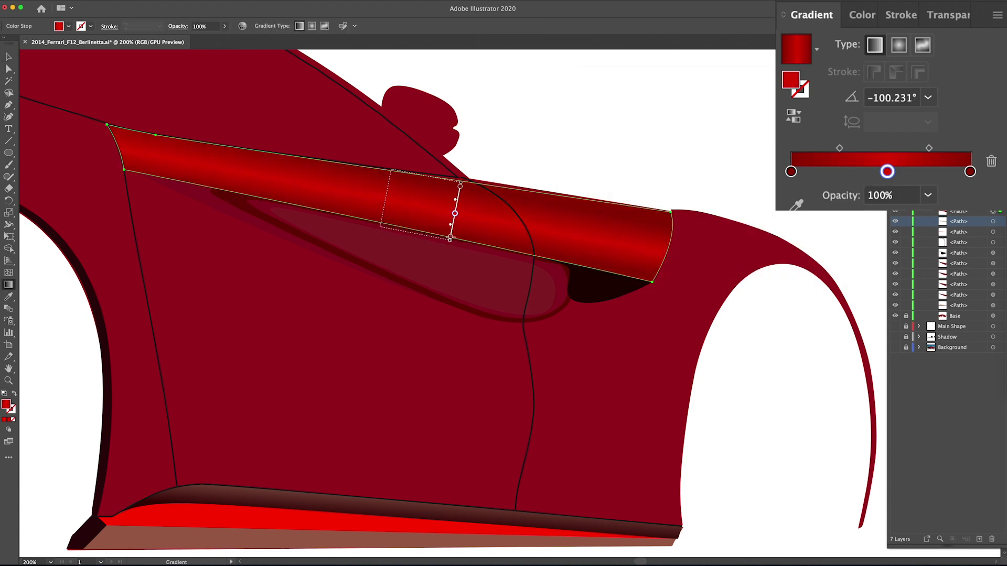
pyautogui.moveTo(509, 129); pyautogui.dragTo(483, 258)
pyautogui.moveTo(516, 184); pyautogui.dragTo(505, 246)
pyautogui.moveTo(394, 157); pyautogui.dragTo(382, 226)
pyautogui.press('v')
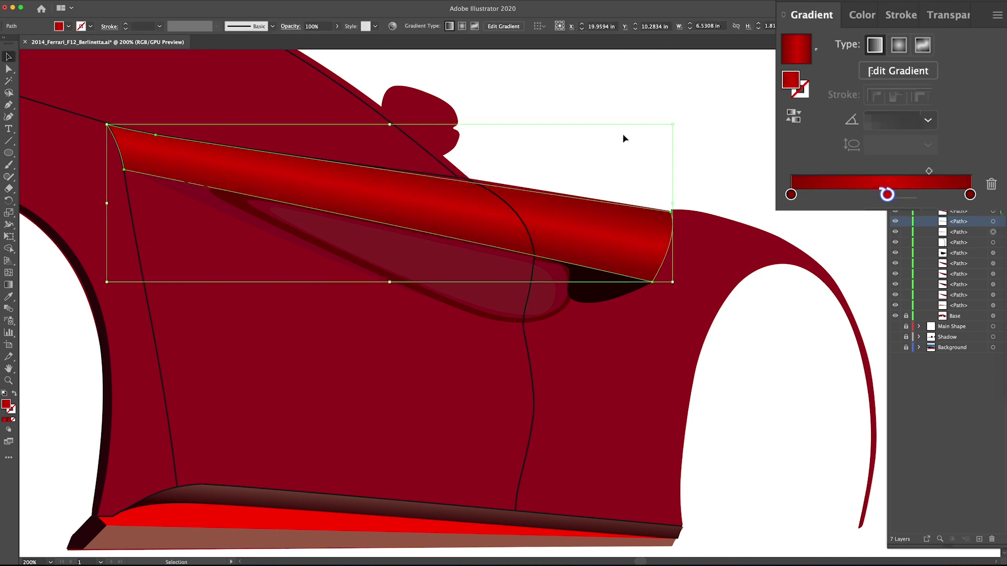
pyautogui.click(624, 137)
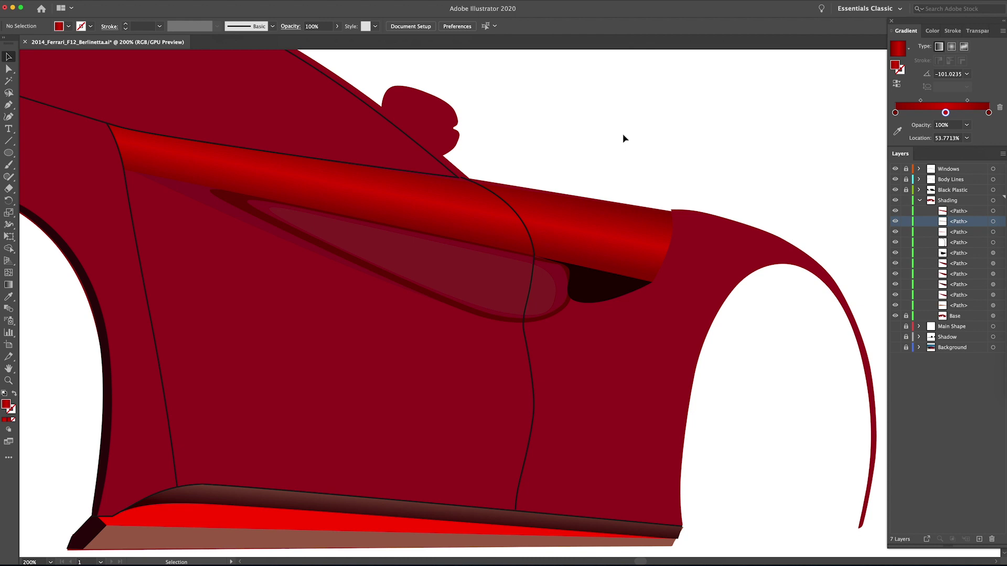
# Step: Nudge the anchor on the rear edge of the dark vent shape
pyautogui.moveTo(603, 292); pyautogui.dragTo(641, 400)
pyautogui.moveTo(536, 237); pyautogui.dragTo(618, 386)
pyautogui.press('a')
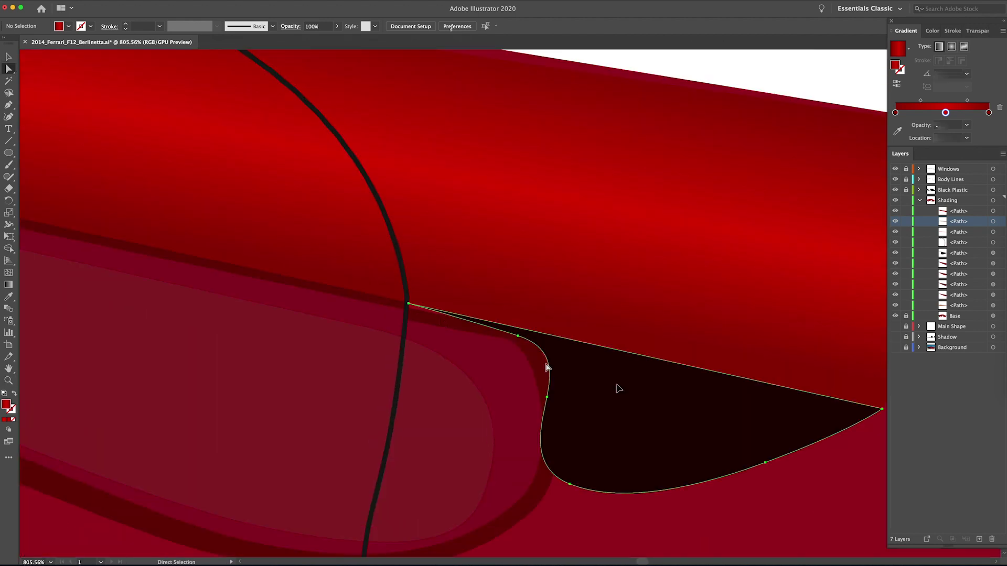
pyautogui.click(548, 395)
pyautogui.moveTo(551, 399)
pyautogui.mouseDown()
pyautogui.moveTo(551, 377)
pyautogui.moveTo(589, 330)
pyautogui.moveTo(546, 398)
pyautogui.mouseUp()
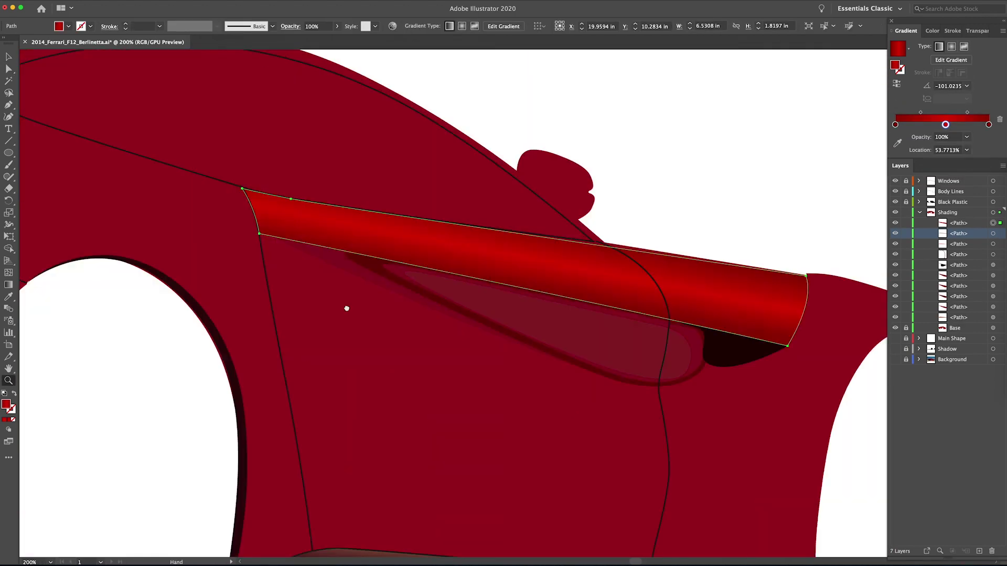
# Step: Hide the three inner shading shapes of the door crease, leaving only the large crease shape beneath the upper panel
pyautogui.moveTo(346, 308); pyautogui.dragTo(327, 320)
pyautogui.press('a')
pyautogui.click(895, 263)
pyautogui.click(895, 275)
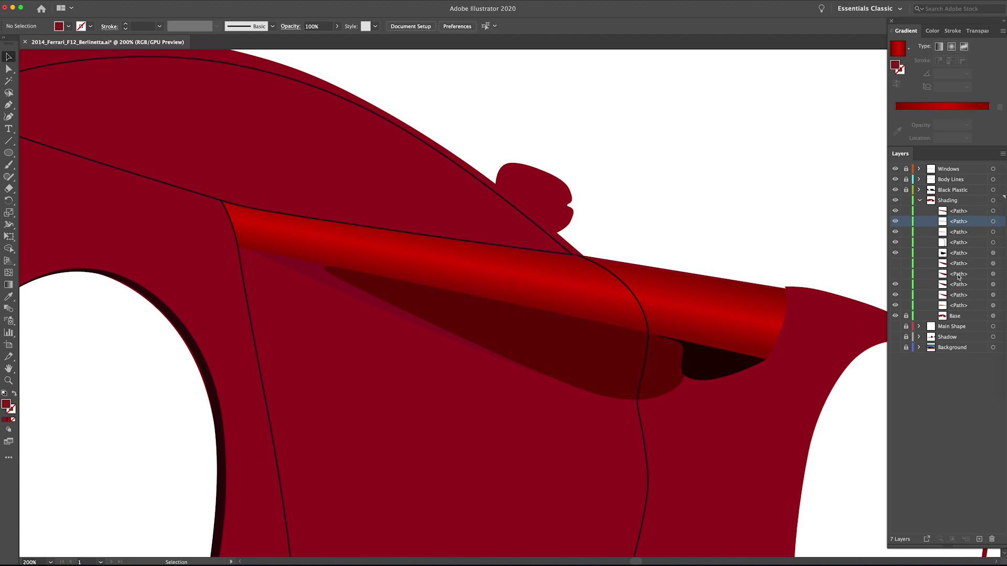
pyautogui.click(895, 285)
pyautogui.click(674, 344)
pyautogui.moveTo(653, 340); pyautogui.dragTo(703, 352)
pyautogui.moveTo(667, 360); pyautogui.dragTo(459, 193)
pyautogui.moveTo(566, 204); pyautogui.dragTo(591, 209)
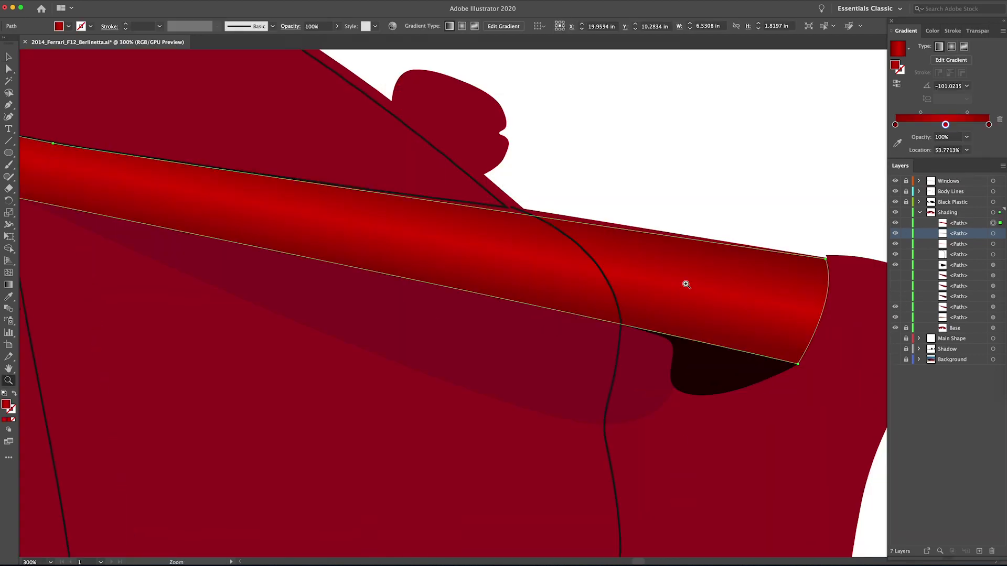
# Step: Fill the large door crease shape with the gradient sampled from the upper body panel and make it radial
pyautogui.press('v')
pyautogui.click(654, 402)
pyautogui.press('i')
pyautogui.click(710, 301)
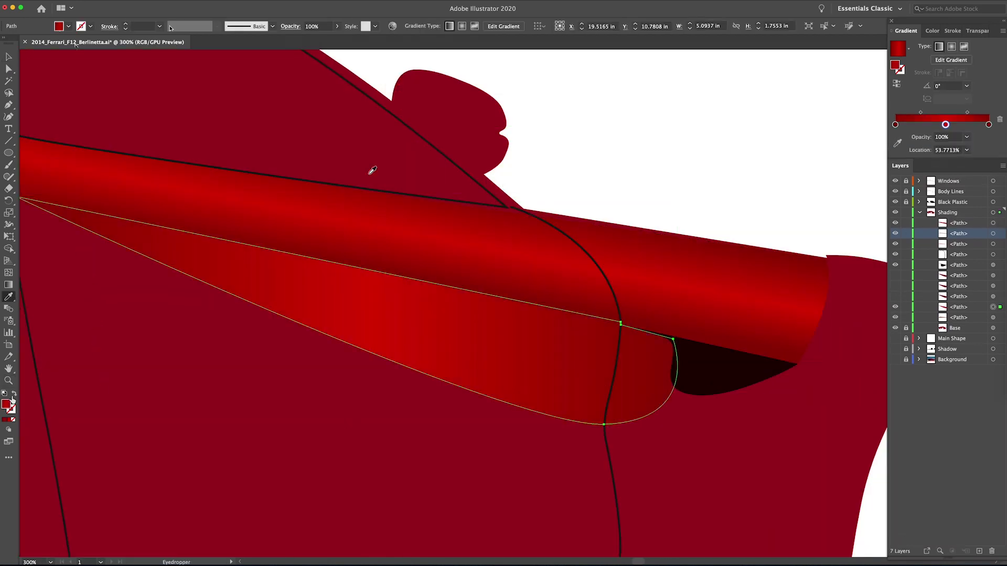
pyautogui.click(68, 26)
pyautogui.click(961, 60)
pyautogui.click(951, 47)
# Step: Remove the radial gradient's dark start stop and move its brighter red stop to location 0%
pyautogui.press('z')
pyautogui.keyDown('alt'); pyautogui.click(463, 204); pyautogui.keyUp('alt')
pyautogui.keyDown('alt'); pyautogui.click(463, 204); pyautogui.keyUp('alt')
pyautogui.moveTo(895, 124); pyautogui.dragTo(898, 152)
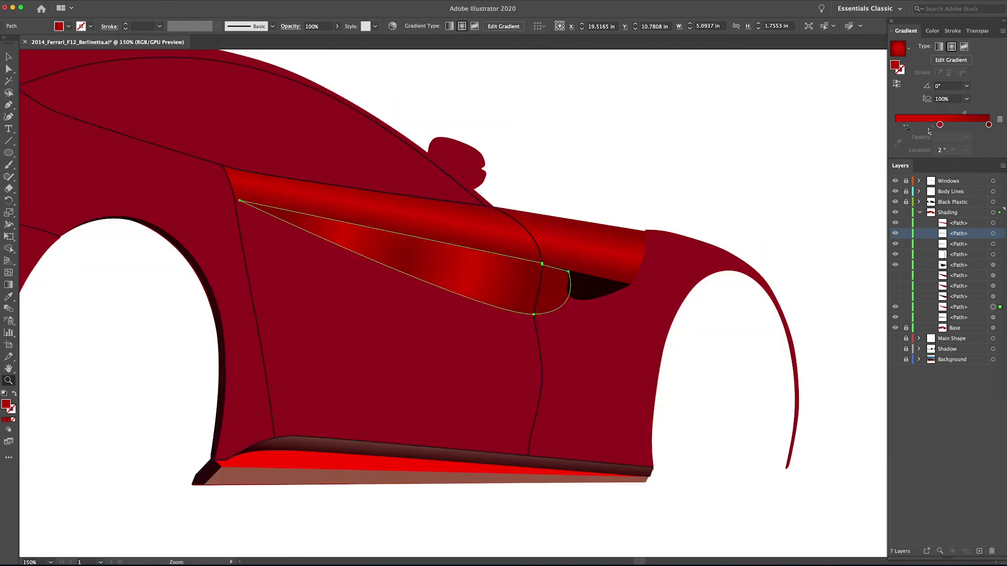
pyautogui.moveTo(946, 125); pyautogui.dragTo(895, 125)
# Step: Try centering the radial gradient near the crease shape's front end with an aspect ratio of about 45.39%
pyautogui.press('g')
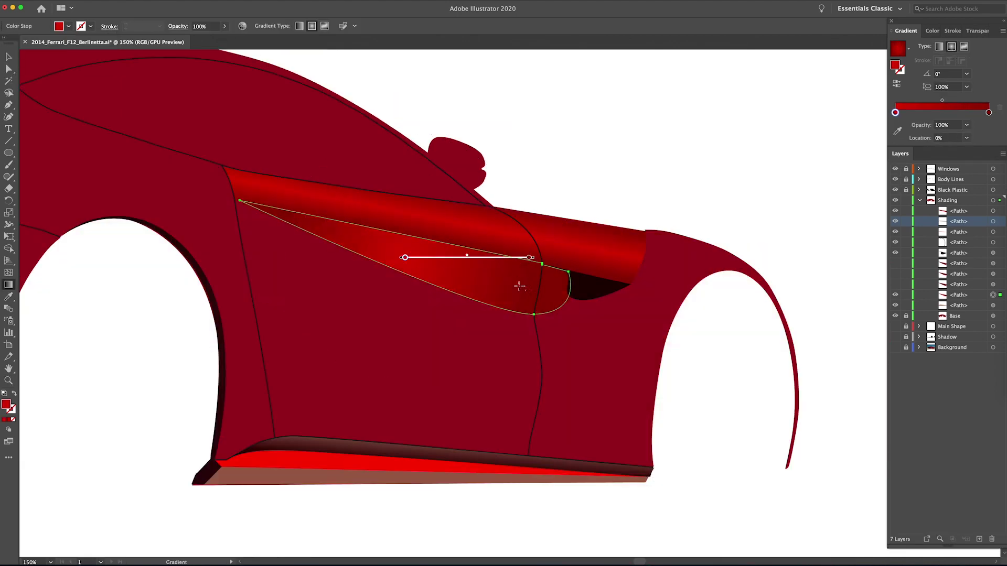
pyautogui.moveTo(531, 291)
pyautogui.mouseDown()
pyautogui.moveTo(360, 231)
pyautogui.moveTo(519, 288)
pyautogui.mouseUp()
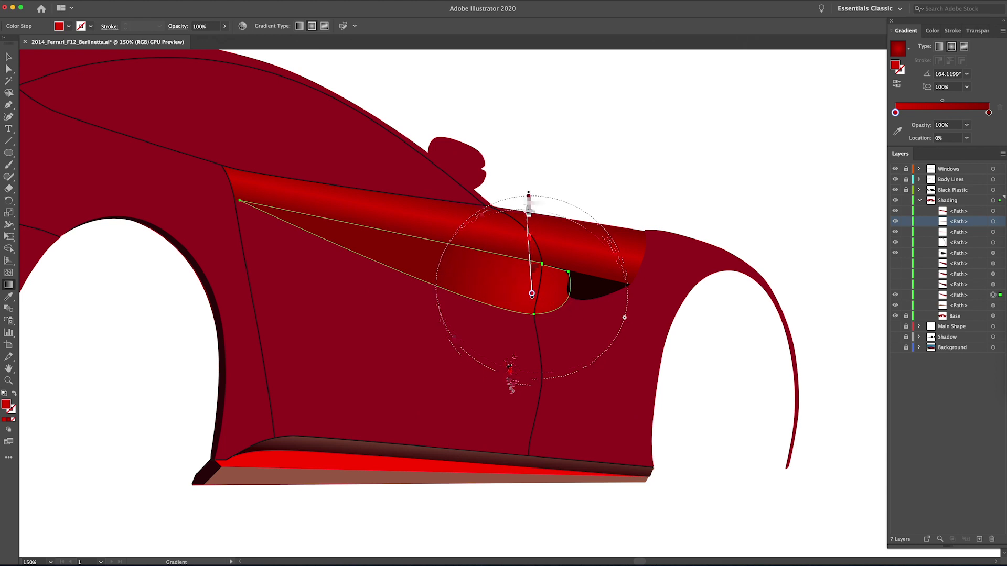
pyautogui.moveTo(505, 384); pyautogui.dragTo(518, 336)
pyautogui.click(516, 242)
pyautogui.moveTo(623, 319); pyautogui.dragTo(588, 305)
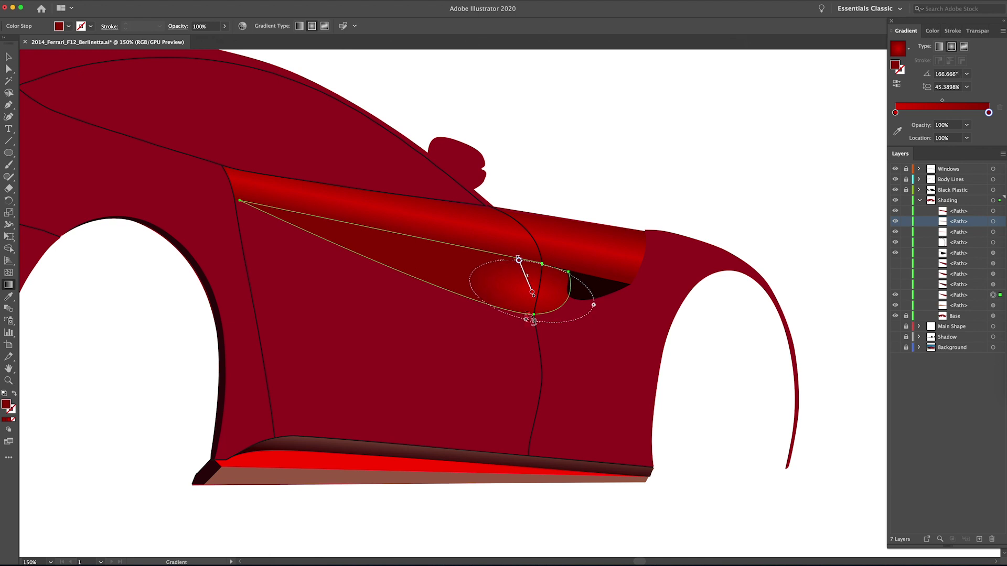
pyautogui.moveTo(541, 269); pyautogui.dragTo(528, 275)
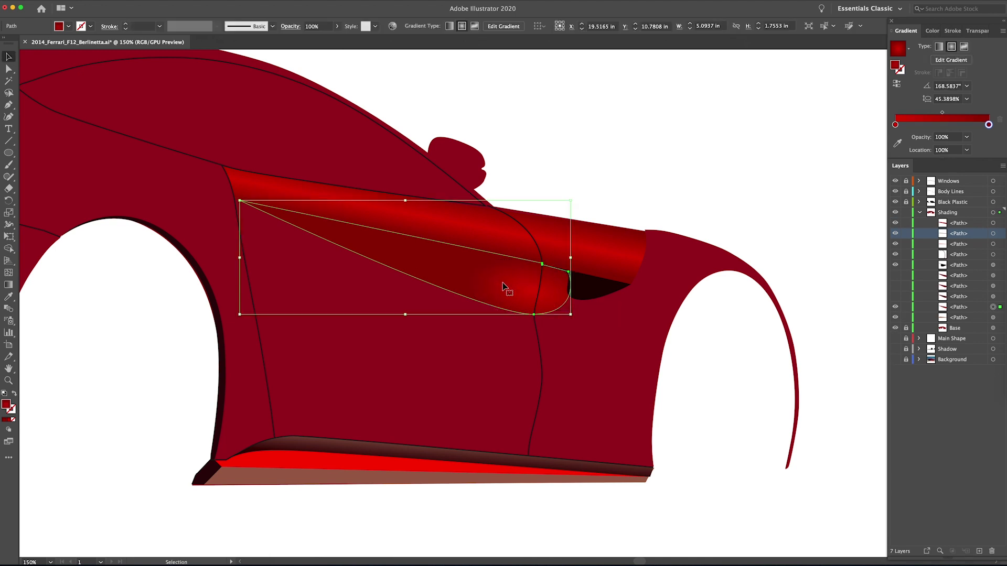
# Step: Stretch the crease's radial gradient from its front end toward the rear tip at about 163.96°, narrow it to about 13.5% and deselect
pyautogui.moveTo(522, 286); pyautogui.dragTo(314, 229)
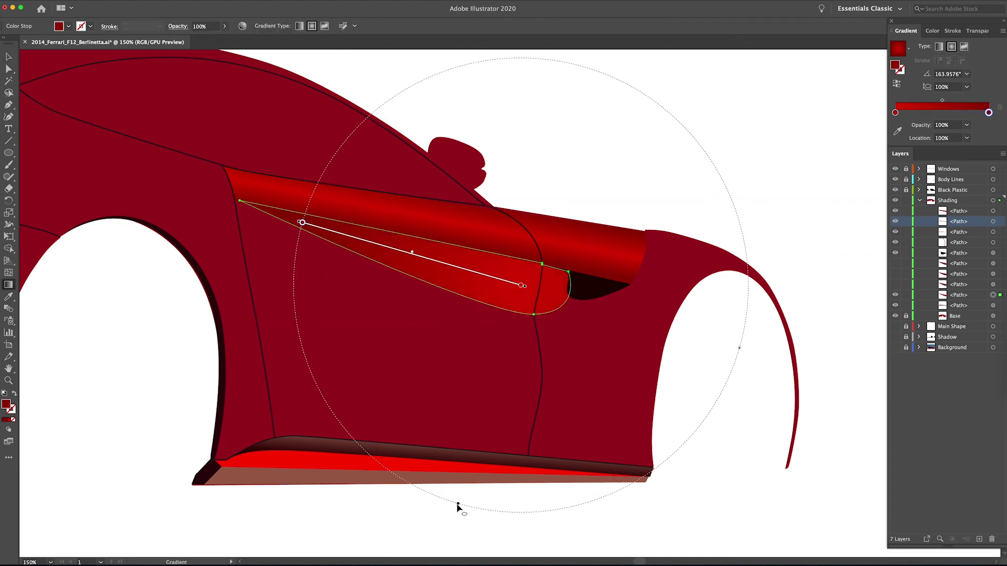
pyautogui.moveTo(464, 491); pyautogui.dragTo(514, 318)
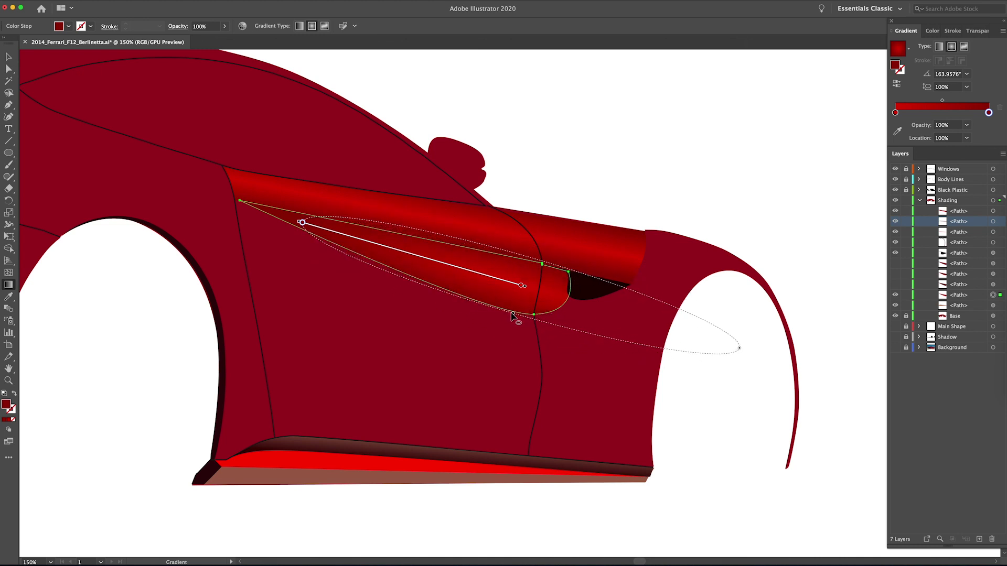
pyautogui.press('v')
pyautogui.click(779, 448)
# Step: Show the Shadow layer beneath the car
pyautogui.moveTo(754, 390); pyautogui.dragTo(783, 369)
pyautogui.press('super+0')
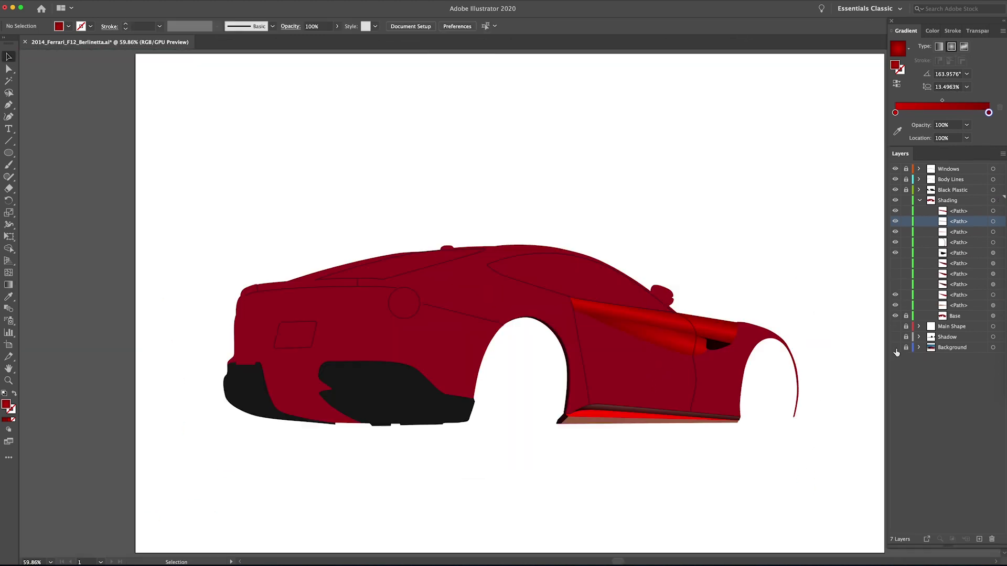
pyautogui.moveTo(895, 326); pyautogui.dragTo(895, 339)
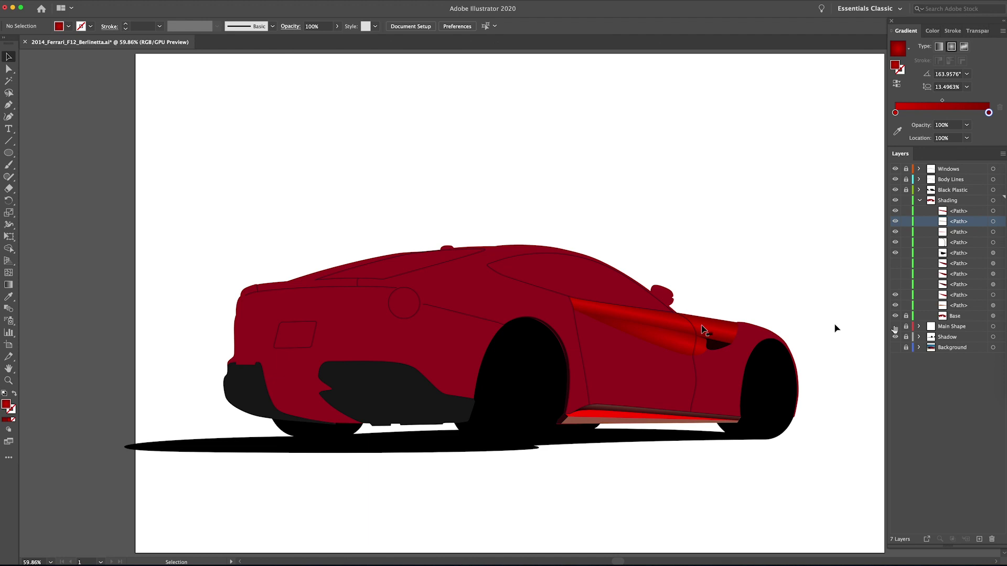
# Step: Reposition the upper anchor on the rear wheel arch shading's inner edge and adjust the handles of the curve below it
pyautogui.press('z')
pyautogui.moveTo(544, 347); pyautogui.dragTo(624, 322)
pyautogui.press('a')
pyautogui.click(635, 345)
pyautogui.moveTo(571, 265); pyautogui.dragTo(560, 256)
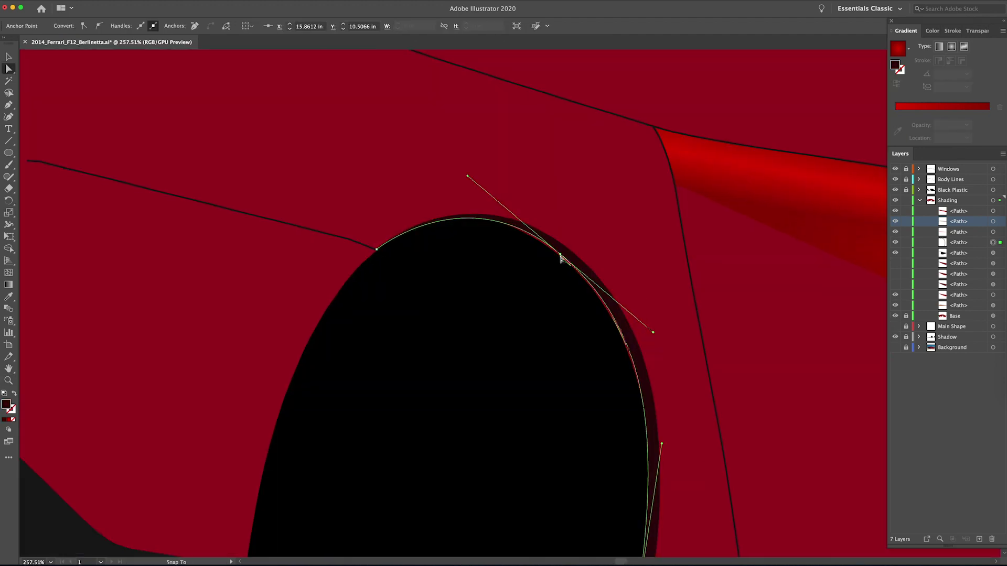
pyautogui.click(659, 444)
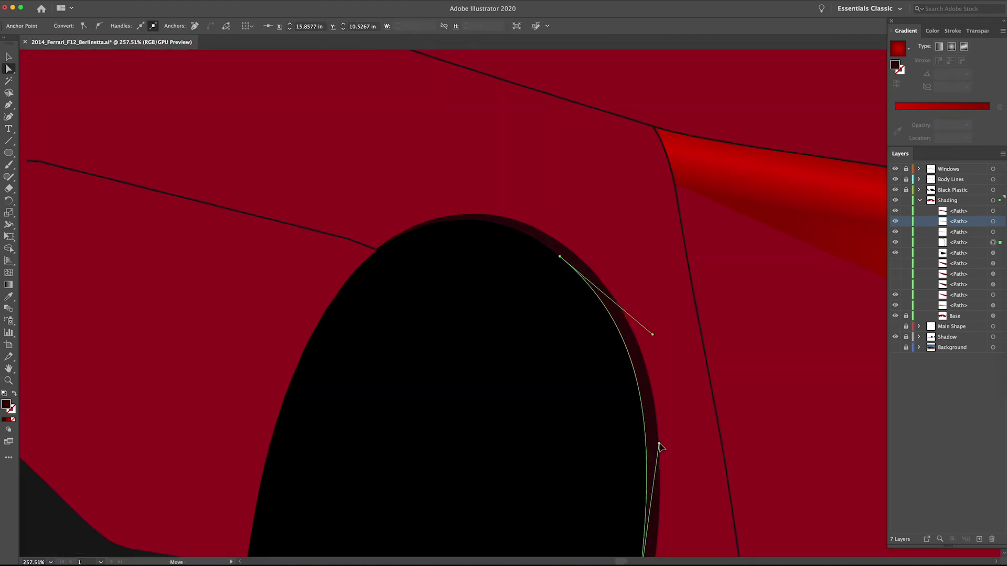
pyautogui.moveTo(659, 444); pyautogui.dragTo(661, 444)
pyautogui.moveTo(652, 335); pyautogui.dragTo(649, 332)
# Step: Shift the rear wheel arch shading's upper anchor slightly outward and refine its upper handle to smooth the inner curve
pyautogui.click(608, 257)
pyautogui.click(569, 258)
pyautogui.moveTo(560, 257); pyautogui.dragTo(555, 252)
pyautogui.click(472, 181)
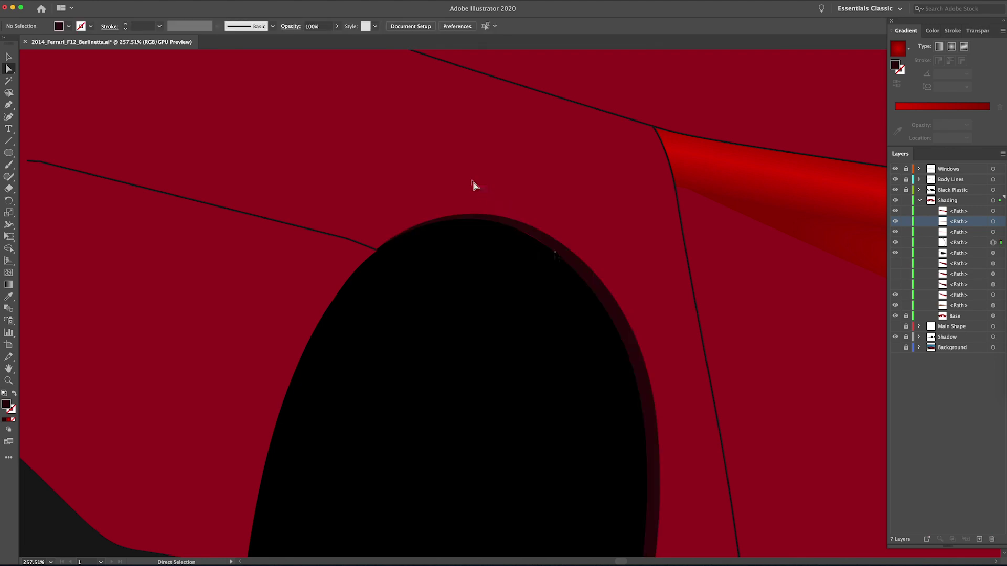
pyautogui.click(558, 255)
pyautogui.click(556, 253)
pyautogui.moveTo(470, 178); pyautogui.dragTo(478, 184)
pyautogui.click(640, 230)
# Step: Change the start stop of the dark upper sill strip's gradient to dark red
pyautogui.press('z')
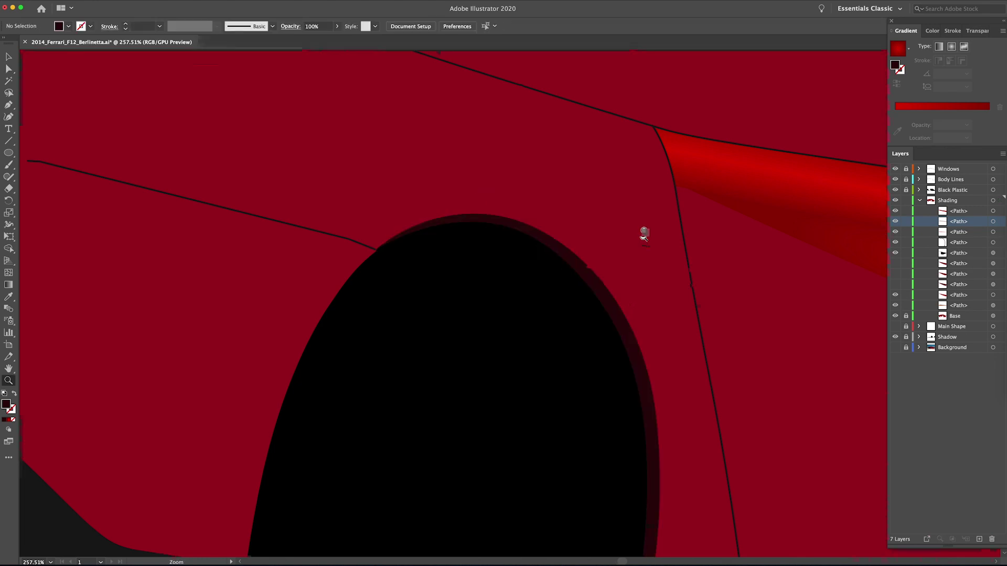
pyautogui.keyDown('alt'); pyautogui.click(643, 232); pyautogui.keyUp('alt')
pyautogui.keyDown('alt'); pyautogui.click(630, 307); pyautogui.keyUp('alt')
pyautogui.moveTo(697, 516); pyautogui.dragTo(622, 344)
pyautogui.press('v')
pyautogui.click(619, 362)
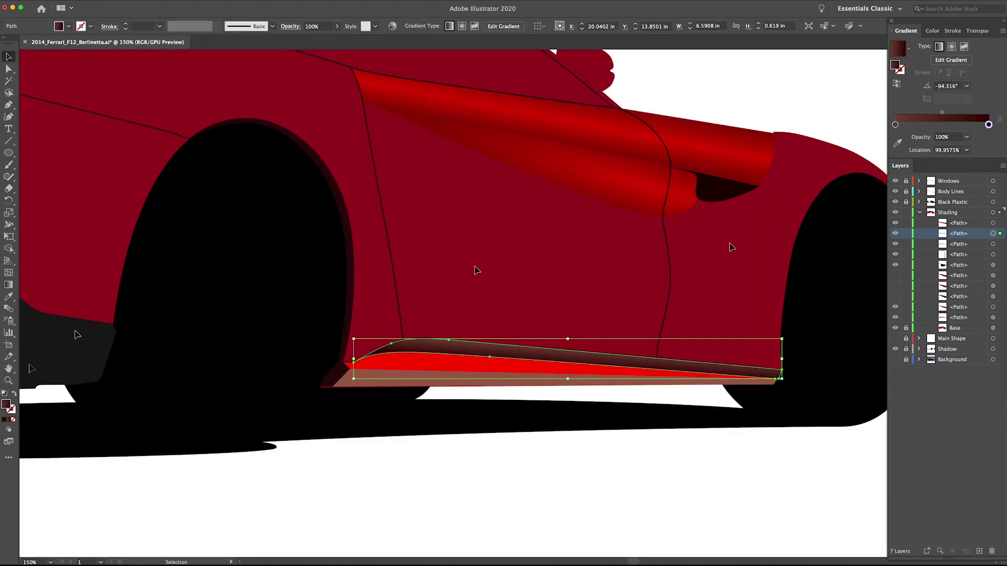
pyautogui.doubleClick(6, 404)
pyautogui.moveTo(683, 161); pyautogui.dragTo(705, 158)
pyautogui.click(820, 112)
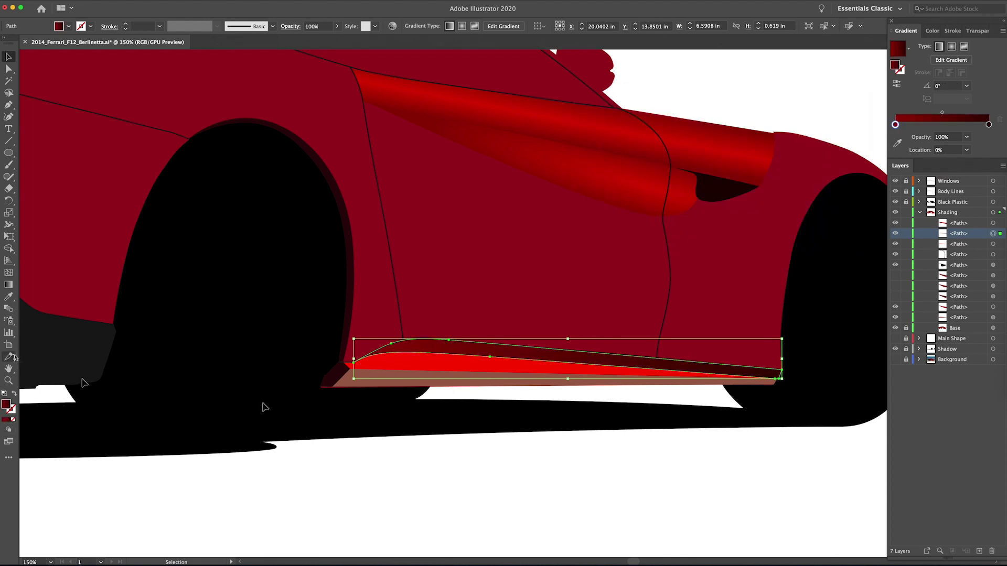
# Step: Run the dark sill strip's gradient from its upper to its lower edge at about -95.1° and deselect it
pyautogui.press('g')
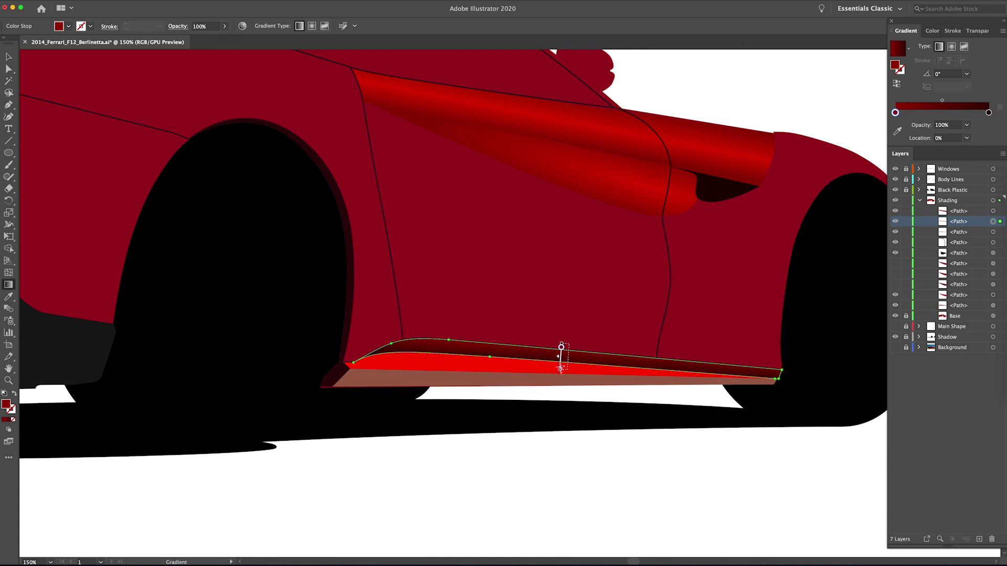
pyautogui.moveTo(604, 423); pyautogui.dragTo(604, 428)
pyautogui.press('v')
pyautogui.click(624, 455)
pyautogui.moveTo(627, 456); pyautogui.dragTo(576, 465)
# Step: Fill the bright red sill highlight with the dark strip's gradient and change its start stop to white
pyautogui.click(461, 379)
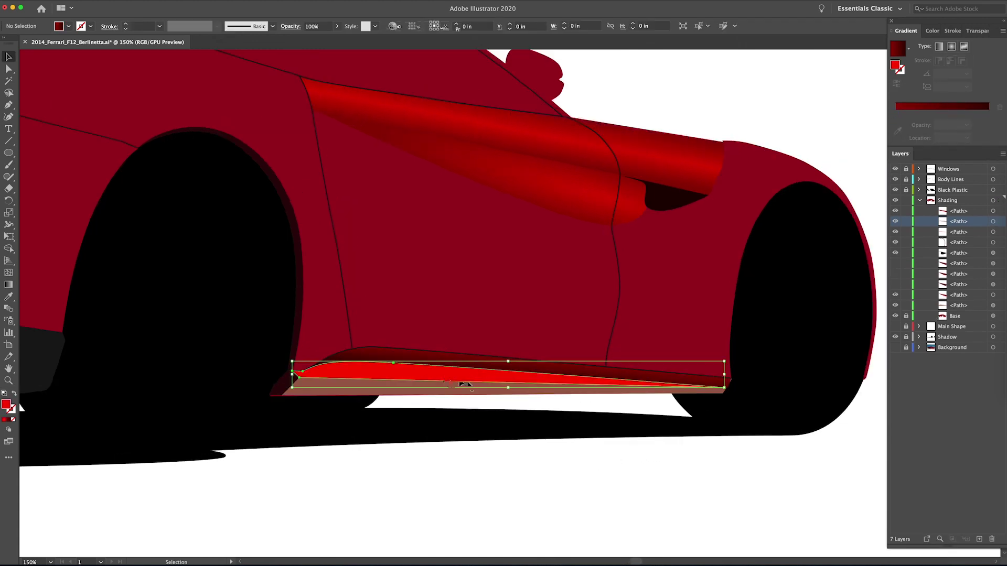
pyautogui.doubleClick(18, 407)
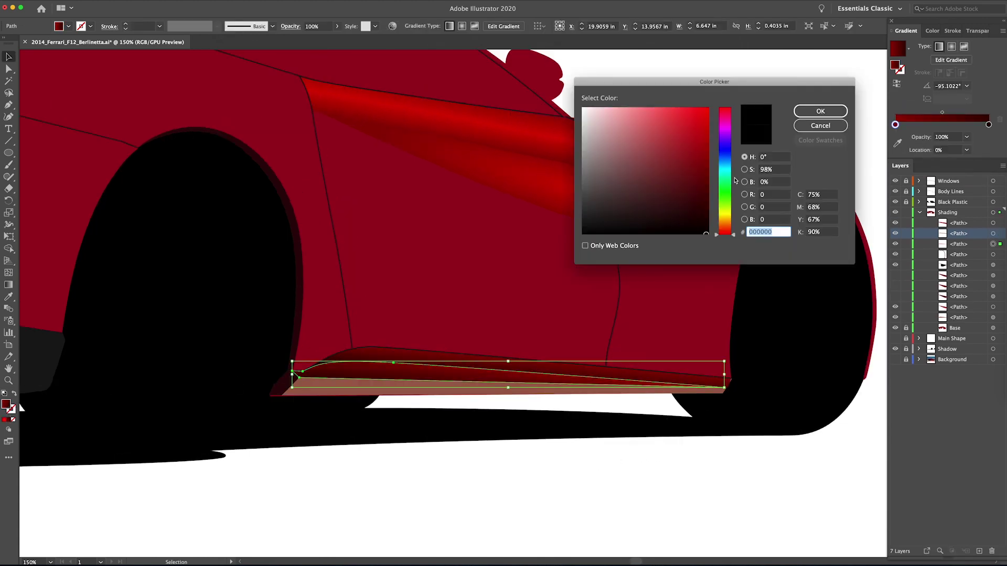
pyautogui.click(820, 111)
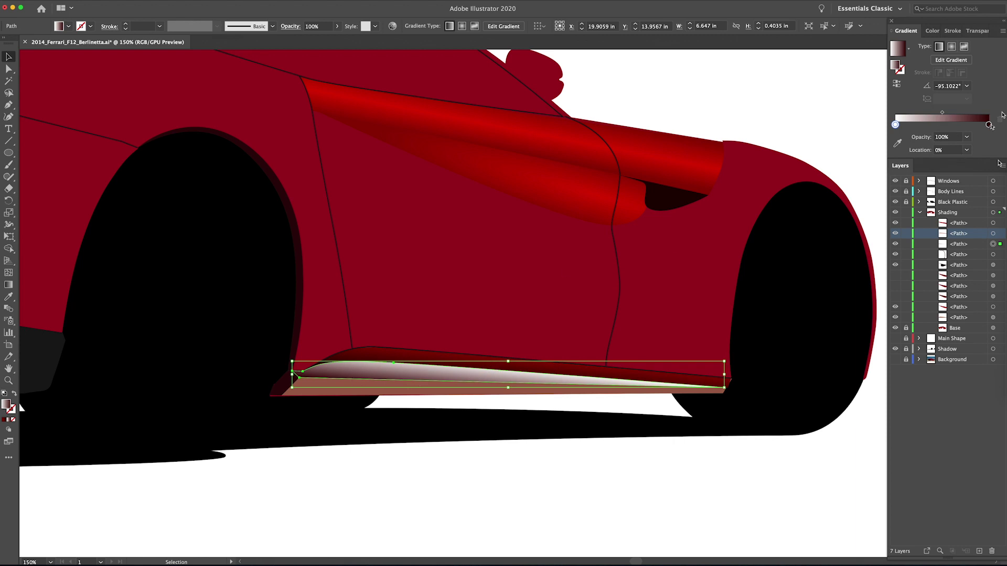
# Step: Set the sill highlight gradient's end stop to red #A50202
pyautogui.doubleClick(7, 408)
pyautogui.moveTo(688, 149); pyautogui.dragTo(704, 151)
pyautogui.click(821, 111)
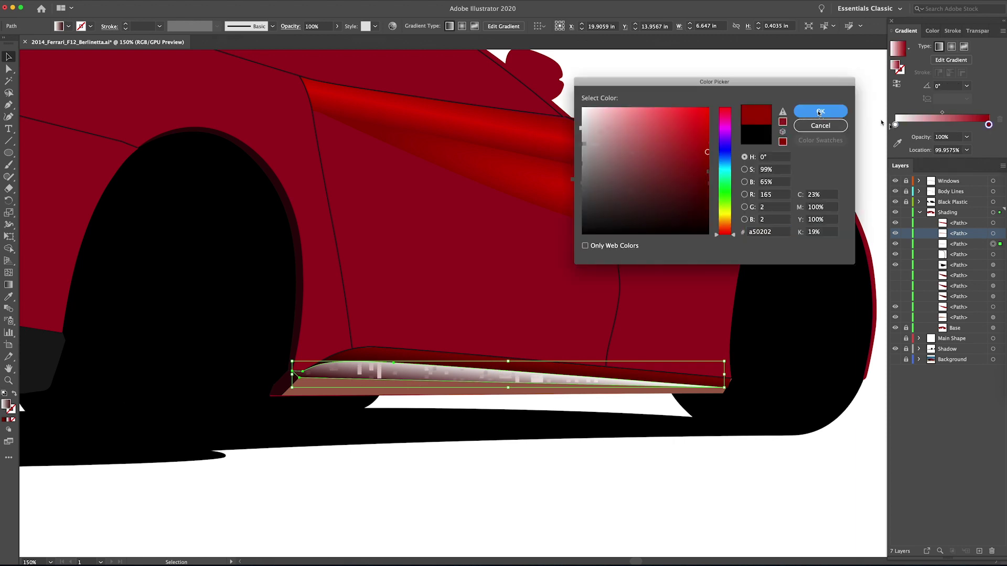
# Step: Change the sill highlight gradient's start stop to bright red and run it from the lower to the upper edge at about 86.8°
pyautogui.doubleClick(6, 404)
pyautogui.click(707, 122)
pyautogui.click(829, 108)
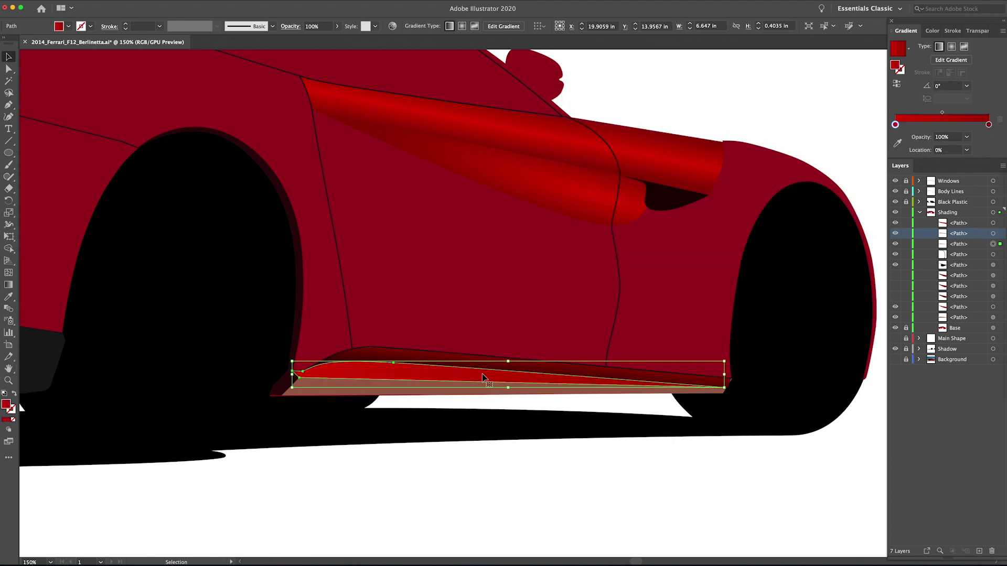
pyautogui.press('g')
pyautogui.moveTo(486, 364); pyautogui.dragTo(482, 385)
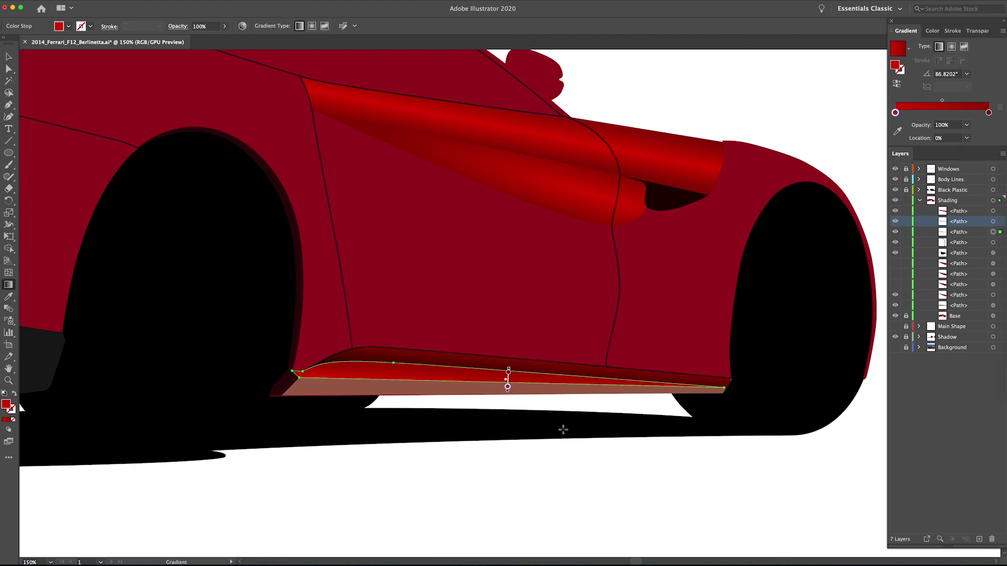
pyautogui.press('v')
pyautogui.click(611, 477)
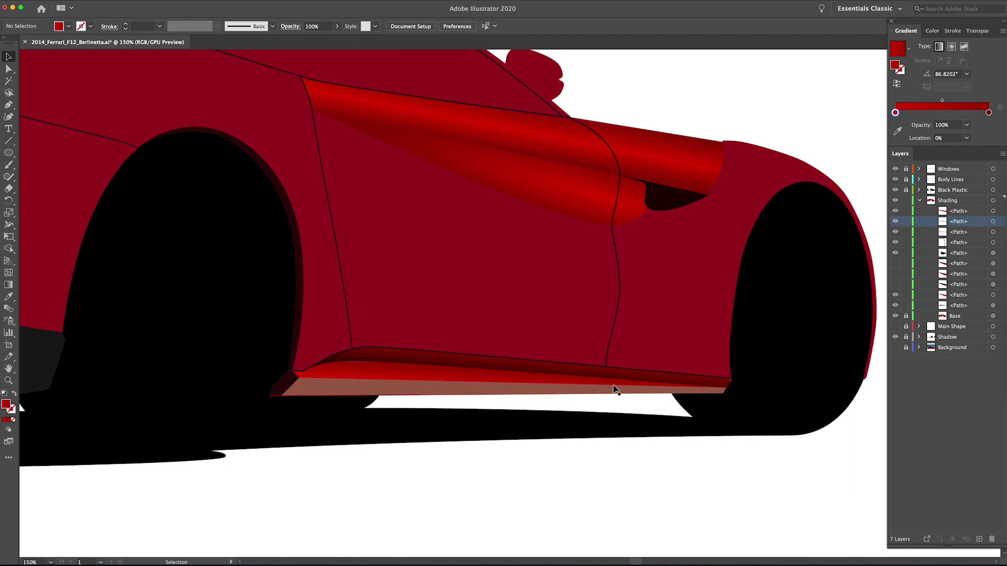
# Step: Trace the front fender's outer edge with the Pen tool from its top down to the lower front end, without fill
pyautogui.press('z')
pyautogui.hotkey('ctrl', '0')
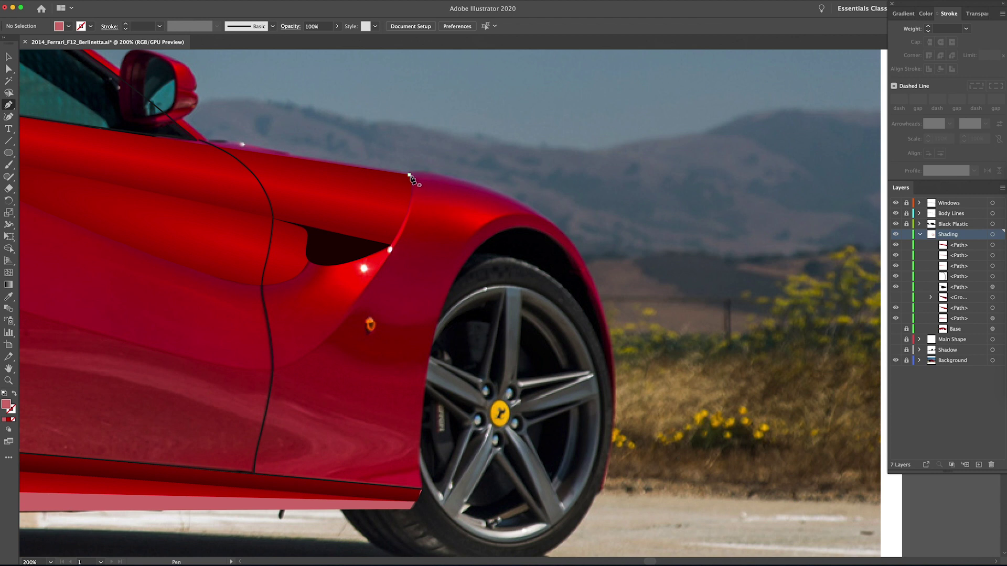
pyautogui.moveTo(417, 172); pyautogui.dragTo(427, 173)
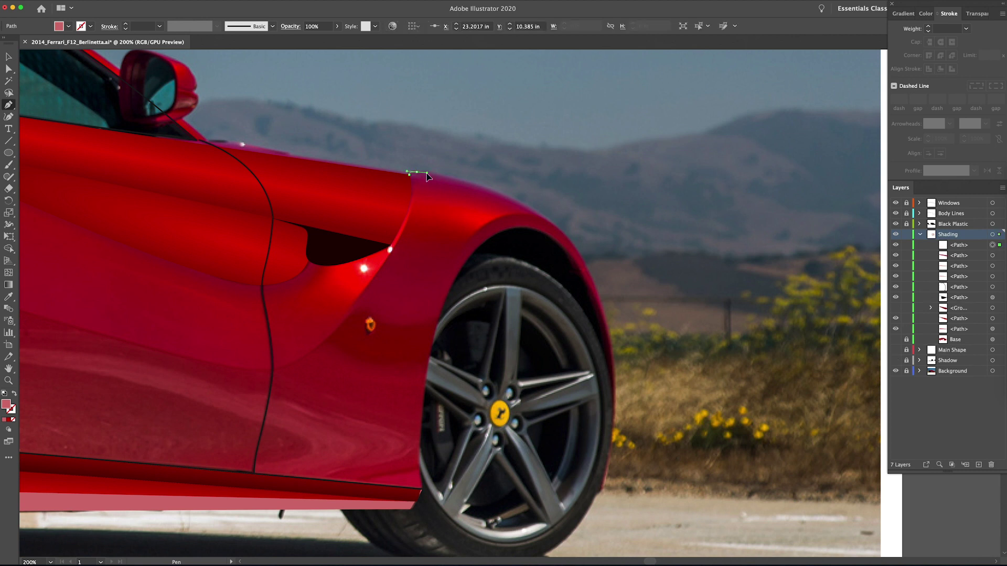
pyautogui.moveTo(557, 228); pyautogui.dragTo(603, 270)
pyautogui.moveTo(615, 395); pyautogui.dragTo(618, 447)
pyautogui.moveTo(597, 494); pyautogui.dragTo(592, 496)
pyautogui.click(597, 493)
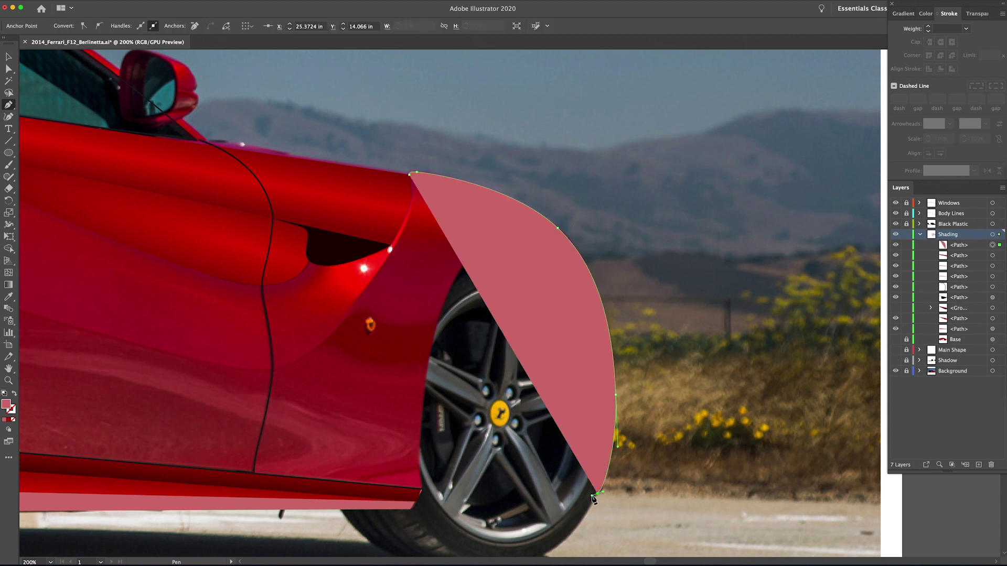
pyautogui.click(14, 394)
pyautogui.hscroll(-1, 575, 267)
pyautogui.moveTo(575, 256); pyautogui.dragTo(506, 168)
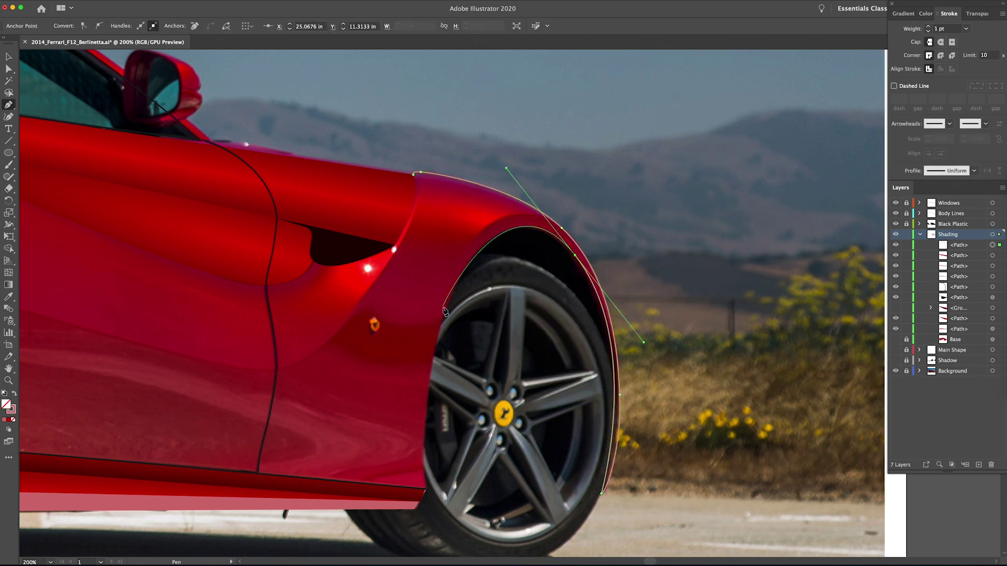
pyautogui.moveTo(436, 341); pyautogui.dragTo(428, 397)
pyautogui.press('super+z')
pyautogui.press('super+z')
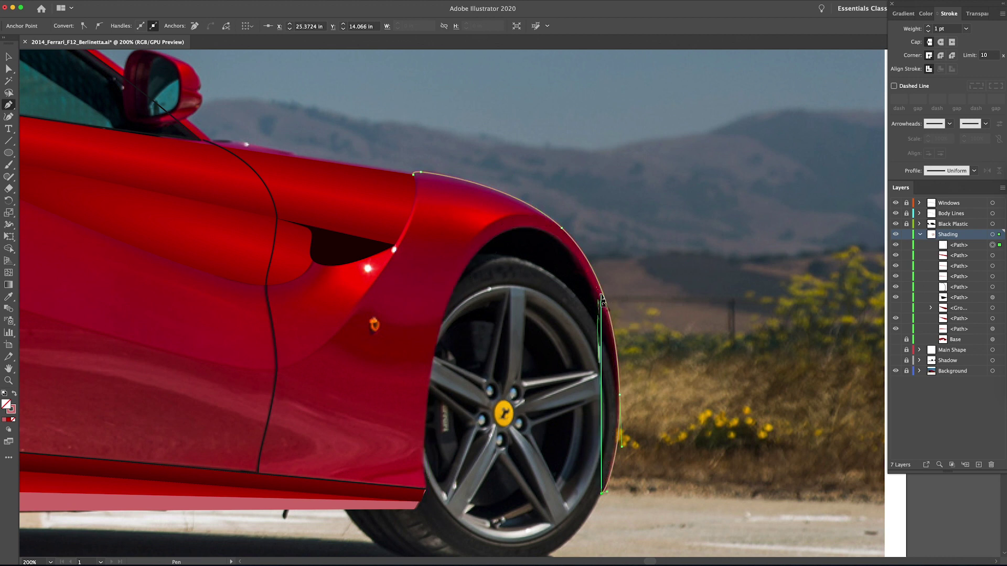
pyautogui.moveTo(599, 306); pyautogui.dragTo(569, 205)
pyautogui.moveTo(479, 249); pyautogui.dragTo(463, 263)
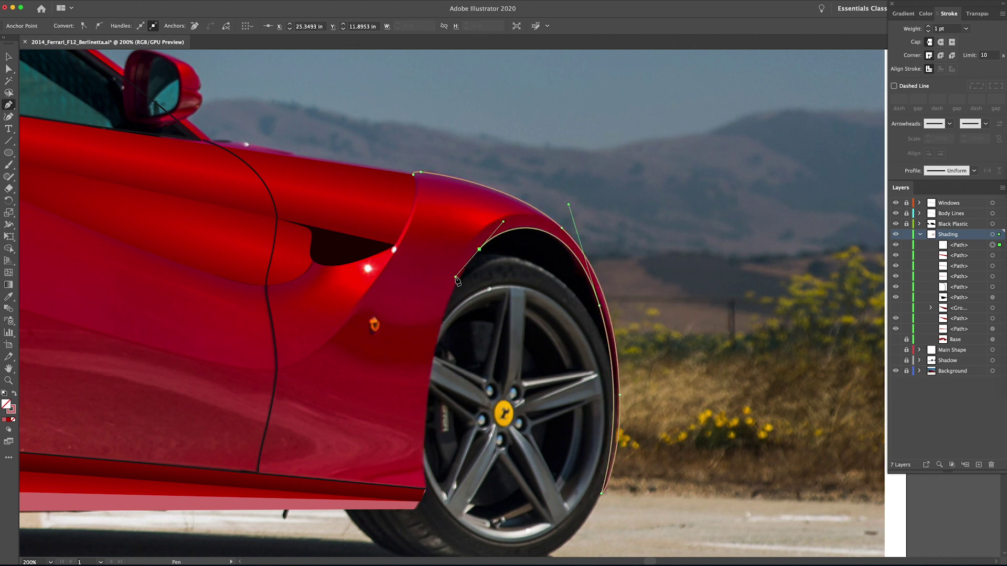
pyautogui.press('super+z')
pyautogui.press('super+z')
# Step: Continue the fender path around the front wheel arch and down its rear side towards the sill
pyautogui.moveTo(612, 356); pyautogui.dragTo(598, 282)
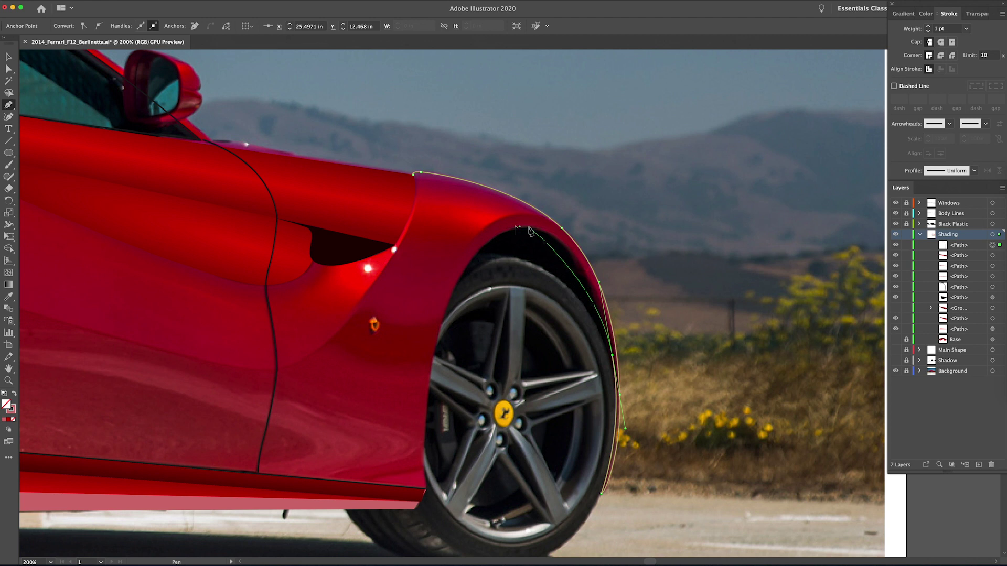
pyautogui.moveTo(528, 227); pyautogui.dragTo(479, 219)
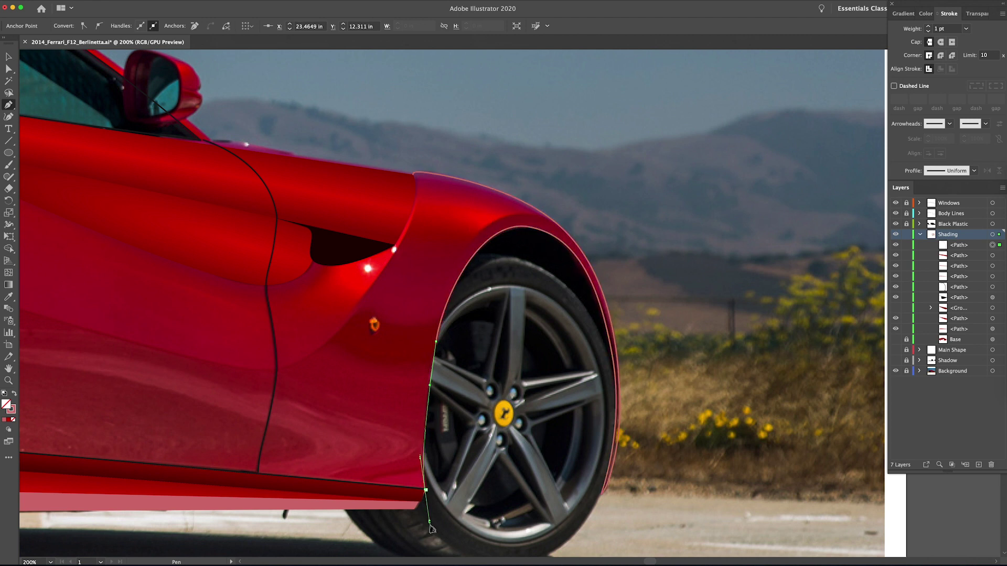
pyautogui.moveTo(440, 324); pyautogui.dragTo(431, 362)
pyautogui.scroll(-1, 431, 367)
pyautogui.moveTo(422, 452); pyautogui.dragTo(422, 468)
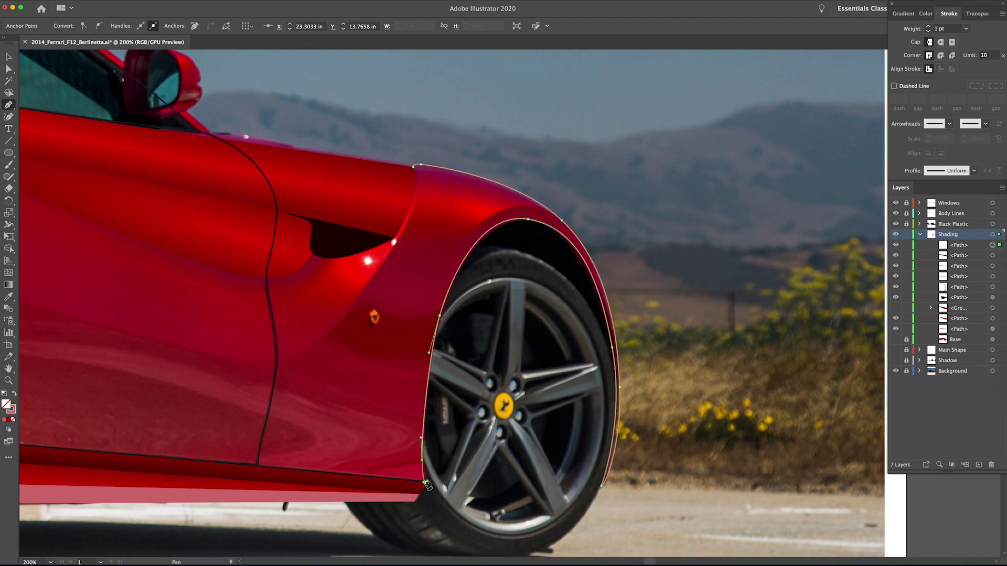
# Step: Continue the fender path back along the sill to the front door line and up that line to the fender crease
pyautogui.click(424, 482)
pyautogui.click(258, 465)
pyautogui.keyDown('super'); pyautogui.click(278, 368); pyautogui.keyUp('super')
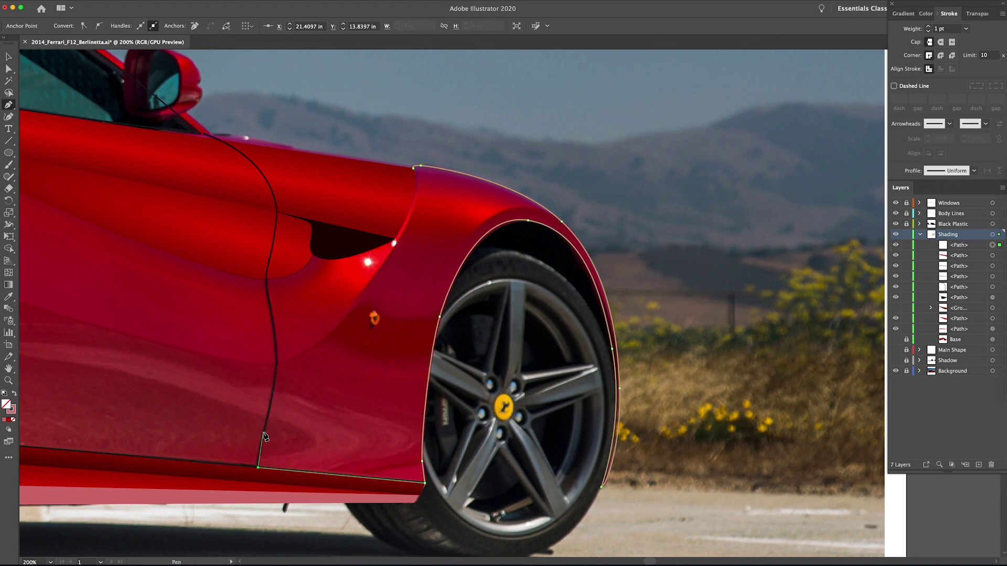
pyautogui.moveTo(277, 363); pyautogui.dragTo(281, 337)
pyautogui.click(277, 363)
pyautogui.moveTo(353, 308); pyautogui.dragTo(395, 255)
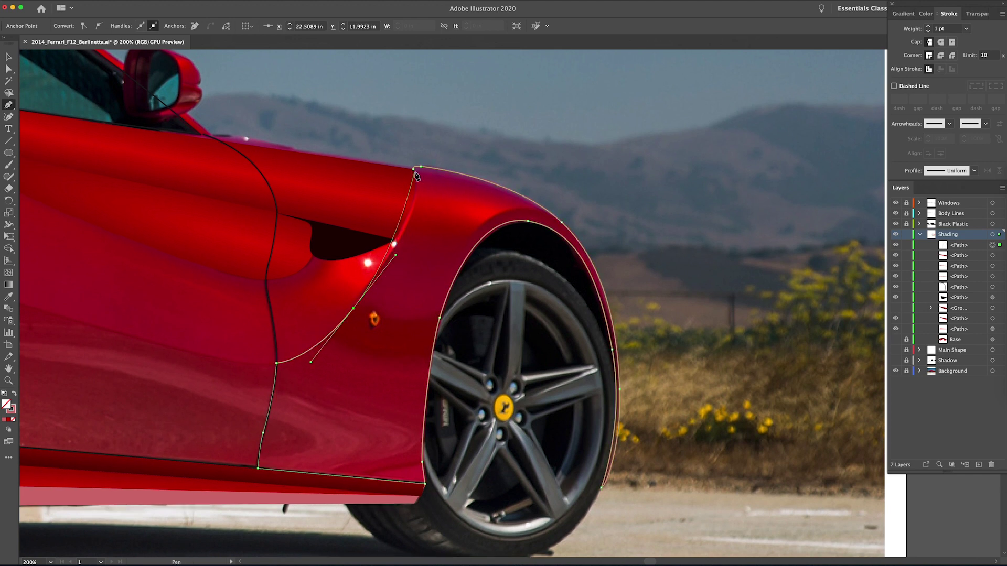
pyautogui.moveTo(413, 168); pyautogui.dragTo(402, 134)
pyautogui.scroll(1, 403, 135)
pyautogui.press('super+z')
pyautogui.press('super+z')
pyautogui.moveTo(335, 330); pyautogui.dragTo(372, 296)
pyautogui.moveTo(416, 209); pyautogui.dragTo(421, 189)
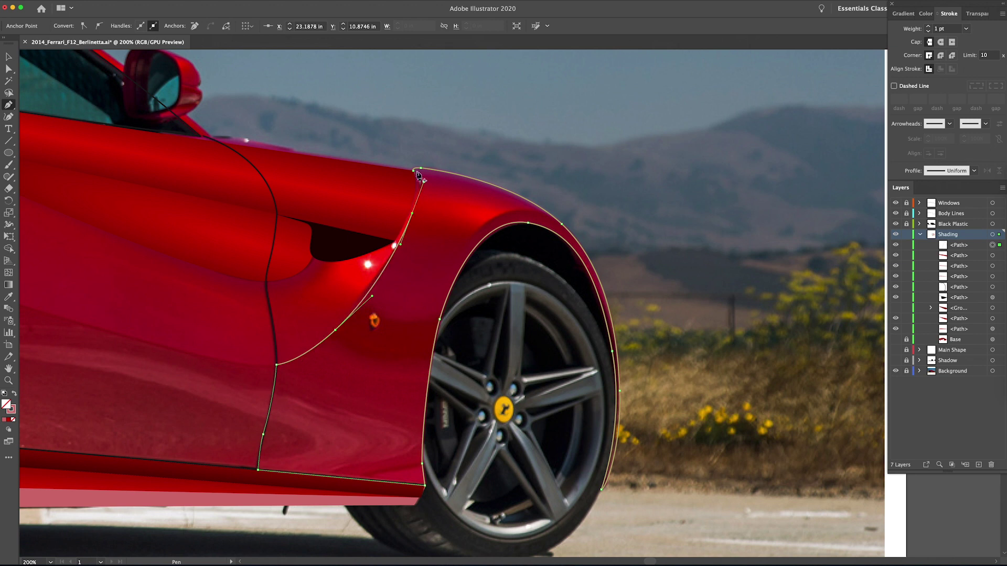
pyautogui.press('super+z')
pyautogui.press('super+z')
# Step: Close the fender shape along the crease up to the fender top and fill it with the upper body panel's red gradient
pyautogui.moveTo(368, 291); pyautogui.dragTo(413, 217)
pyautogui.press('super+z')
pyautogui.moveTo(384, 271); pyautogui.dragTo(429, 277)
pyautogui.click(414, 171)
pyautogui.click(390, 226)
# Step: Try running the fender shape's gradient from above its top down past the sill
pyautogui.press('g')
pyautogui.moveTo(493, 116)
pyautogui.mouseDown()
pyautogui.moveTo(411, 463)
pyautogui.moveTo(385, 514)
pyautogui.mouseUp()
pyautogui.press('v')
pyautogui.moveTo(341, 420); pyautogui.dragTo(476, 420)
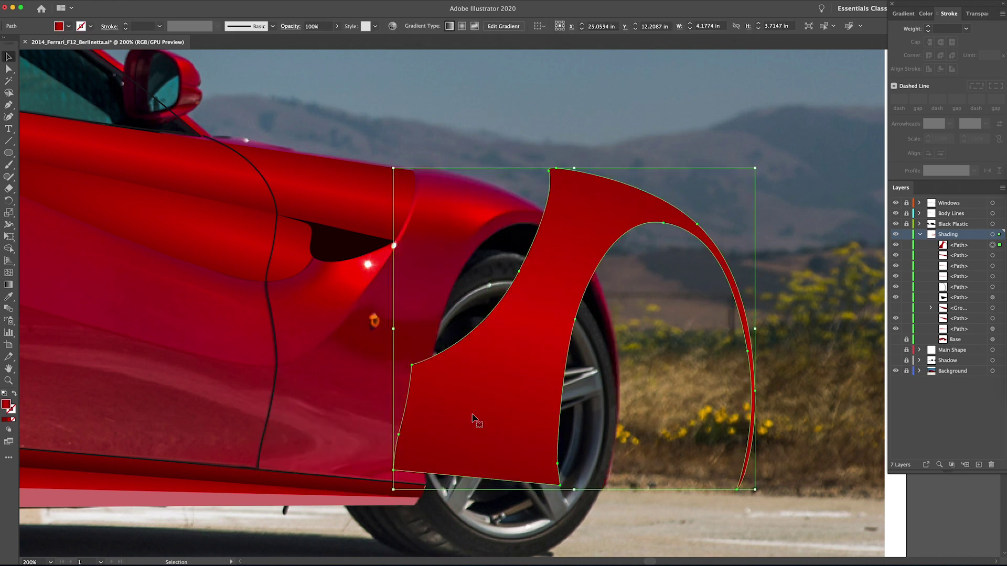
pyautogui.press('super+z')
# Step: Run the fender shape's gradient from just above the fender into the upper part of the wheel arch and deselect it
pyautogui.press('i')
pyautogui.press('g')
pyautogui.moveTo(470, 180); pyautogui.dragTo(450, 262)
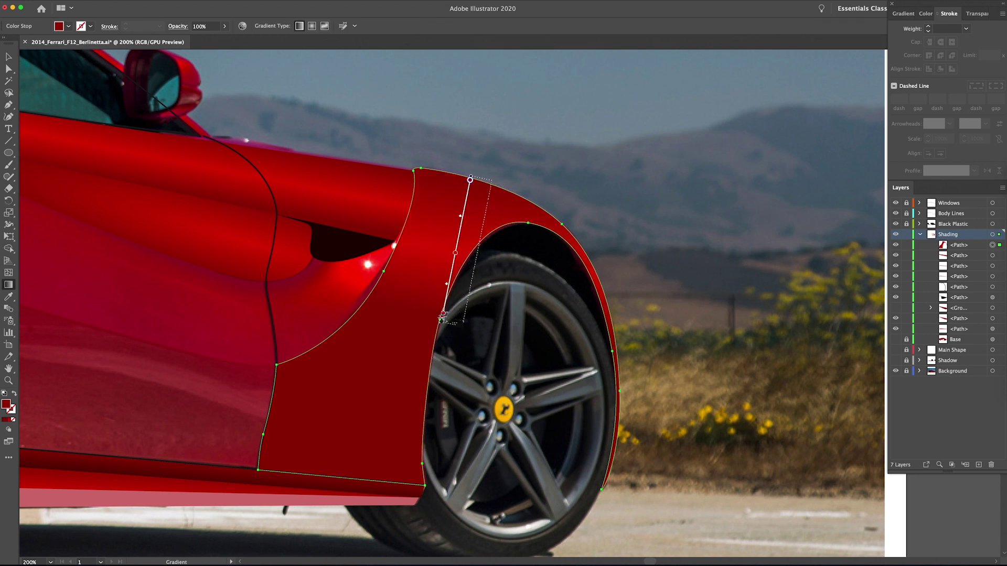
pyautogui.moveTo(490, 141)
pyautogui.mouseDown()
pyautogui.moveTo(461, 224)
pyautogui.moveTo(454, 293)
pyautogui.mouseUp()
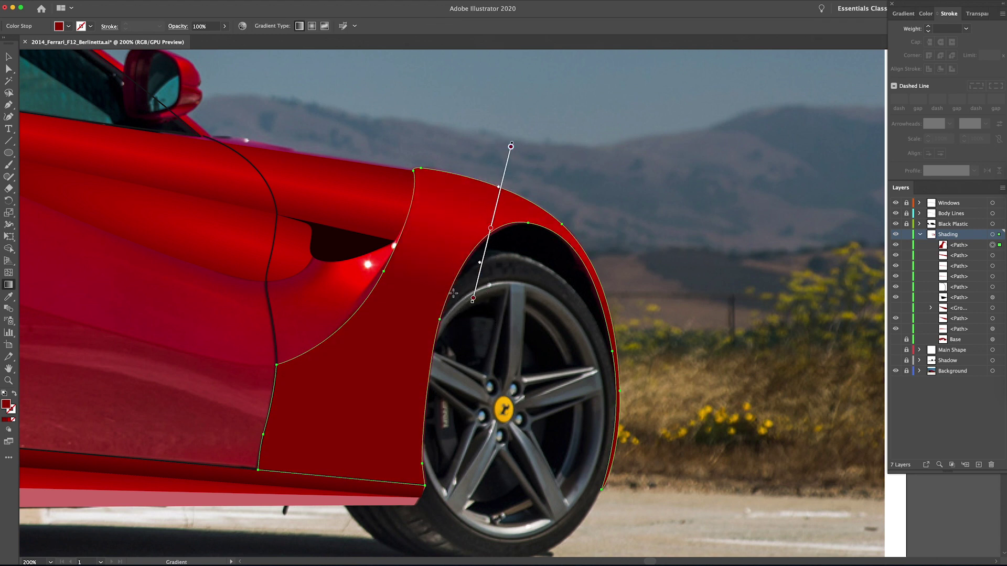
pyautogui.press('v')
pyautogui.click(769, 304)
# Step: Compare the artwork with the reference photo by toggling the visibility of the Background layer, the Base shape and the new fender shape
pyautogui.press('super+0')
pyautogui.click(896, 371)
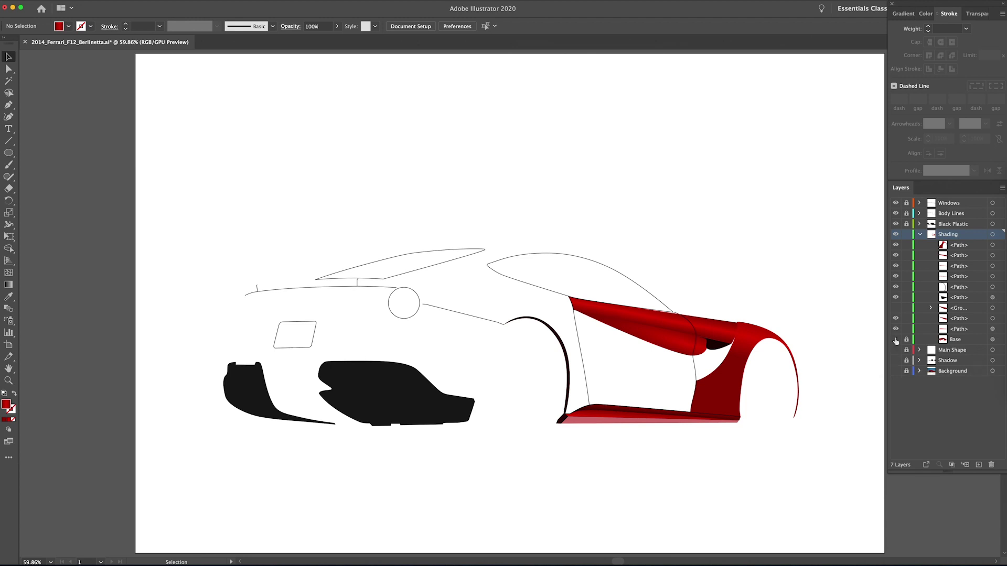
pyautogui.click(896, 340)
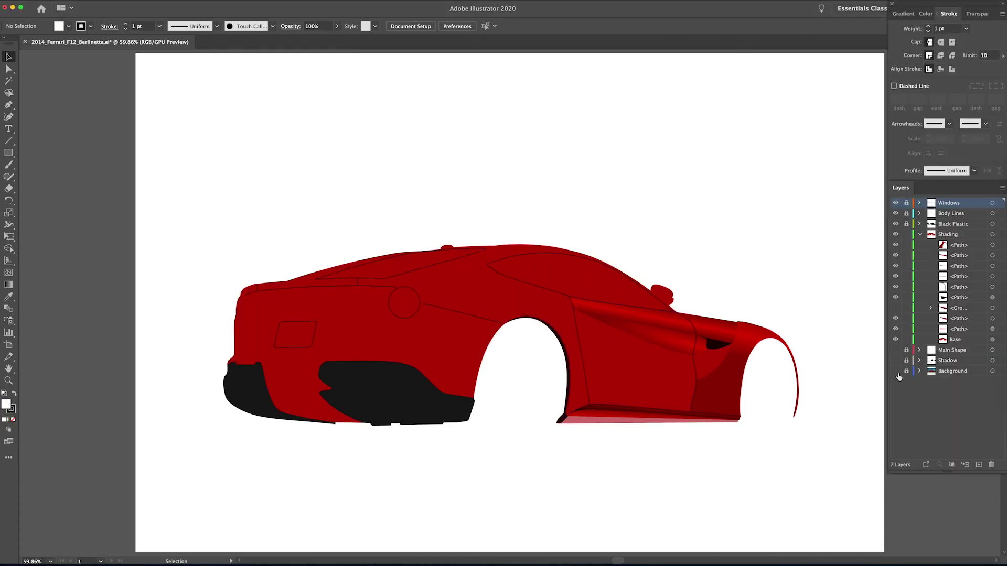
pyautogui.click(895, 371)
pyautogui.click(895, 339)
pyautogui.click(896, 244)
pyautogui.click(895, 245)
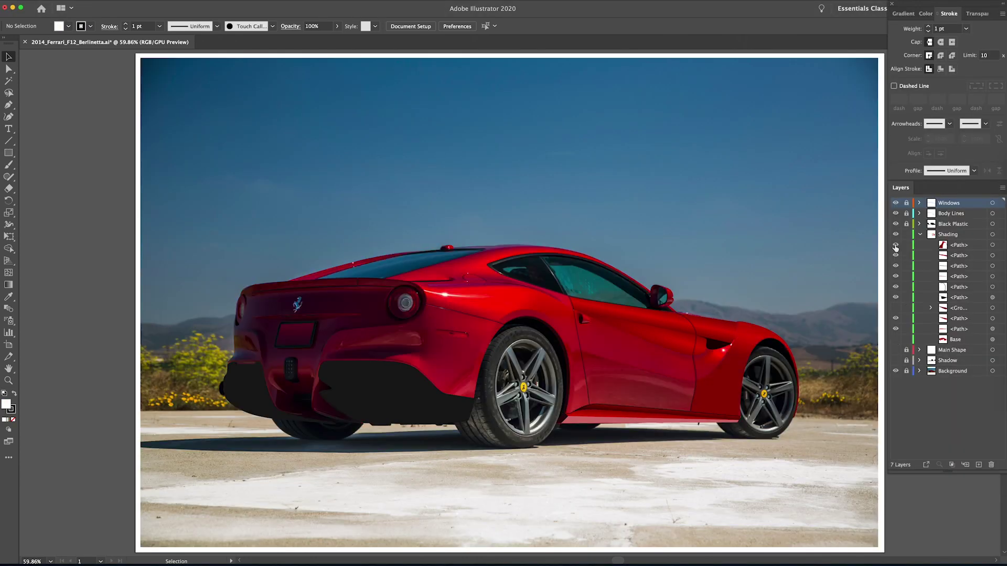
# Step: Start a lower door panel path with the Pen tool, down the front door line and back along the sill, without fill
pyautogui.press('z')
pyautogui.click(583, 339)
pyautogui.click(583, 340)
pyautogui.click(583, 340)
pyautogui.moveTo(501, 263); pyautogui.dragTo(568, 325)
pyautogui.click(569, 325)
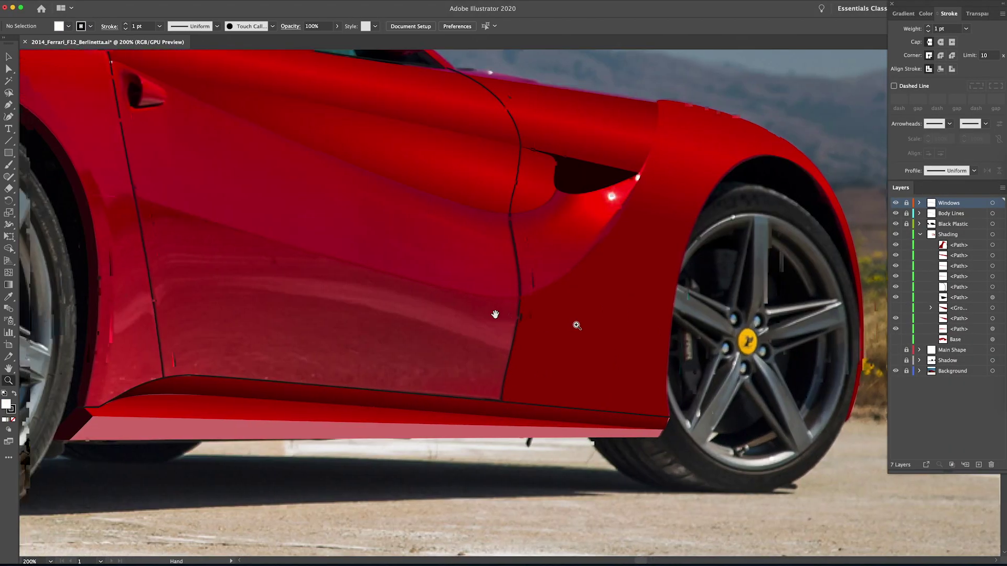
pyautogui.moveTo(495, 314); pyautogui.dragTo(664, 331)
pyautogui.press('p')
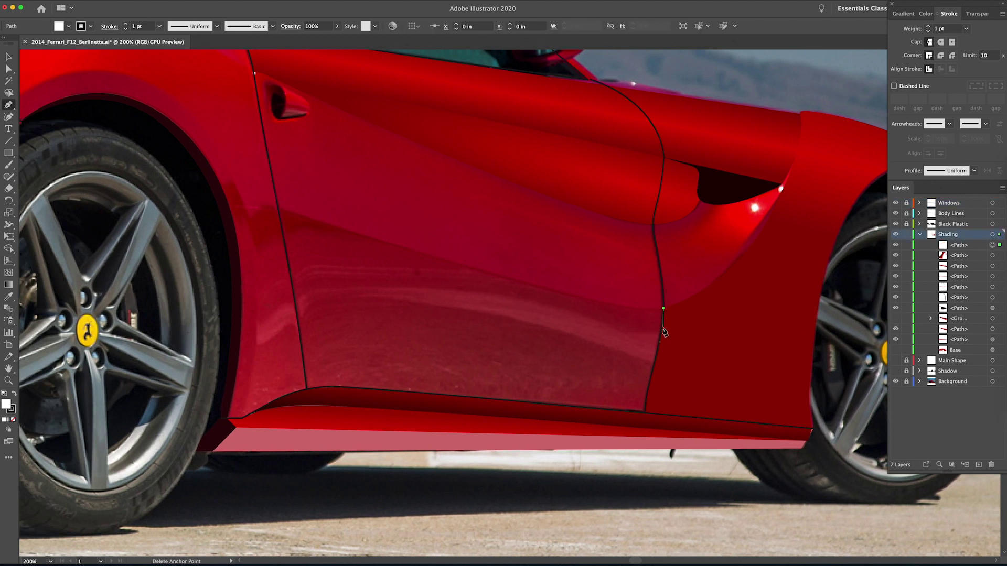
pyautogui.moveTo(644, 413); pyautogui.dragTo(490, 400)
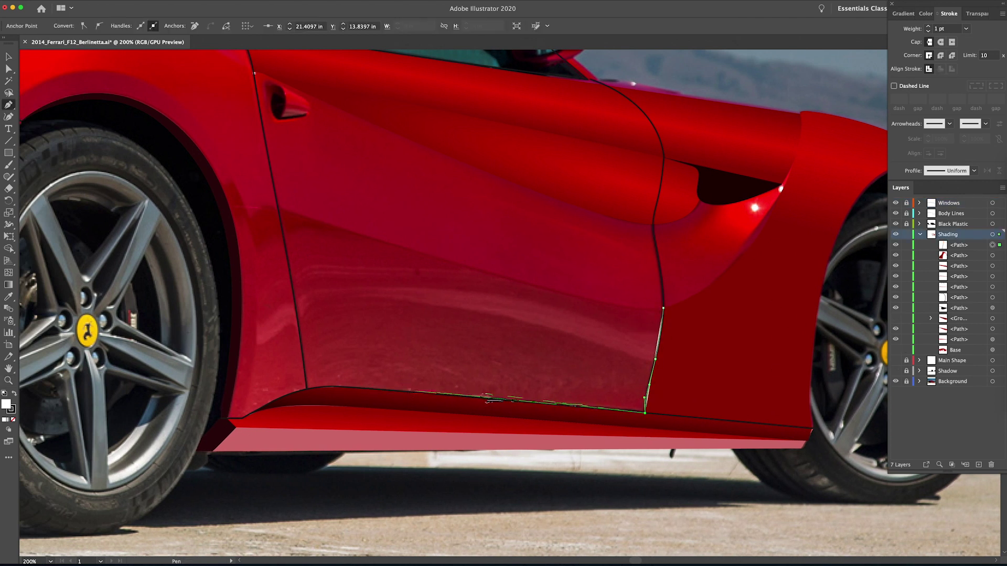
pyautogui.click(306, 388)
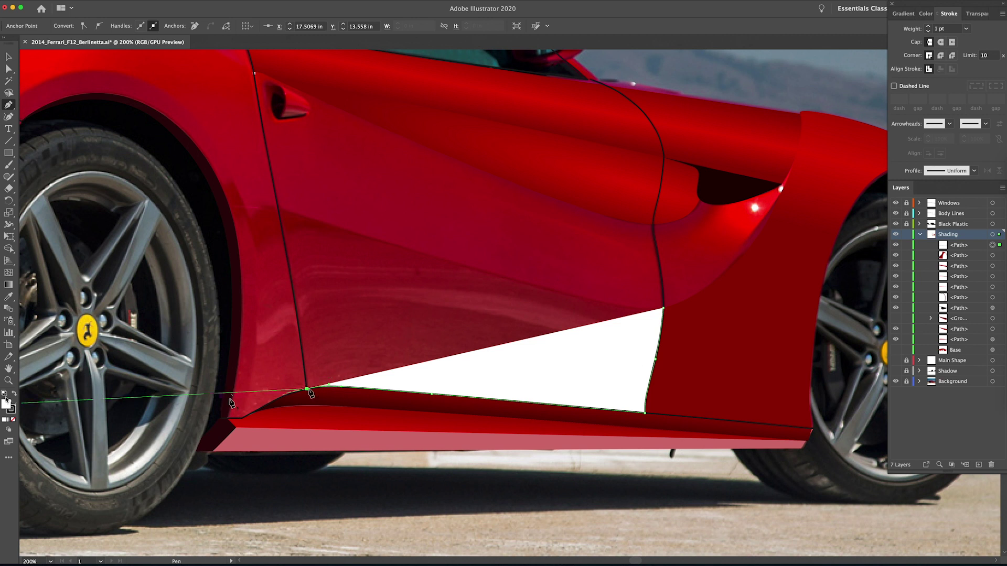
pyautogui.click(14, 394)
pyautogui.click(303, 350)
pyautogui.click(296, 312)
pyautogui.click(290, 273)
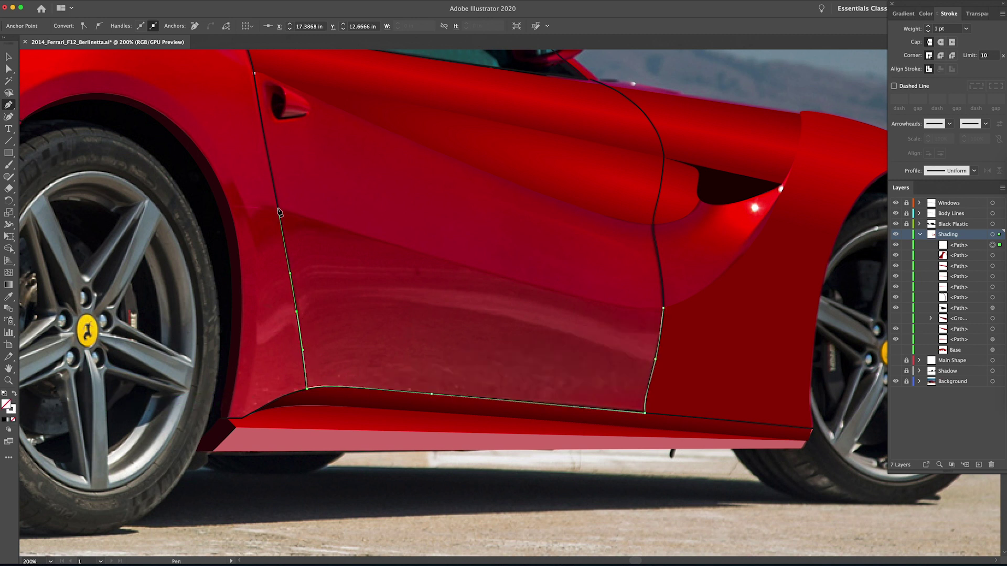
pyautogui.press('super+z')
pyautogui.press('super+z')
pyautogui.press('super+z')
pyautogui.press('super+z')
pyautogui.press('super+z')
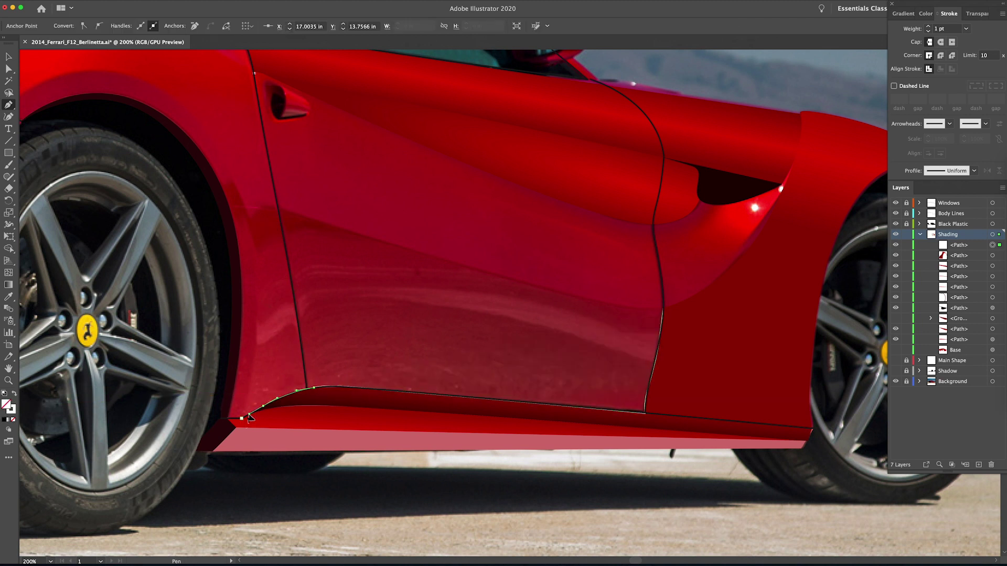
# Step: Continue the lower panel path up the rear wheel arch and close it forward along the lower door crease
pyautogui.moveTo(242, 307); pyautogui.dragTo(241, 245)
pyautogui.click(229, 205)
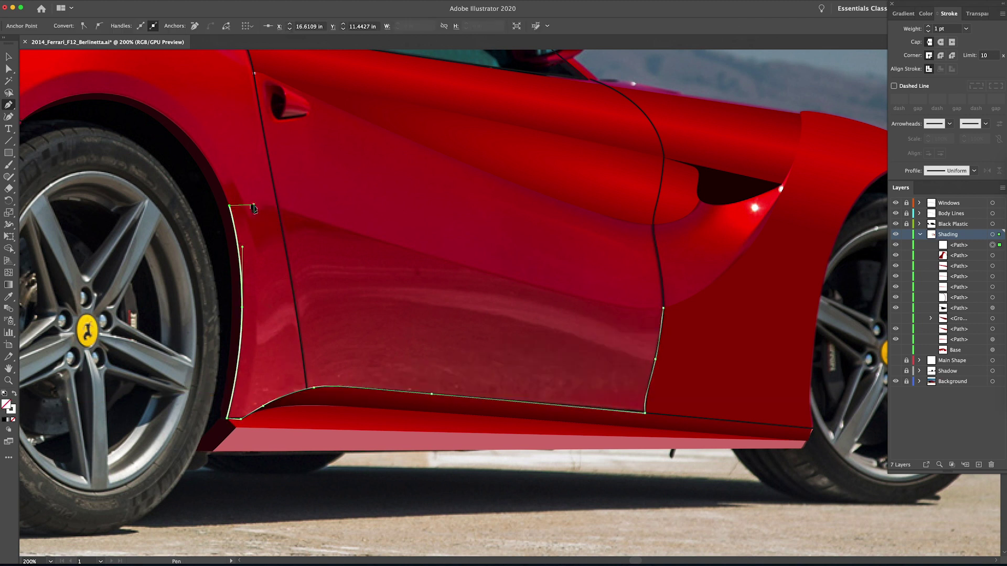
pyautogui.moveTo(250, 204); pyautogui.dragTo(316, 221)
pyautogui.moveTo(543, 288); pyautogui.dragTo(616, 306)
pyautogui.moveTo(663, 308); pyautogui.dragTo(696, 306)
# Step: Fill the lower door panel with the upper door shading's gradient and run it from the crease down past the sill
pyautogui.click(9, 297)
pyautogui.click(446, 134)
pyautogui.click(8, 285)
pyautogui.moveTo(449, 234); pyautogui.dragTo(406, 519)
pyautogui.press('a')
pyautogui.moveTo(584, 262); pyautogui.dragTo(548, 341)
pyautogui.press('v')
pyautogui.click(547, 342)
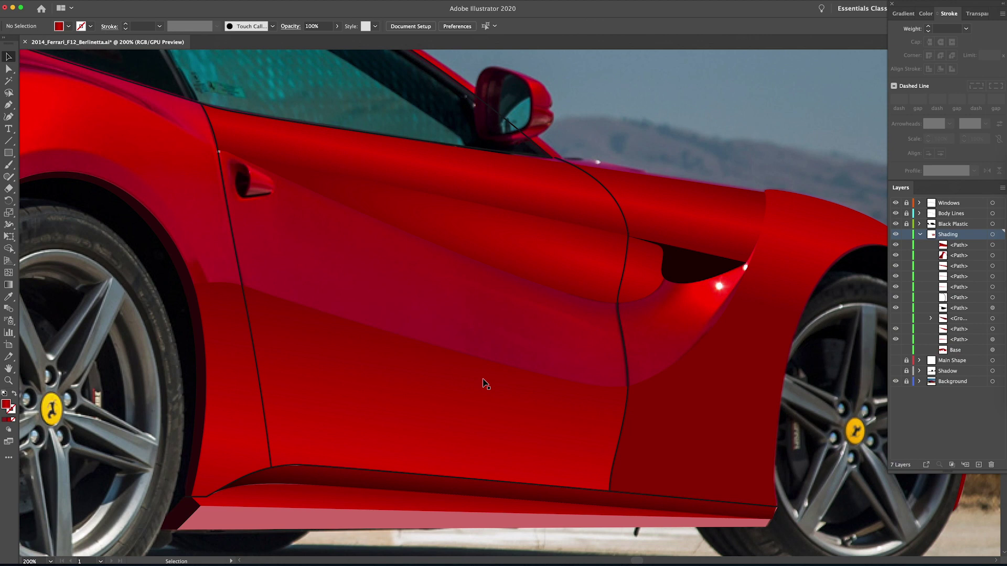
# Step: Rerun the lower door panel's gradient from the upper door to just above the sill and deselect the panel
pyautogui.click(471, 373)
pyautogui.press('g')
pyautogui.moveTo(477, 166)
pyautogui.mouseDown()
pyautogui.moveTo(418, 411)
pyautogui.moveTo(418, 479)
pyautogui.moveTo(431, 452)
pyautogui.mouseUp()
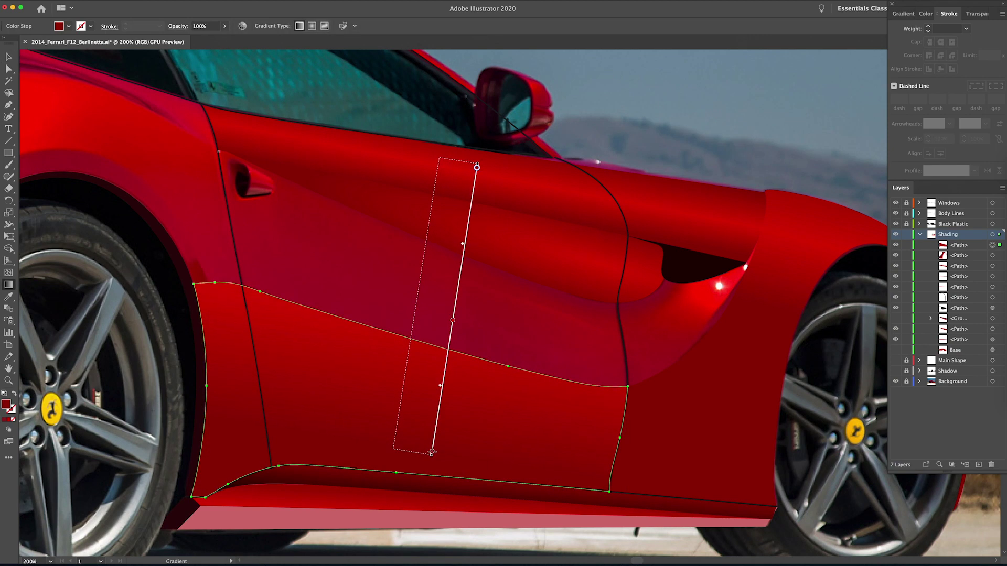
pyautogui.press('v')
pyautogui.click(516, 334)
# Step: Start a middle door panel path with the Pen tool from the rear door line along the upper crease to the front door line
pyautogui.moveTo(519, 335); pyautogui.dragTo(452, 377)
pyautogui.moveTo(314, 332)
pyautogui.mouseDown()
pyautogui.moveTo(602, 403)
pyautogui.moveTo(561, 382)
pyautogui.moveTo(410, 352)
pyautogui.mouseUp()
pyautogui.press('p')
pyautogui.click(256, 217)
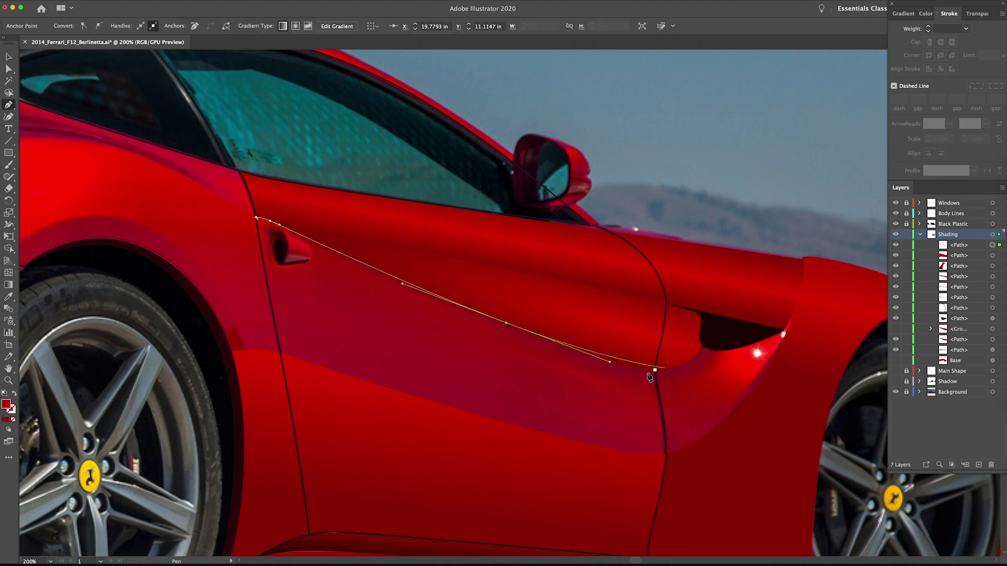
pyautogui.moveTo(655, 370); pyautogui.dragTo(690, 372)
# Step: Continue the middle panel path under the fender vent to a corner beyond its front tip and back down the fender crease
pyautogui.click(701, 344)
pyautogui.moveTo(782, 334)
pyautogui.mouseDown()
pyautogui.moveTo(809, 274)
pyautogui.moveTo(800, 321)
pyautogui.mouseUp()
pyautogui.press('super+z')
pyautogui.press('super+z')
pyautogui.moveTo(750, 346); pyautogui.dragTo(775, 337)
pyautogui.moveTo(796, 306); pyautogui.dragTo(803, 287)
pyautogui.click(796, 306)
pyautogui.moveTo(759, 383); pyautogui.dragTo(732, 417)
pyautogui.moveTo(665, 453); pyautogui.dragTo(616, 469)
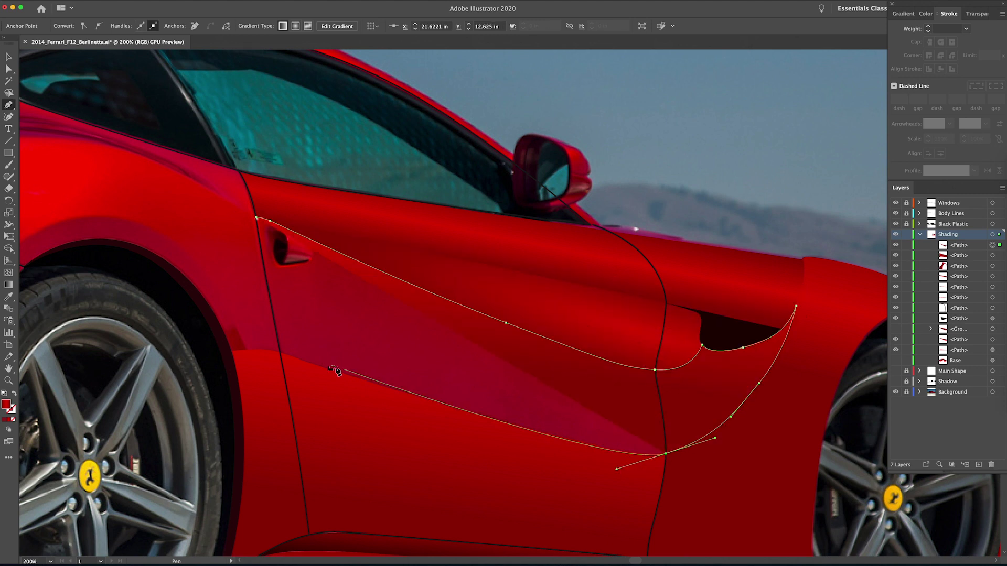
pyautogui.click(280, 355)
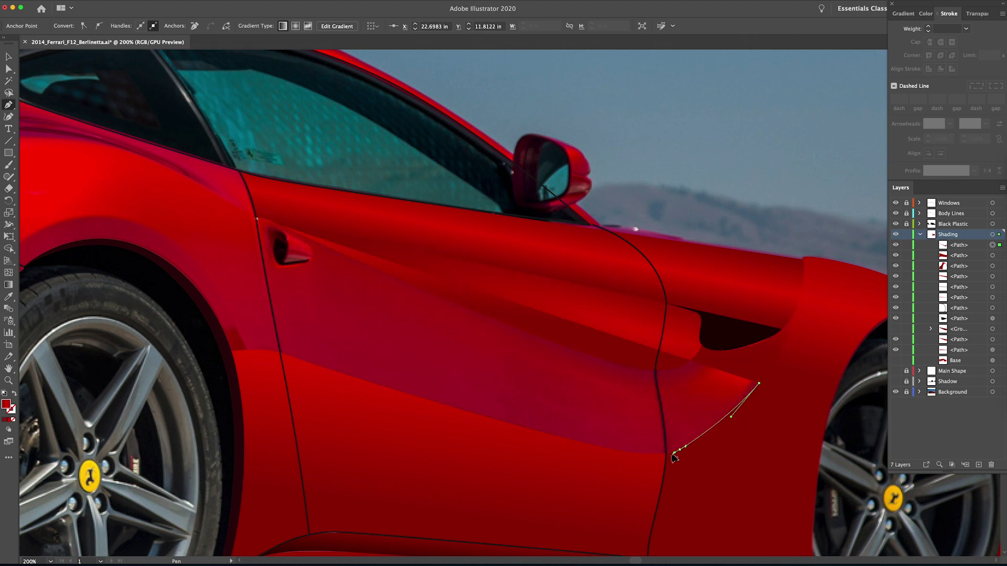
pyautogui.moveTo(673, 456); pyautogui.dragTo(647, 461)
pyautogui.moveTo(477, 414); pyautogui.dragTo(382, 385)
pyautogui.click(280, 355)
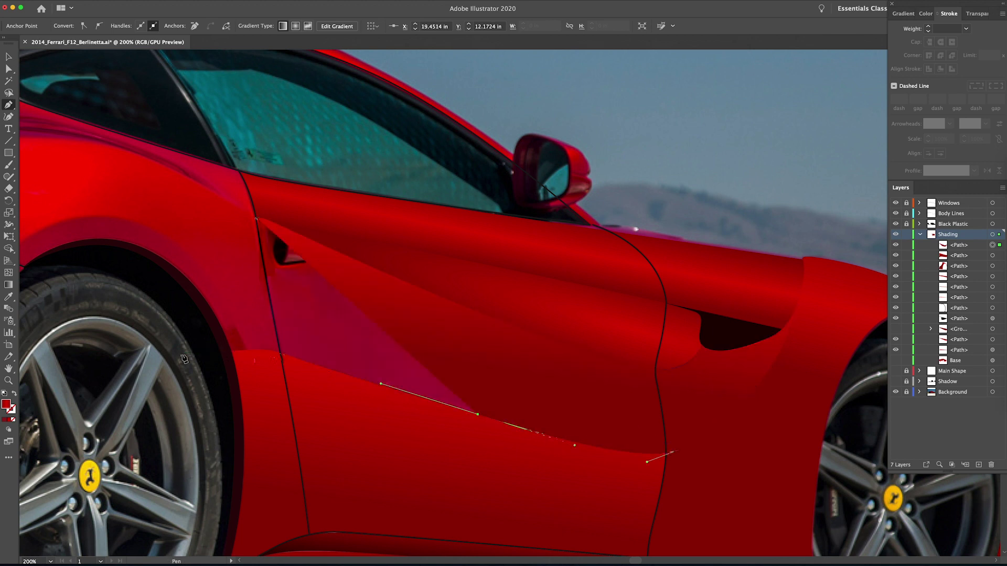
pyautogui.press('super+z')
pyautogui.press('super+z')
pyautogui.press('super+z')
# Step: Trace the middle door panel's lower edge back to the rear door line and close the path at its upper corner
pyautogui.moveTo(663, 455); pyautogui.dragTo(630, 462)
pyautogui.press('super+z')
pyautogui.moveTo(403, 393); pyautogui.dragTo(363, 380)
pyautogui.click(280, 353)
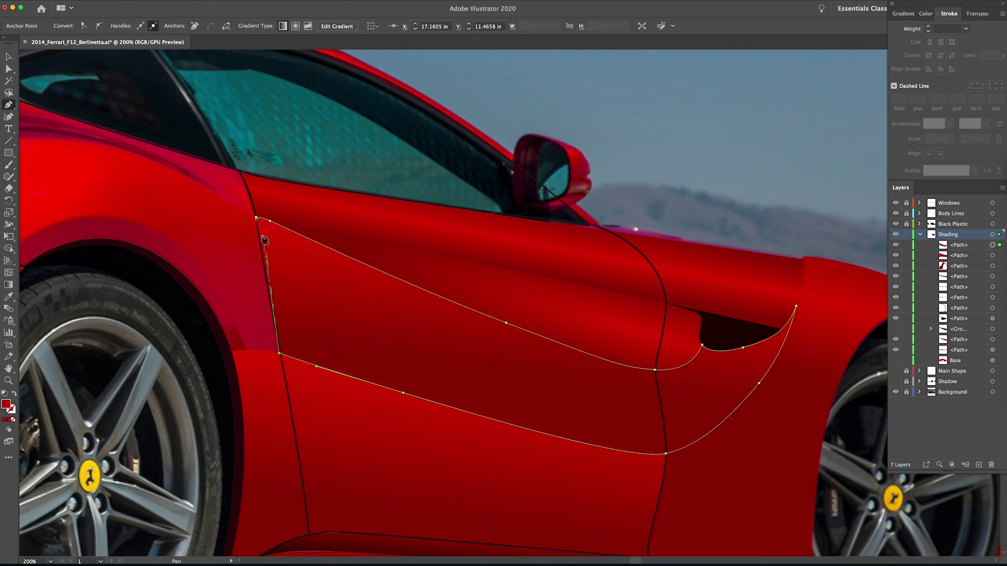
pyautogui.click(257, 217)
# Step: Run the middle door panel's gradient from its upper crease down past the lower crease
pyautogui.press('g')
pyautogui.moveTo(558, 337); pyautogui.dragTo(526, 517)
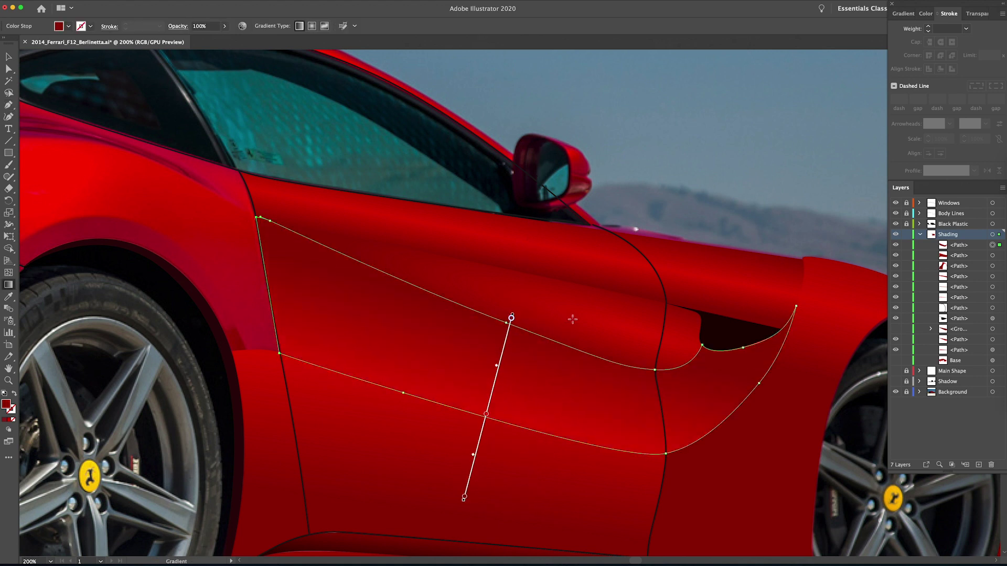
pyautogui.press('v')
# Step: Hide the Background layer and show the Shadow layer to check the whole car on the artboard
pyautogui.click(895, 245)
pyautogui.press('z')
pyautogui.keyDown('alt'); pyautogui.click(488, 252); pyautogui.keyUp('alt')
pyautogui.click(895, 392)
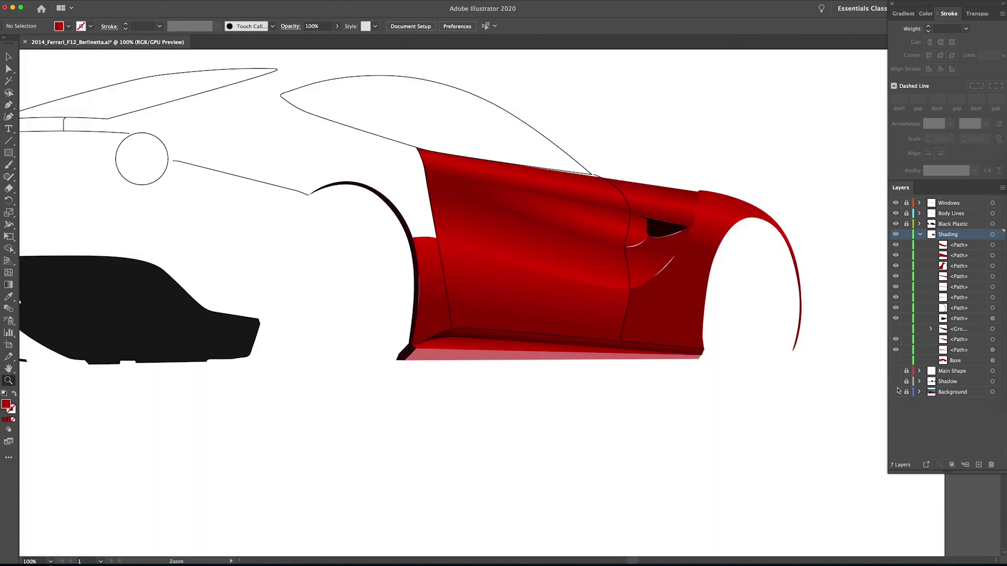
pyautogui.click(895, 382)
pyautogui.hotkey('ctrl', '0')
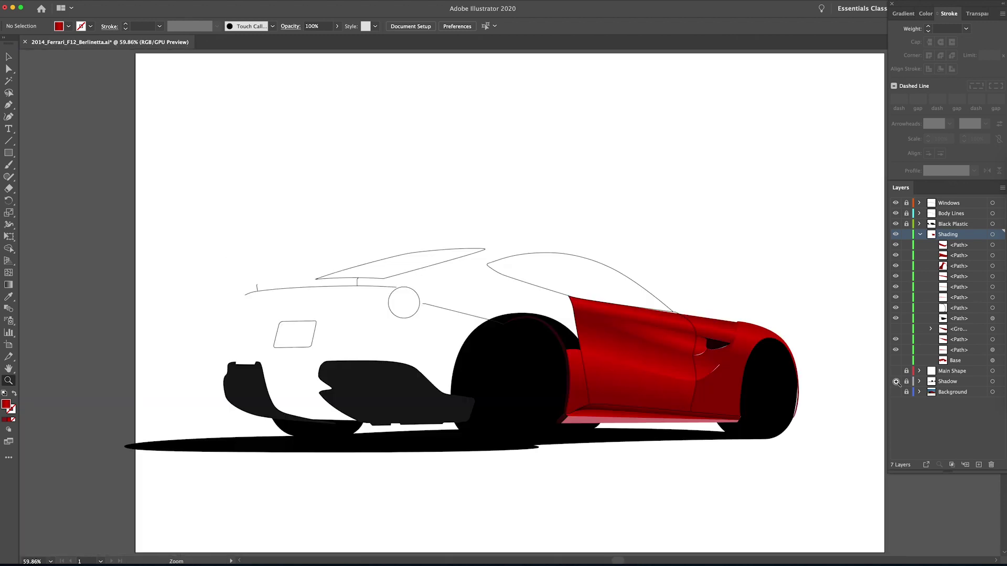
# Step: Move the middle door panel's corner anchor beneath the fender vent upward to cover the white gap
pyautogui.click(677, 366)
pyautogui.click(529, 304)
pyautogui.click(538, 314)
pyautogui.click(544, 337)
pyautogui.scroll(3, 544, 337)
pyautogui.press('a')
pyautogui.click(561, 395)
pyautogui.click(416, 394)
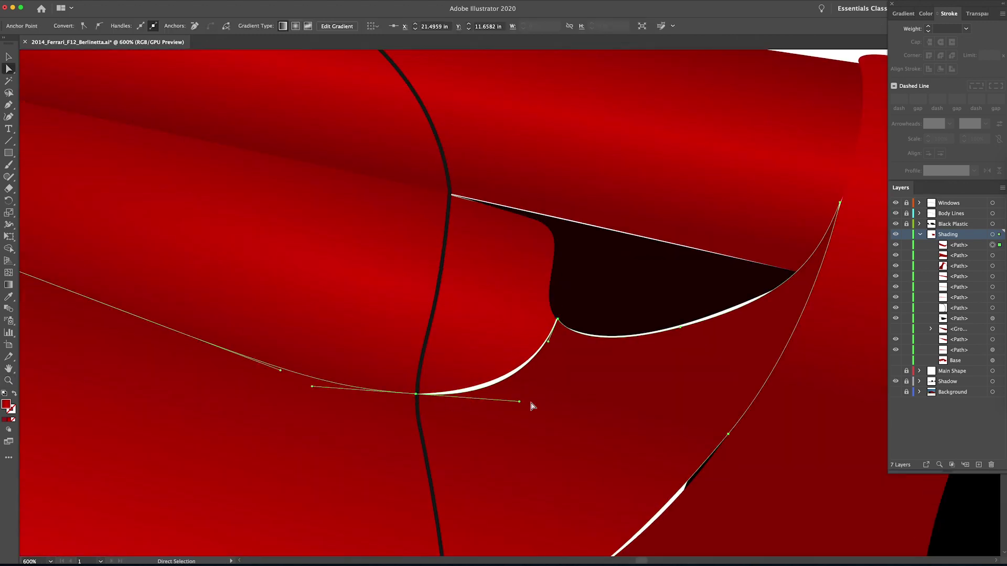
pyautogui.click(557, 296)
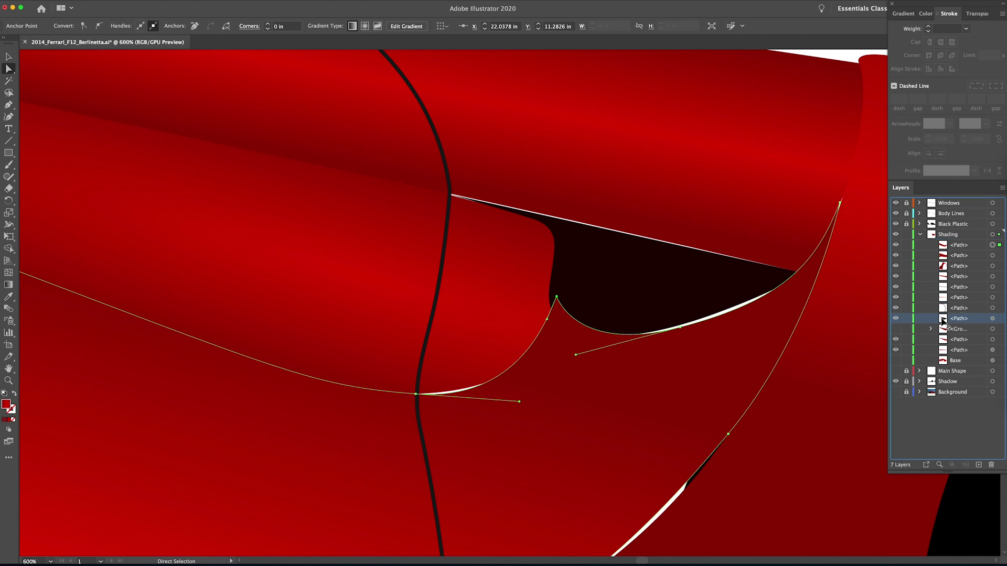
# Step: Bring the vent shape to the top of the Shading layer and adjust the middle panel's anchor on the front door line
pyautogui.click(896, 257)
pyautogui.click(416, 393)
pyautogui.moveTo(519, 402); pyautogui.dragTo(519, 398)
pyautogui.moveTo(416, 394); pyautogui.dragTo(418, 389)
pyautogui.moveTo(747, 306); pyautogui.dragTo(744, 301)
# Step: Extend the black vent shape's rear and front tips to cover the gap along its upper edge
pyautogui.click(629, 271)
pyautogui.moveTo(451, 194); pyautogui.dragTo(449, 190)
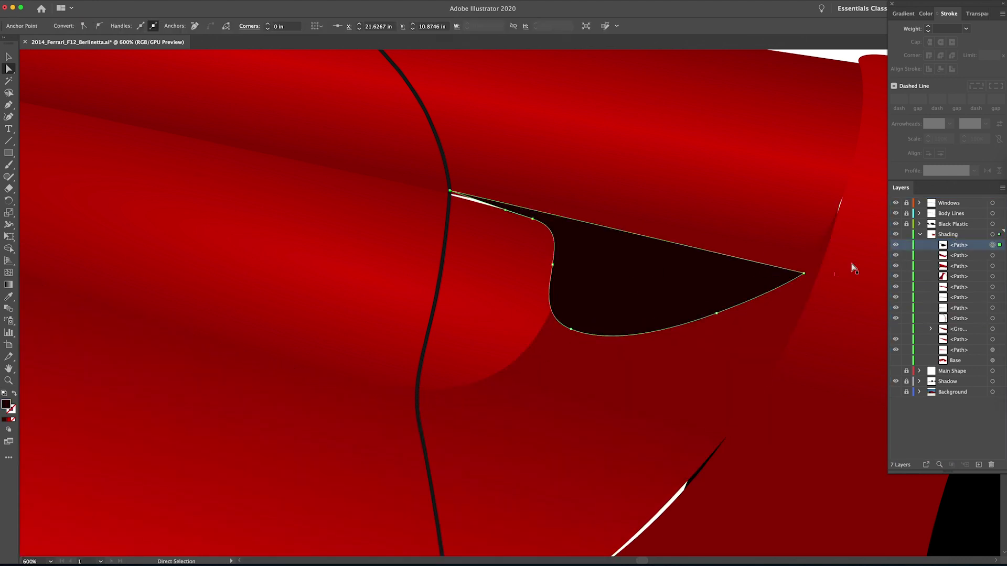
pyautogui.moveTo(803, 273); pyautogui.dragTo(811, 272)
pyautogui.click(533, 222)
pyautogui.moveTo(560, 229); pyautogui.dragTo(561, 232)
# Step: Add an anchor near the vent's rear tip and shift the tip down over the remaining white sliver
pyautogui.press('=')
pyautogui.click(464, 197)
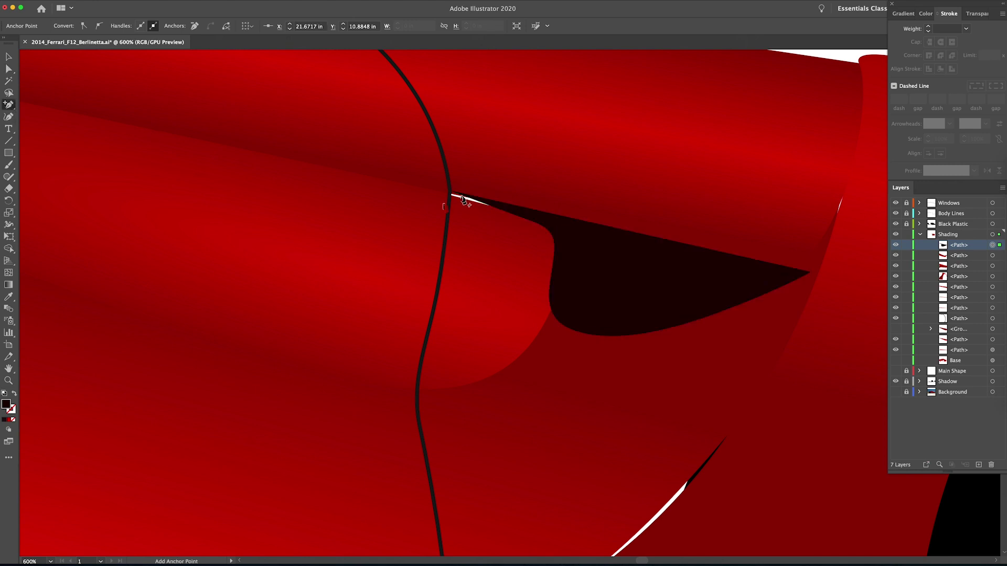
pyautogui.press('a')
pyautogui.click(433, 209)
pyautogui.press('z')
pyautogui.moveTo(467, 198); pyautogui.dragTo(675, 339)
pyautogui.press('v')
pyautogui.click(797, 317)
pyautogui.press('a')
pyautogui.click(401, 169)
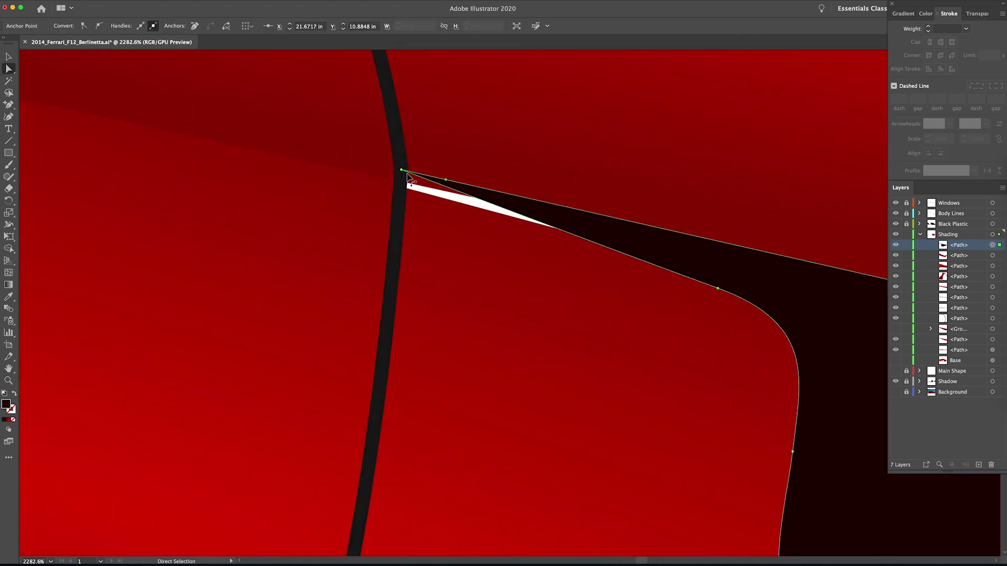
pyautogui.moveTo(402, 169)
pyautogui.mouseDown()
pyautogui.moveTo(399, 191)
pyautogui.moveTo(401, 178)
pyautogui.mouseUp()
# Step: Reshape the middle door panel's lower front curve to close the gap against the front fender
pyautogui.press('z')
pyautogui.keyDown('alt'); pyautogui.click(654, 346); pyautogui.keyUp('alt')
pyautogui.keyDown('alt'); pyautogui.click(655, 345); pyautogui.keyUp('alt')
pyautogui.keyDown('alt'); pyautogui.click(655, 346); pyautogui.keyUp('alt')
pyautogui.keyDown('alt'); pyautogui.click(655, 345); pyautogui.keyUp('alt')
pyautogui.press('v')
pyautogui.click(548, 296)
pyautogui.press('a')
pyautogui.moveTo(587, 298); pyautogui.dragTo(592, 301)
pyautogui.moveTo(501, 388); pyautogui.dragTo(507, 386)
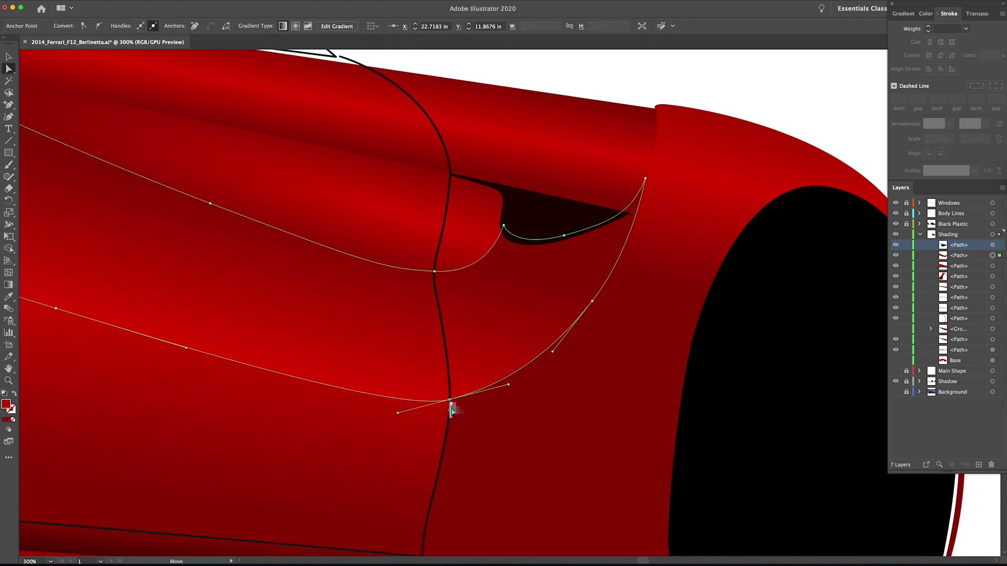
pyautogui.click(437, 419)
# Step: Move the middle door panel's front tip up along the front fender's rear edge
pyautogui.press('z')
pyautogui.moveTo(619, 212); pyautogui.dragTo(674, 267)
pyautogui.press('a')
pyautogui.moveTo(668, 153); pyautogui.dragTo(675, 136)
pyautogui.click(685, 247)
pyautogui.press('z')
pyautogui.keyDown('alt'); pyautogui.click(685, 251); pyautogui.keyUp('alt')
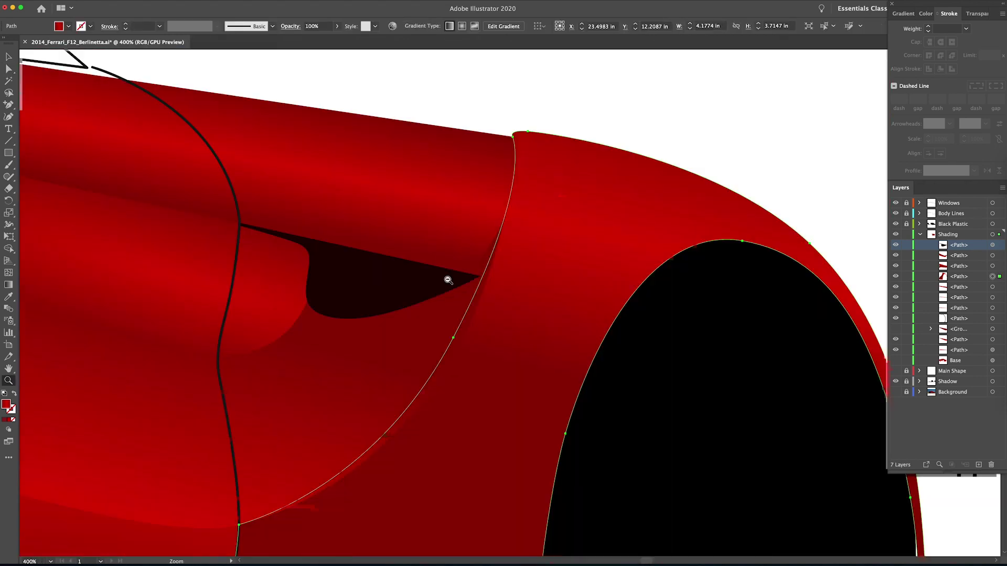
# Step: Show the Base shape to review the shaded door and fender on the whole car
pyautogui.press('super+0')
pyautogui.press('v')
pyautogui.click(818, 356)
pyautogui.click(896, 360)
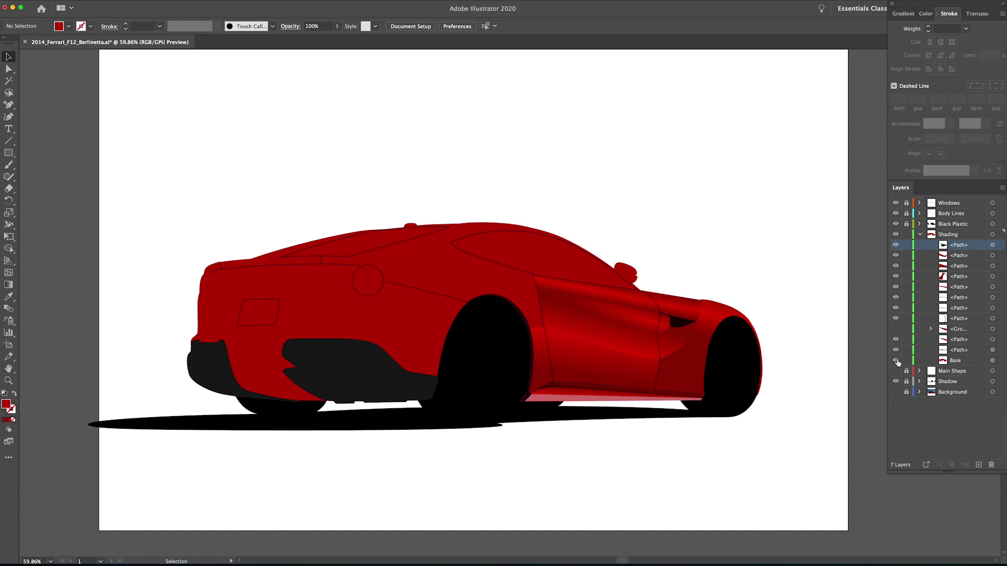
pyautogui.click(896, 361)
pyautogui.click(896, 361)
# Step: Show the Background photo and hide the Base shape and the Shadow layer
pyautogui.click(896, 392)
pyautogui.click(895, 360)
pyautogui.click(895, 381)
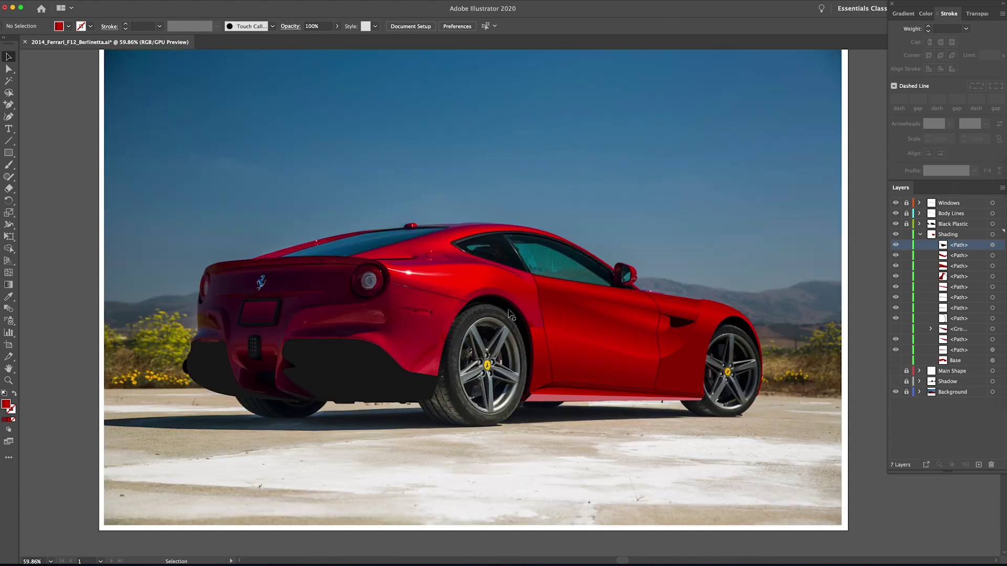
pyautogui.press('z')
pyautogui.moveTo(501, 293); pyautogui.dragTo(553, 365)
pyautogui.moveTo(554, 364); pyautogui.dragTo(583, 346)
pyautogui.moveTo(127, 188); pyautogui.dragTo(243, 238)
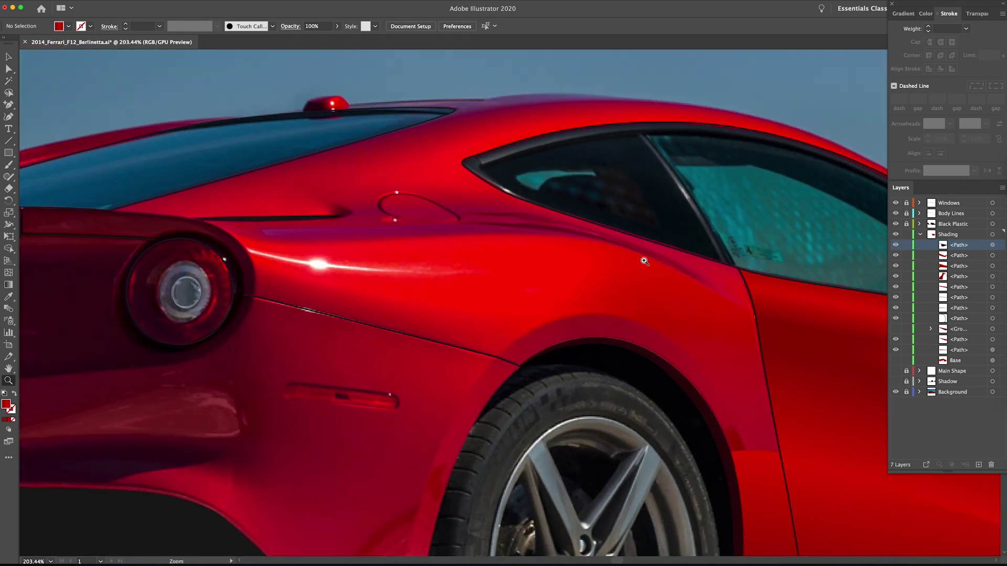
pyautogui.click(209, 225)
pyautogui.moveTo(321, 241); pyautogui.dragTo(399, 239)
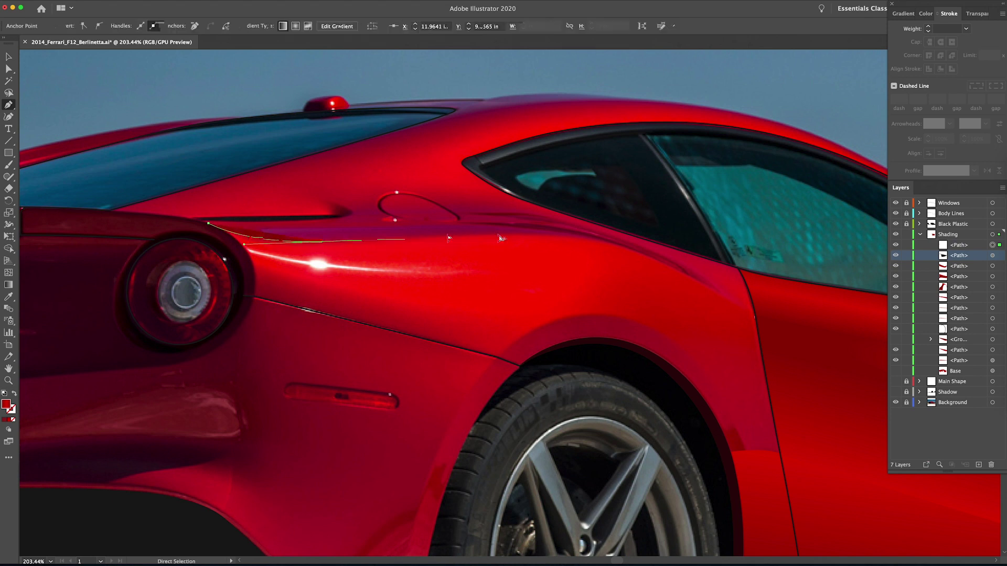
pyautogui.press('super+z')
pyautogui.press('super+z')
# Step: Draw the rear fender's upper edge with the Pen tool from the taillight along the shoulder crease to the rear door line
pyautogui.click(227, 231)
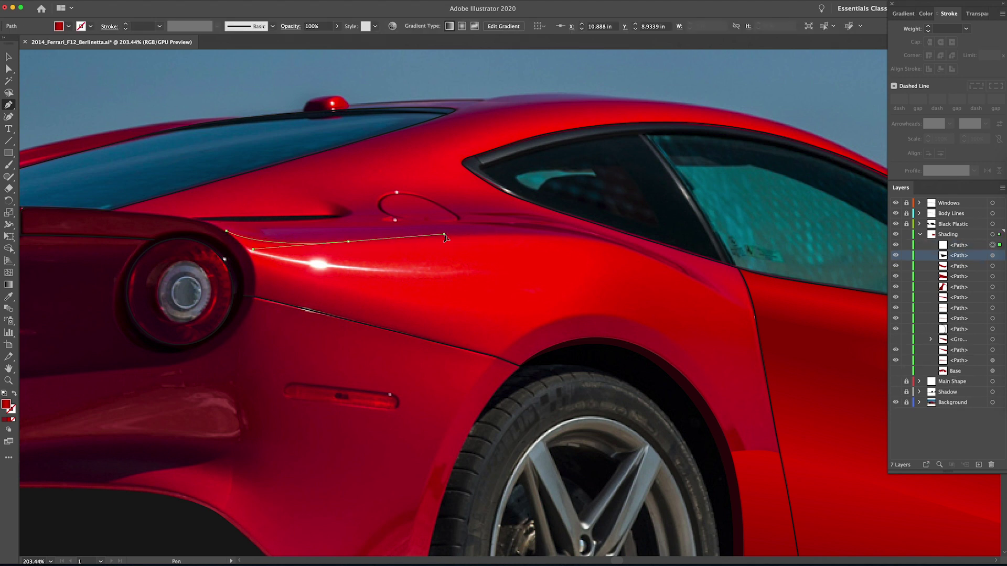
pyautogui.moveTo(444, 237); pyautogui.dragTo(446, 237)
pyautogui.moveTo(556, 235); pyautogui.dragTo(611, 238)
pyautogui.moveTo(746, 312); pyautogui.dragTo(819, 367)
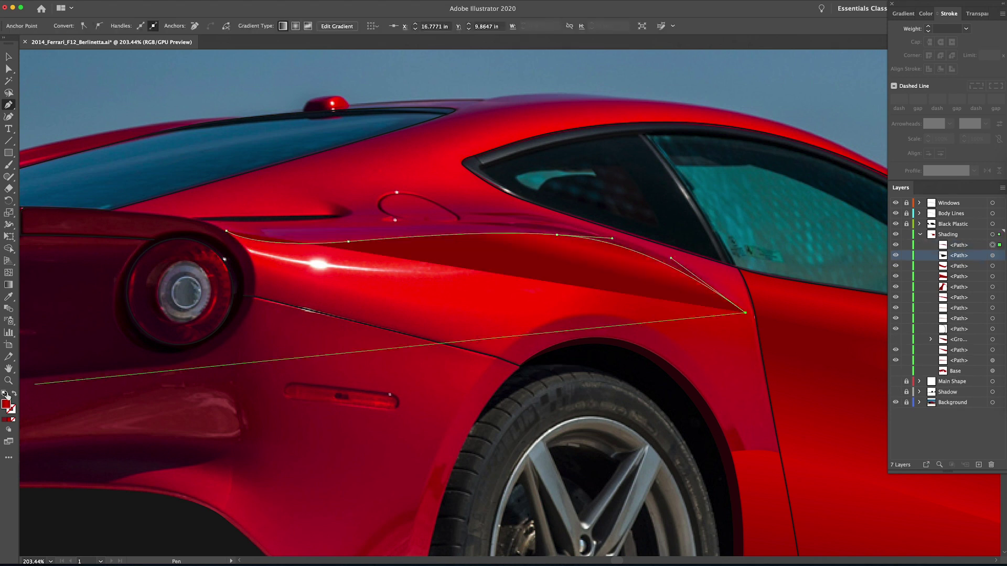
pyautogui.press('super+z')
pyautogui.moveTo(755, 316); pyautogui.dragTo(846, 374)
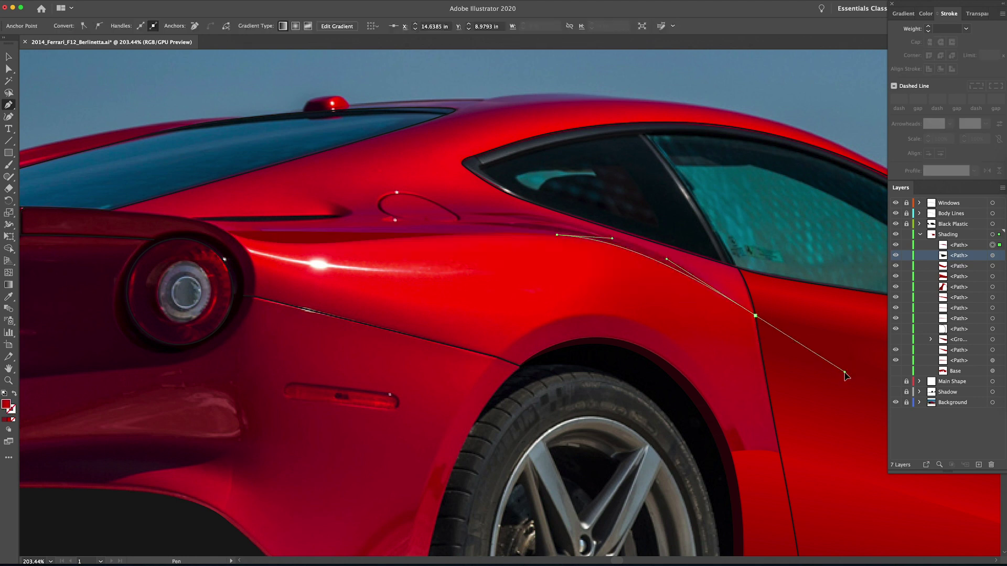
pyautogui.click(755, 316)
# Step: Continue the rear fender path down the door line and over the wheel arch, swapping fill and stroke to keep the photo visible
pyautogui.click(779, 453)
pyautogui.moveTo(761, 451); pyautogui.dragTo(752, 451)
pyautogui.click(745, 451)
pyautogui.click(14, 394)
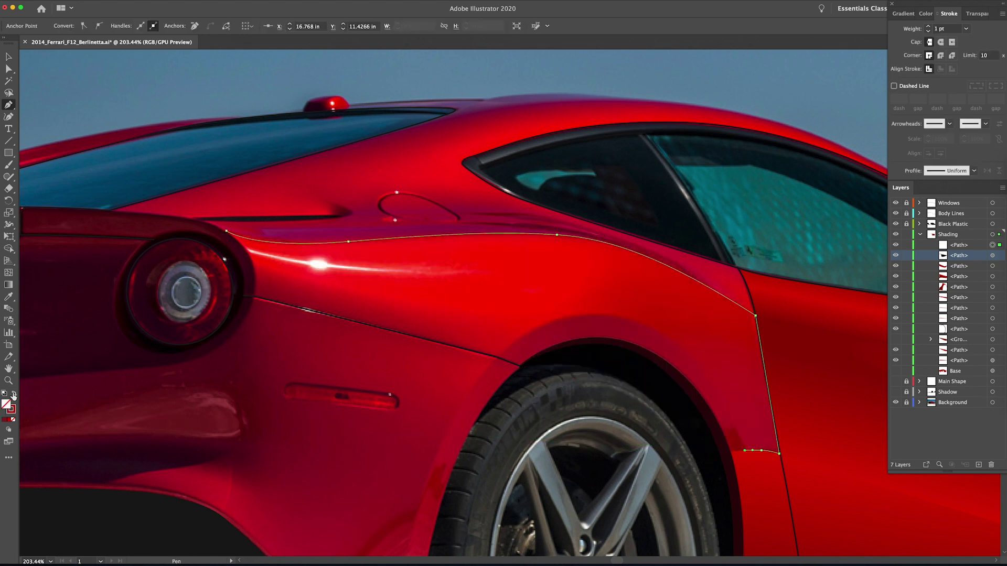
pyautogui.moveTo(685, 350); pyautogui.dragTo(643, 314)
pyautogui.moveTo(570, 316); pyautogui.dragTo(541, 320)
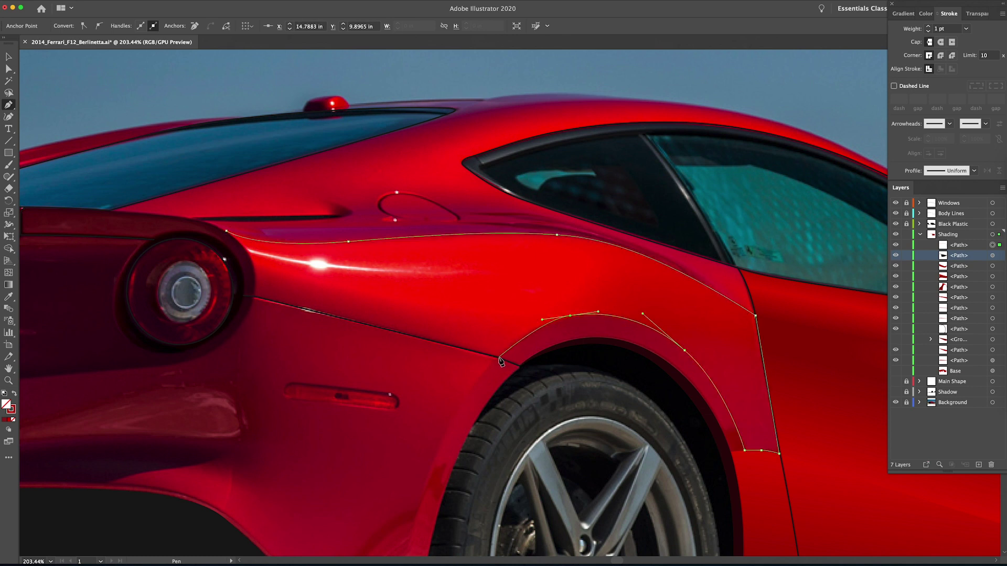
# Step: Close the rear fender path along the body line and around the taillight, and restore its red fill
pyautogui.moveTo(499, 358); pyautogui.dragTo(318, 316)
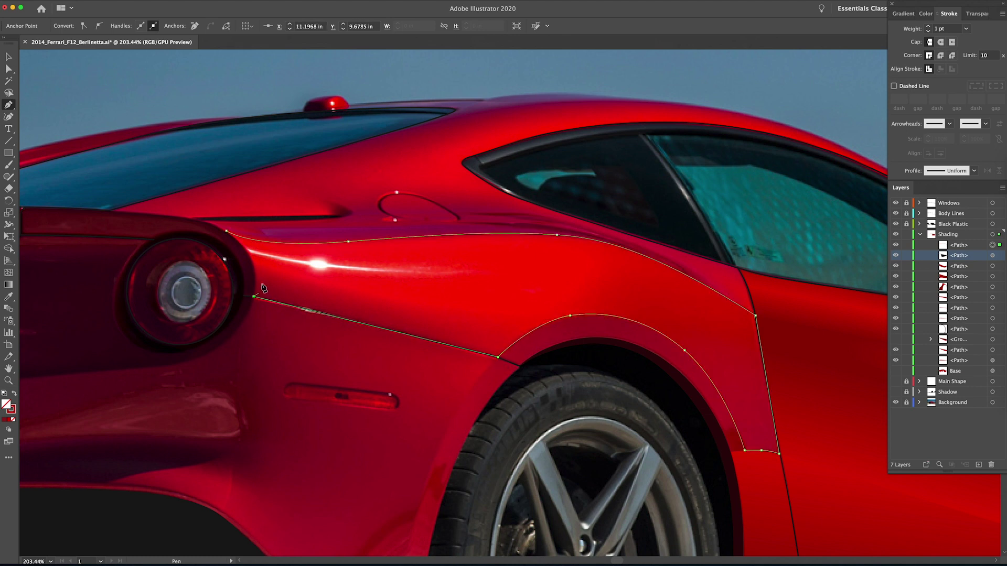
pyautogui.moveTo(255, 264); pyautogui.dragTo(252, 250)
pyautogui.click(14, 394)
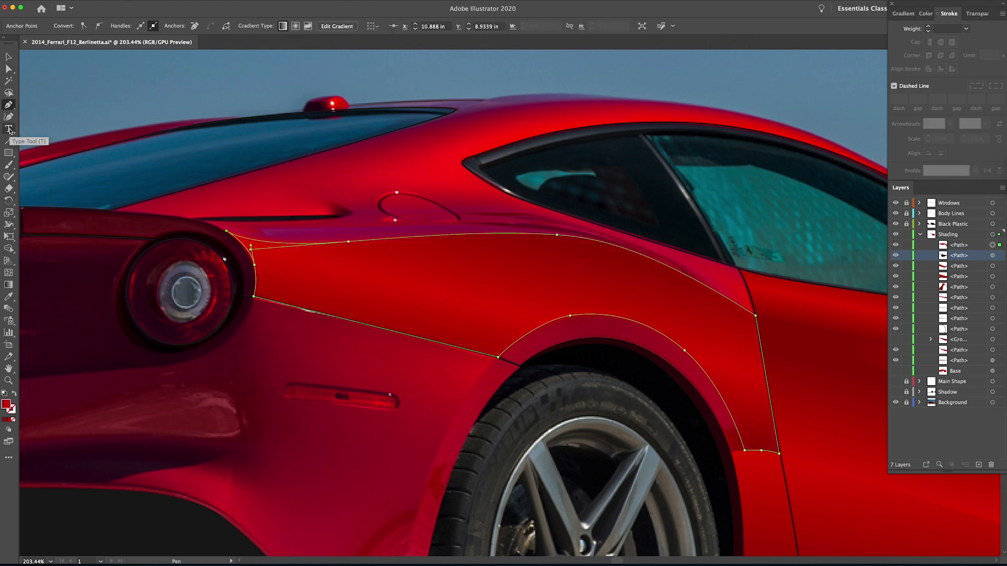
# Step: Reduce the rear fender's gradient to a bright-to-dark red blend and run it diagonally from the shoulder crease past the wheel arch
pyautogui.click(9, 284)
pyautogui.moveTo(376, 265); pyautogui.dragTo(802, 380)
pyautogui.moveTo(164, 193); pyautogui.dragTo(804, 385)
pyautogui.click(903, 14)
pyautogui.moveTo(895, 96); pyautogui.dragTo(896, 131)
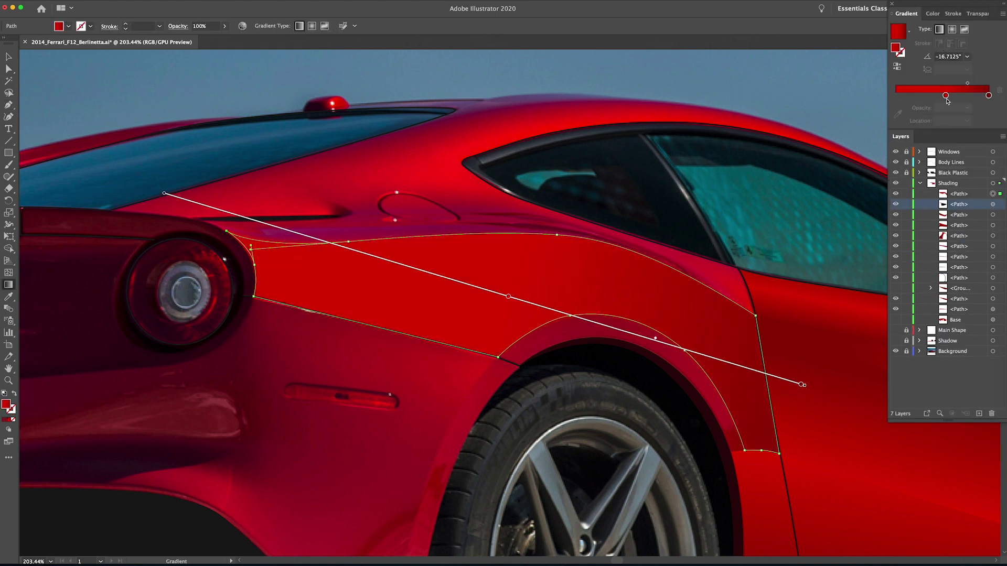
pyautogui.moveTo(946, 95); pyautogui.dragTo(894, 96)
pyautogui.moveTo(434, 247); pyautogui.dragTo(766, 524)
# Step: Check the rear fender's gradient on the whole car
pyautogui.press('z')
pyautogui.keyDown('alt'); pyautogui.click(445, 278); pyautogui.keyUp('alt')
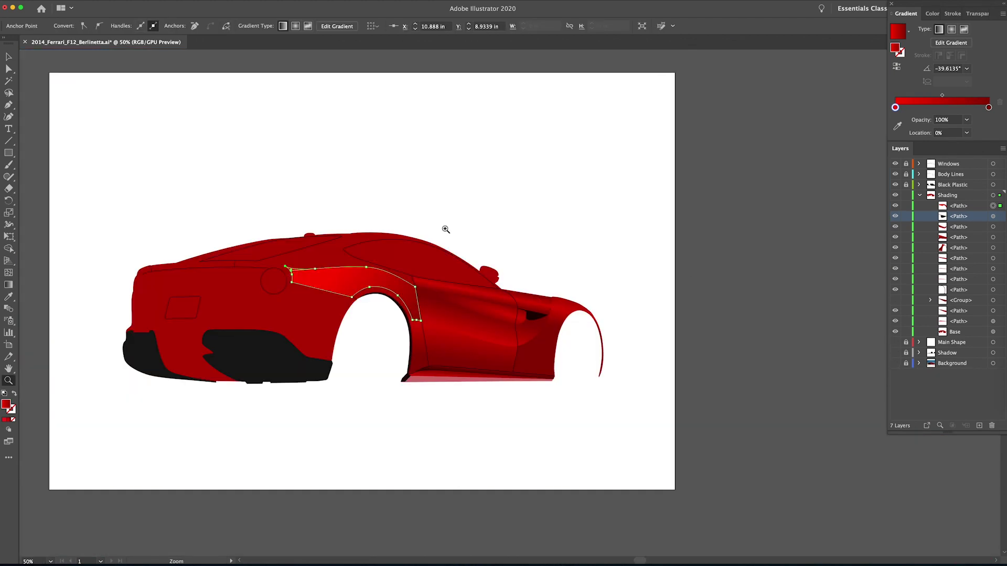
pyautogui.click(560, 257)
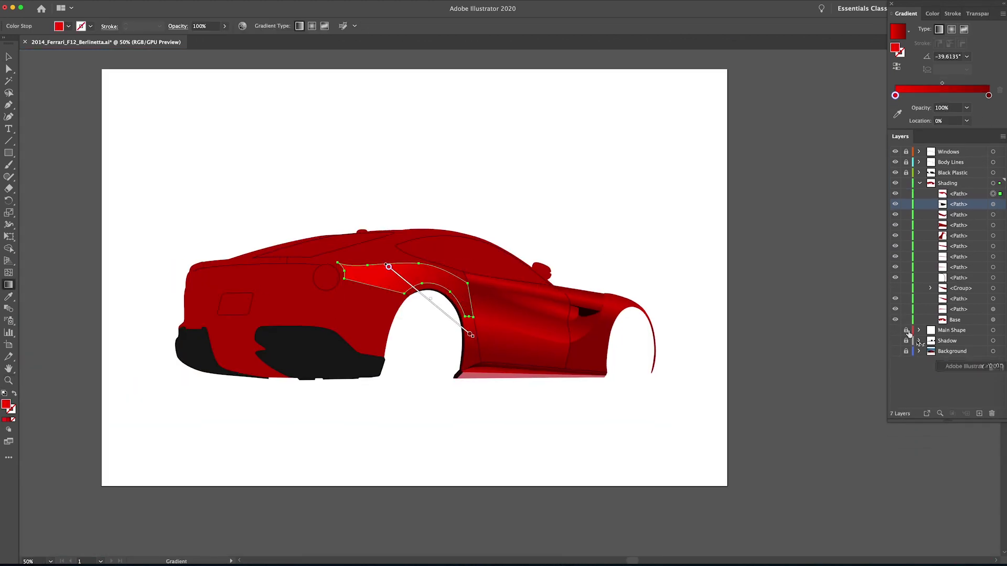
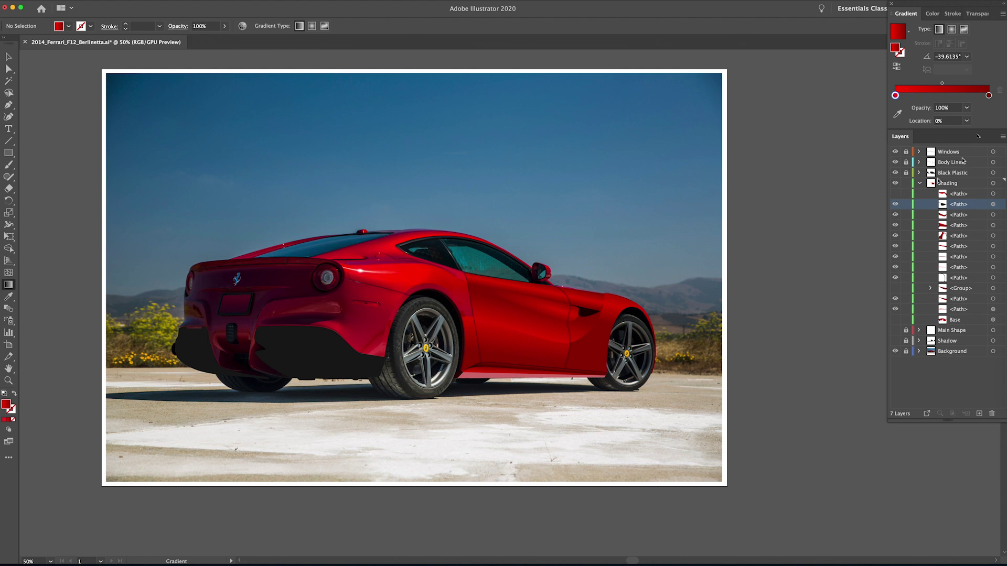
# Step: Mix a magenta colour for an additional end stop of the red gradient
pyautogui.doubleClick(895, 47)
pyautogui.click(704, 136)
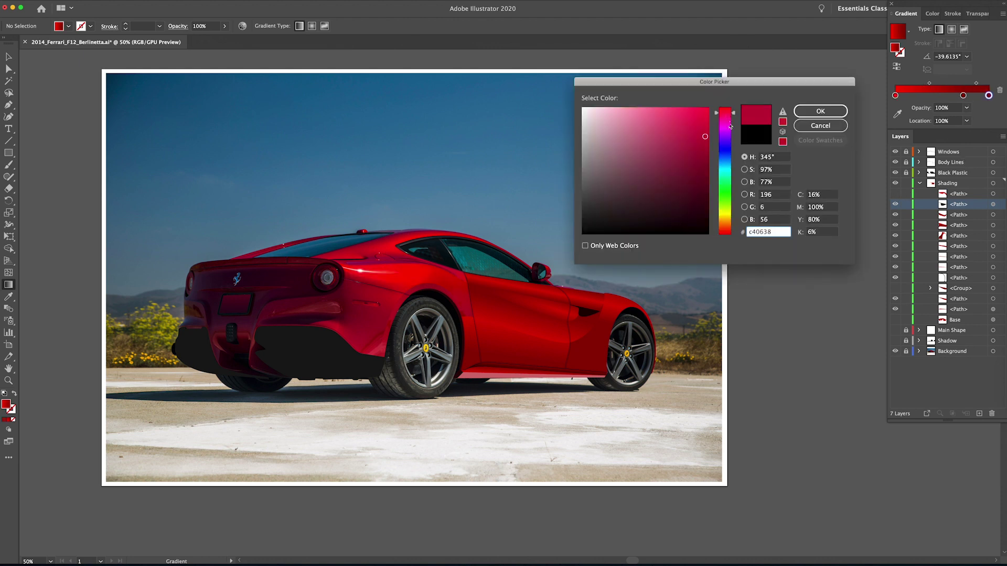
pyautogui.moveTo(731, 233); pyautogui.dragTo(728, 122)
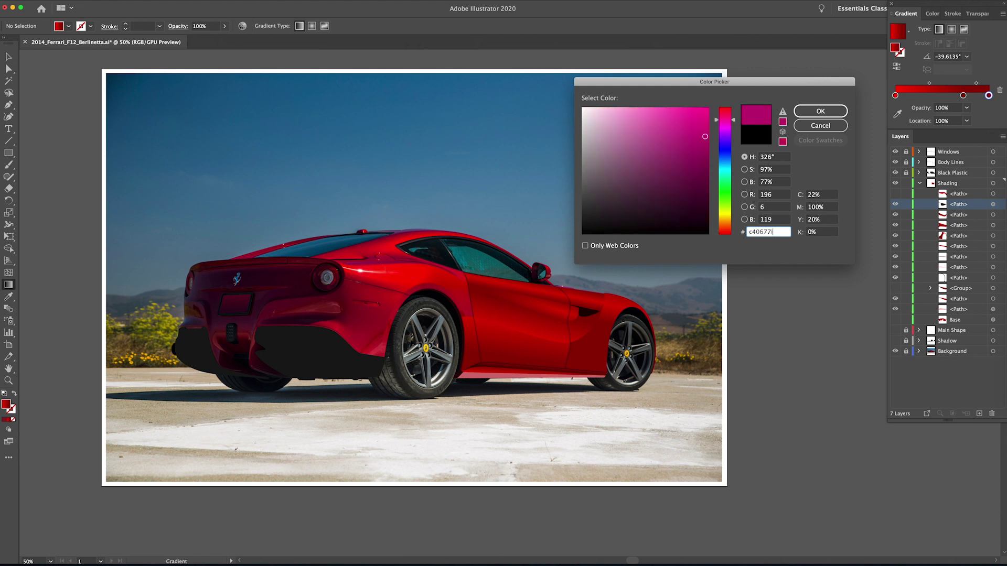
pyautogui.press('Return')
pyautogui.press('i')
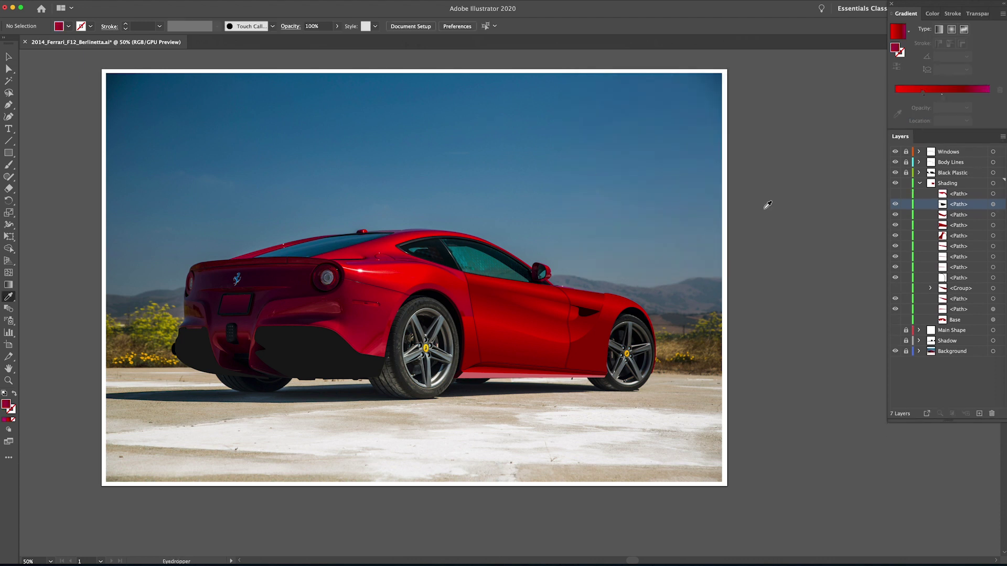
pyautogui.doubleClick(5, 405)
pyautogui.press('Return')
pyautogui.press('v')
# Step: Copy the magenta stop's colour code and paste it as the end stop colour of the rear fender's gradient
pyautogui.click(989, 94)
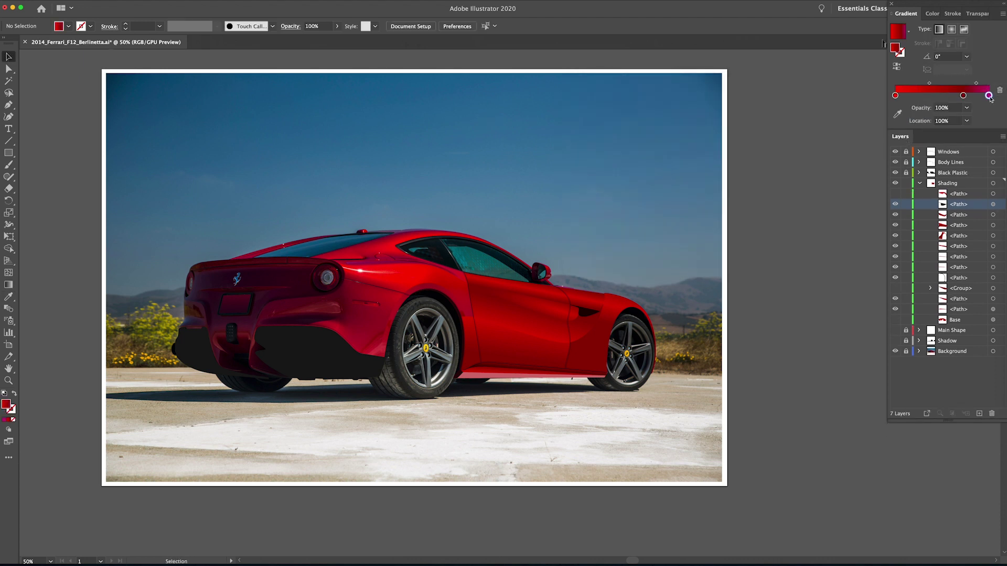
pyautogui.doubleClick(6, 405)
pyautogui.press('Return')
pyautogui.click(419, 279)
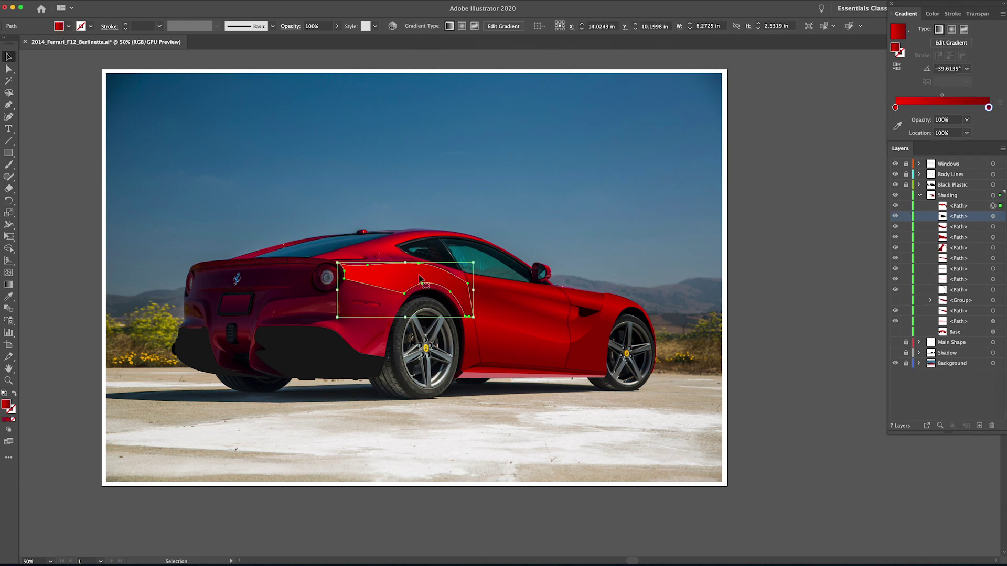
pyautogui.doubleClick(6, 405)
pyautogui.press('super+v')
pyautogui.press('Return')
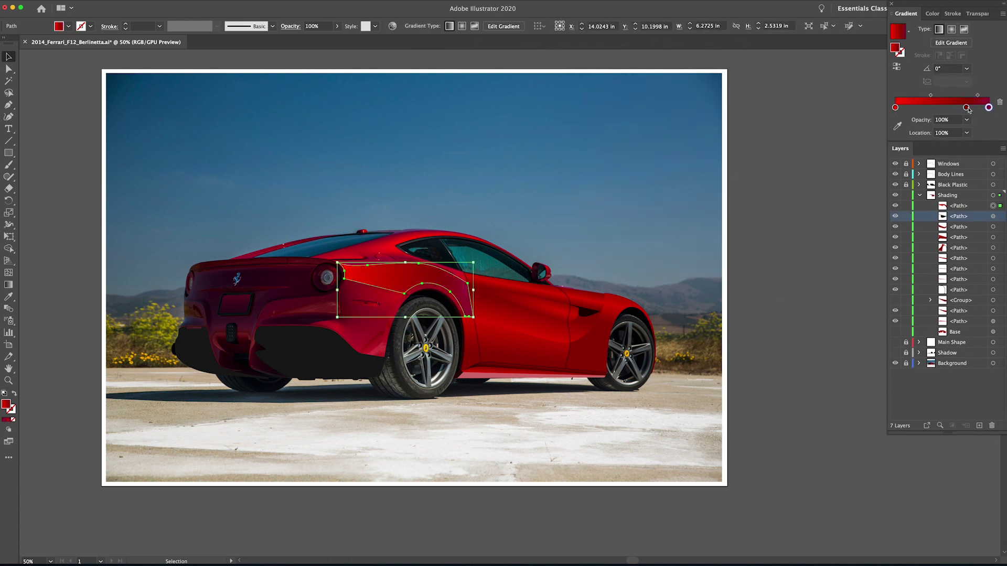
# Step: Place the rear fender gradient's middle stop at about 57% and run the gradient diagonally from the shoulder crease over the wheel arch
pyautogui.press('g')
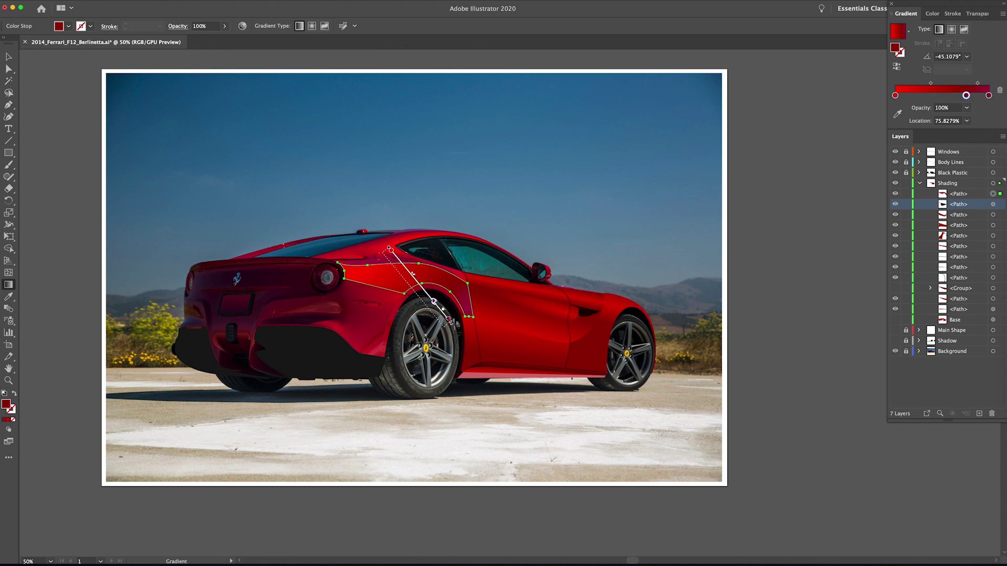
pyautogui.moveTo(405, 250); pyautogui.dragTo(405, 322)
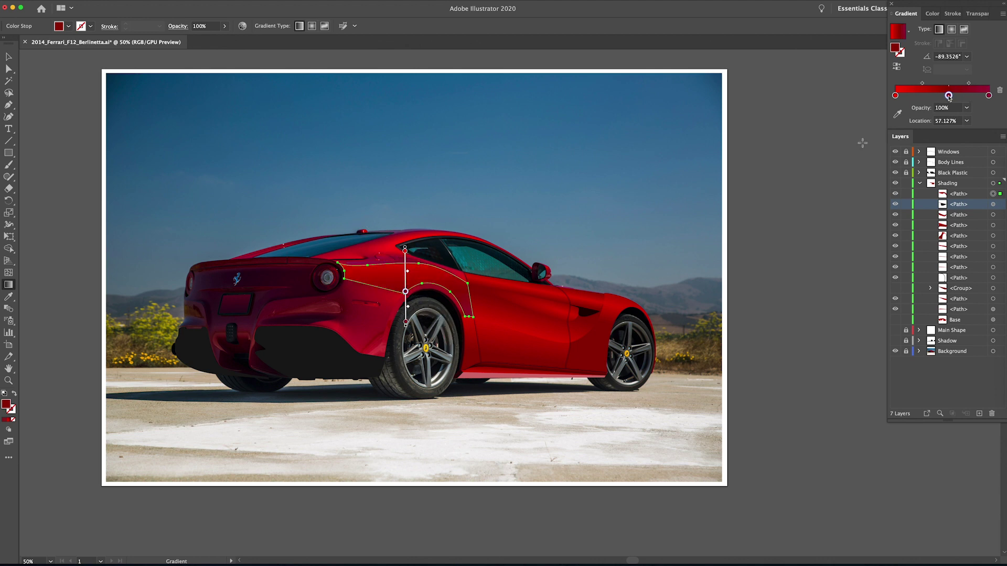
pyautogui.moveTo(411, 262)
pyautogui.mouseDown()
pyautogui.moveTo(422, 337)
pyautogui.moveTo(466, 340)
pyautogui.mouseUp()
# Step: Hide the Background photo and show the Base shape behind the shading
pyautogui.press('v')
pyautogui.click(895, 363)
pyautogui.click(895, 332)
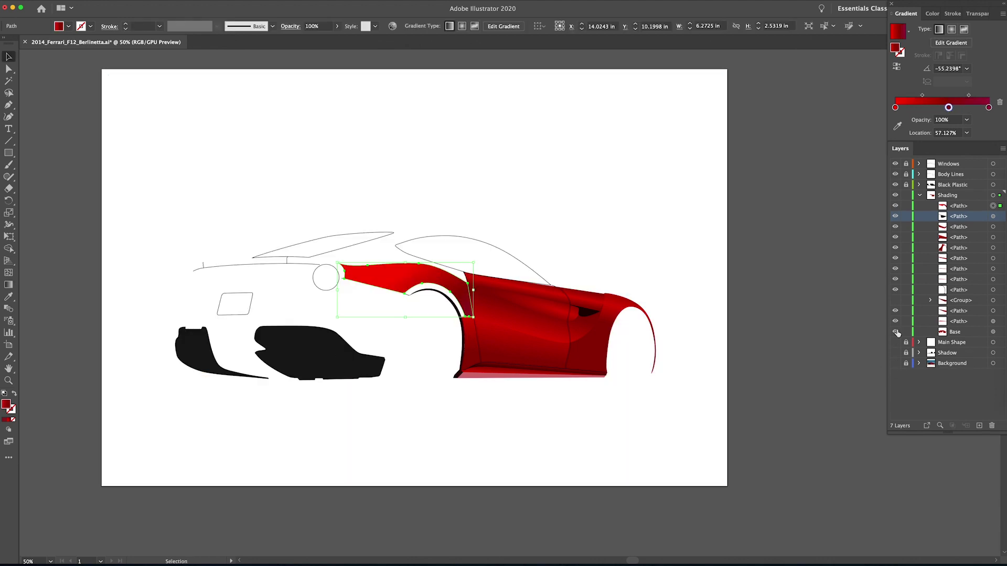
# Step: Hide the Base and rear fender shapes and show the Background photo around the rear fender
pyautogui.click(896, 332)
pyautogui.click(895, 350)
pyautogui.press('z')
pyautogui.moveTo(430, 260); pyautogui.dragTo(834, 292)
pyautogui.press('v')
# Step: Unlock the Windows layer and fill the rear and side window shapes with near-black
pyautogui.click(906, 151)
pyautogui.click(402, 192)
pyautogui.keyDown('shift'); pyautogui.click(307, 181); pyautogui.keyUp('shift')
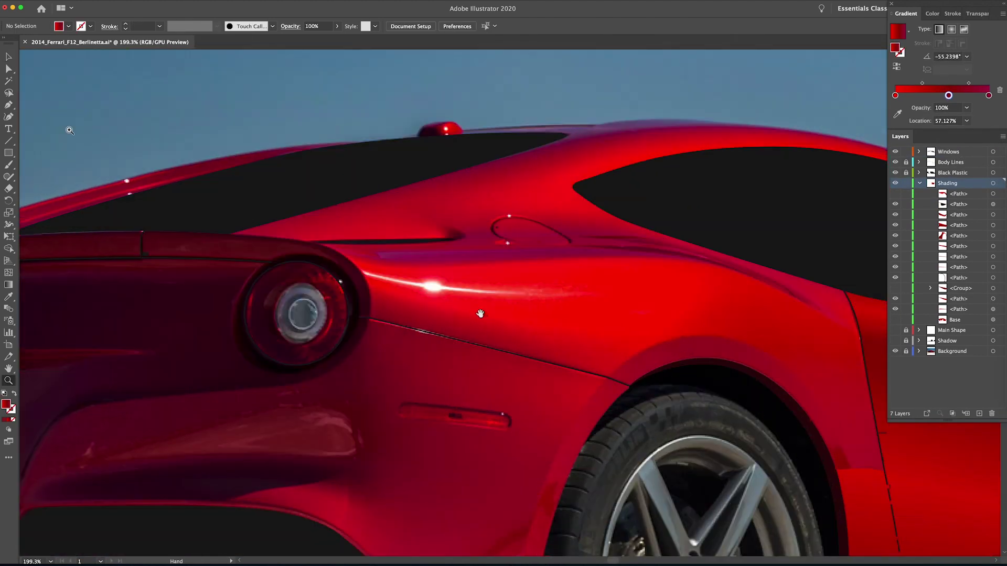
pyautogui.moveTo(481, 314); pyautogui.dragTo(467, 312)
pyautogui.press('p')
pyautogui.click(348, 268)
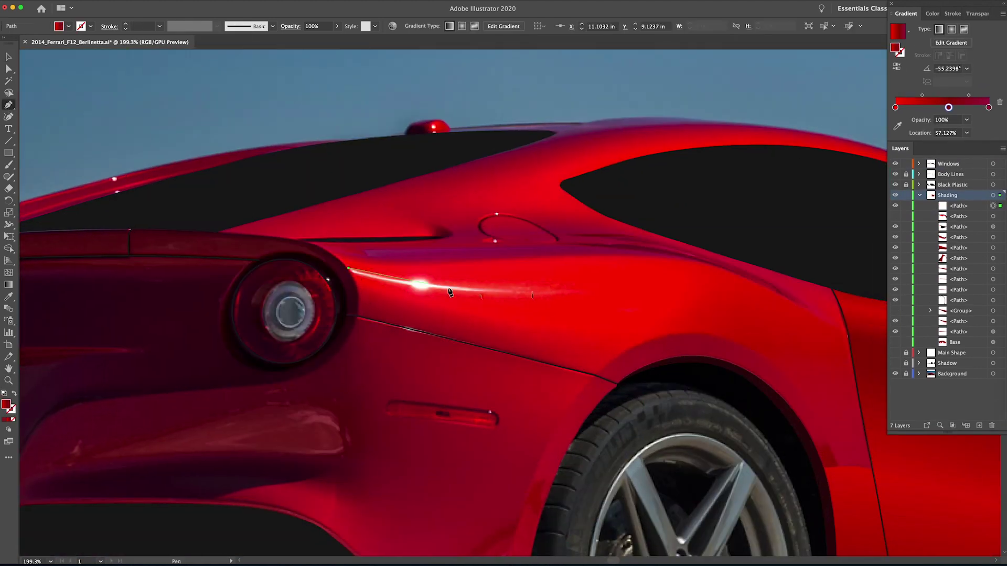
pyautogui.moveTo(552, 288); pyautogui.dragTo(630, 283)
pyautogui.press('super+z')
pyautogui.moveTo(466, 288); pyautogui.dragTo(651, 287)
pyautogui.press('super+z')
pyautogui.press('super+z')
# Step: Trace the thin curved highlight streak running from the taillight along the rear fender and fill it with white
pyautogui.click(350, 268)
pyautogui.click(567, 287)
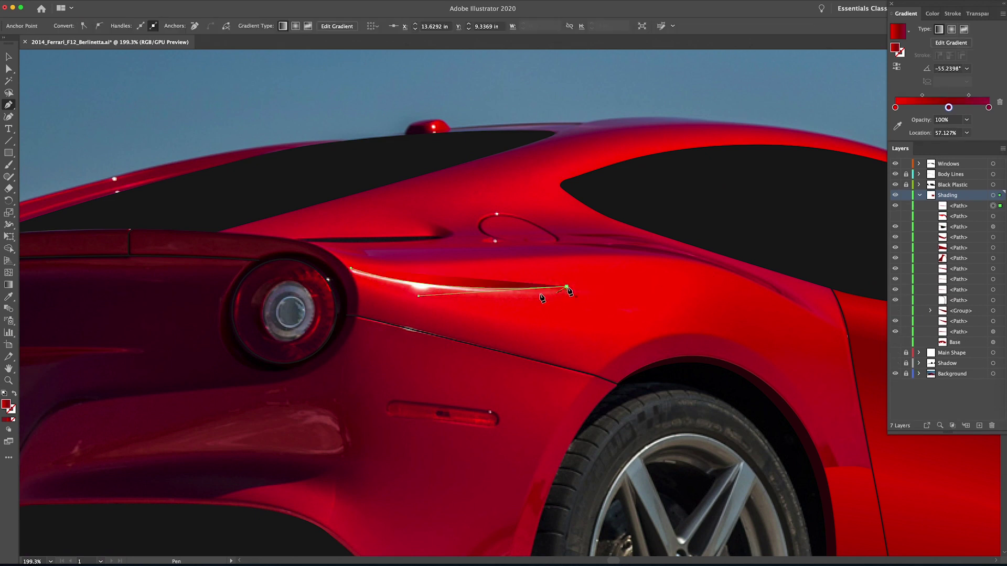
pyautogui.moveTo(344, 282); pyautogui.dragTo(354, 278)
pyautogui.click(350, 268)
pyautogui.doubleClick(7, 405)
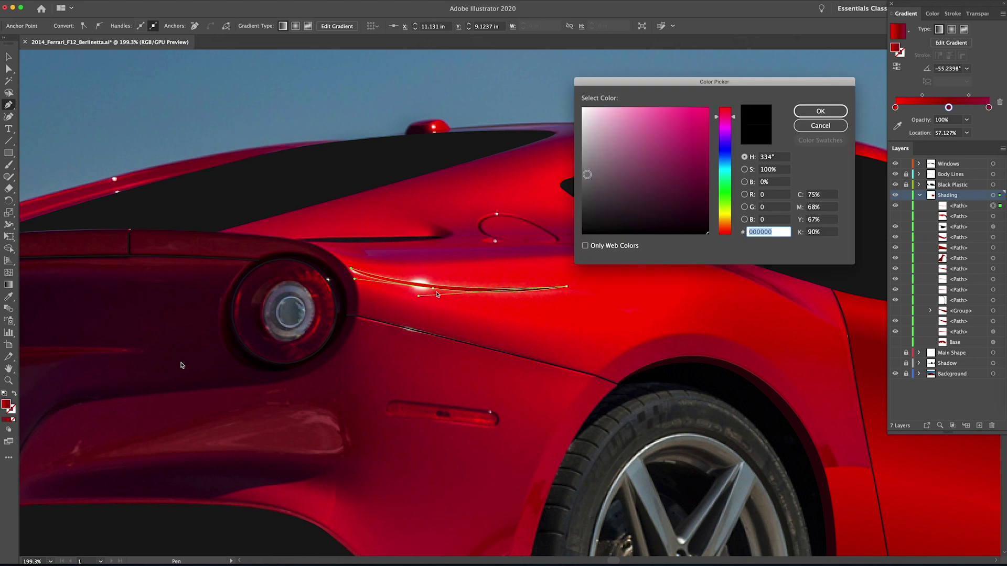
pyautogui.click(581, 109)
pyautogui.click(820, 111)
pyautogui.click(4, 420)
# Step: Draw a small white ellipse about 0.25 × 0.17 in over the brightest spot of the highlight streak
pyautogui.moveTo(8, 153); pyautogui.dragTo(73, 176)
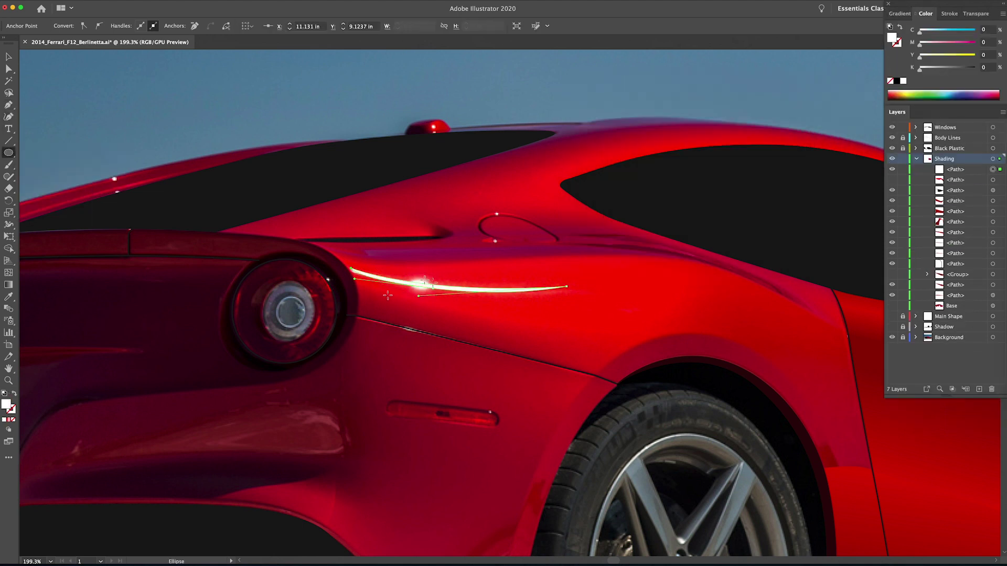
pyautogui.moveTo(431, 293); pyautogui.dragTo(431, 293)
pyautogui.press('v')
pyautogui.click(98, 0)
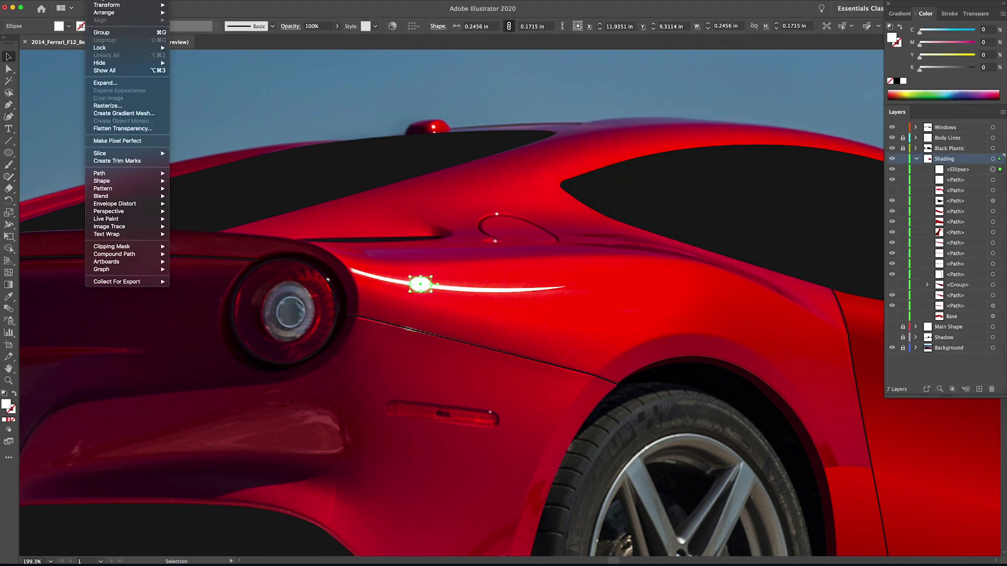
pyautogui.click(105, 69)
# Step: Fill the highlight ellipse with a radial white gradient fading from 100% opacity at the centre to 0% at the edge
pyautogui.click(9, 421)
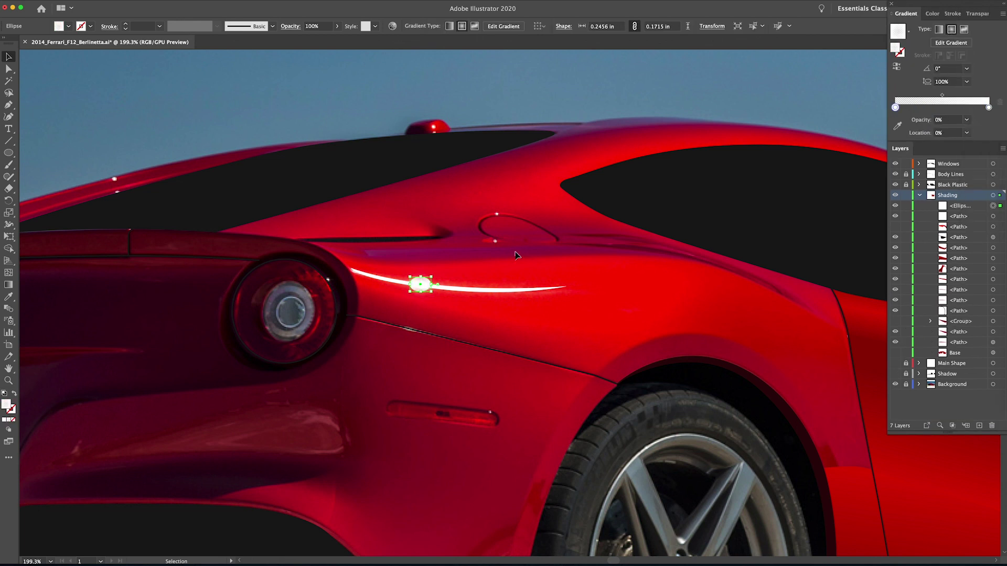
pyautogui.moveTo(989, 108); pyautogui.dragTo(918, 108)
pyautogui.moveTo(895, 107); pyautogui.dragTo(988, 109)
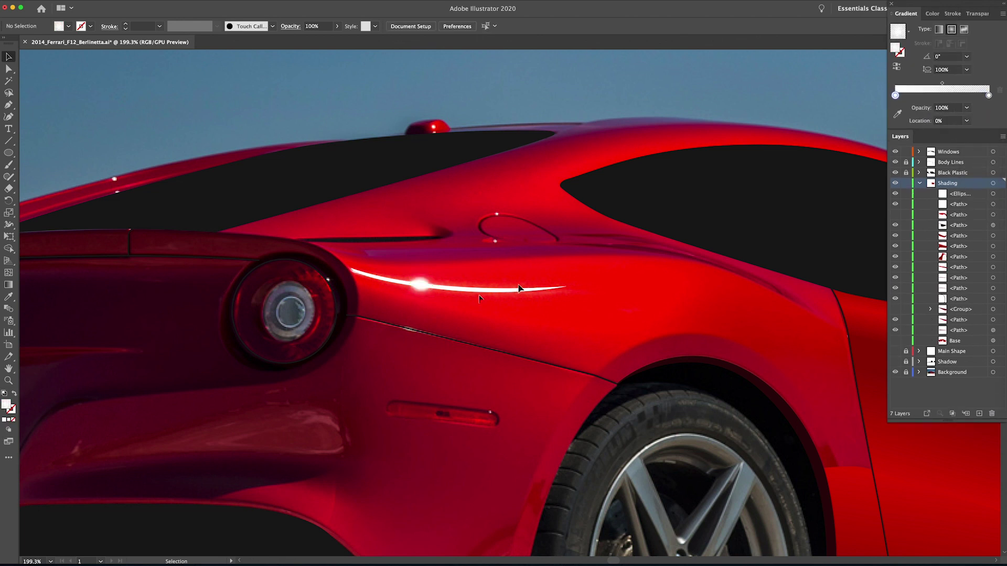
# Step: Enlarge the glow ellipse to about 0.51 × 0.32 in and place its gradient's transparent stop at about 84%
pyautogui.scroll(3, 422, 283)
pyautogui.click(549, 296)
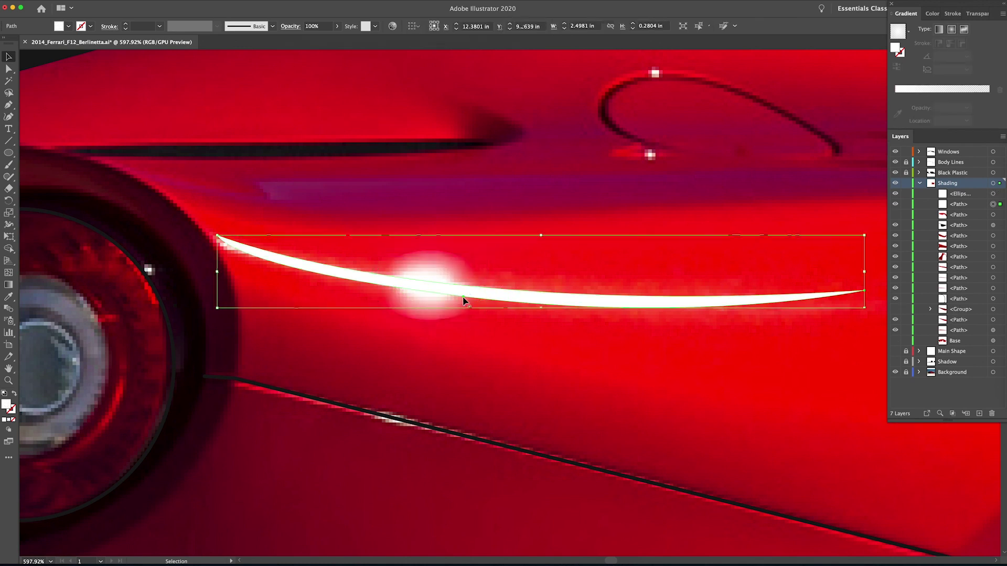
pyautogui.click(697, 321)
pyautogui.click(470, 254)
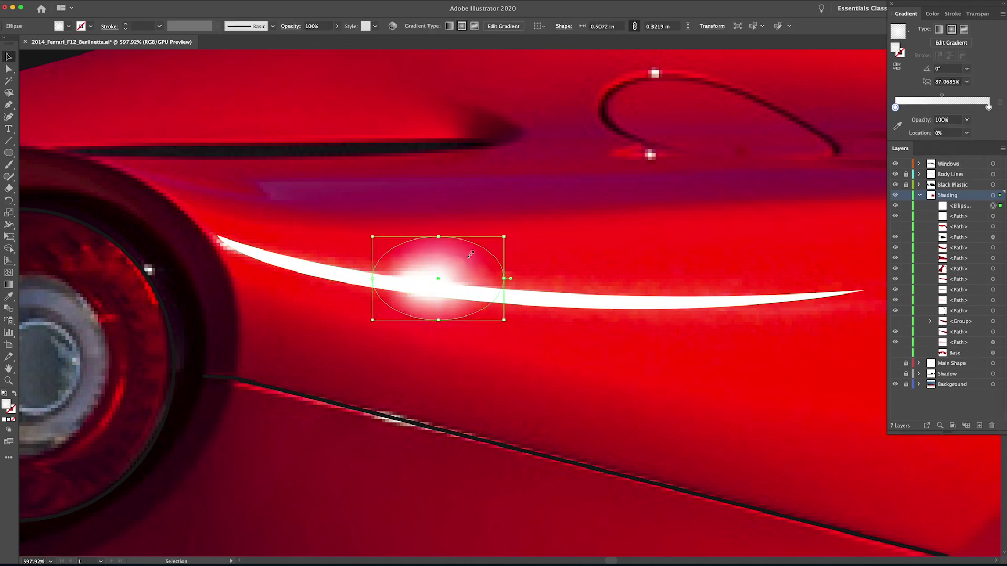
pyautogui.moveTo(980, 109); pyautogui.dragTo(974, 108)
pyautogui.press('z')
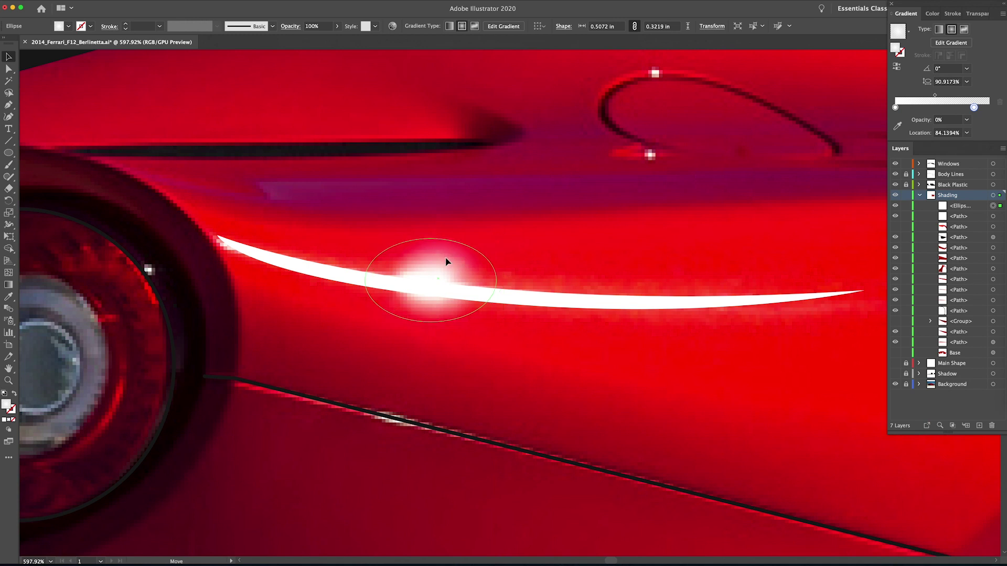
pyautogui.press('super+shift+a')
pyautogui.keyDown('alt'); pyautogui.click(536, 275); pyautogui.keyUp('alt')
pyautogui.press('super+0')
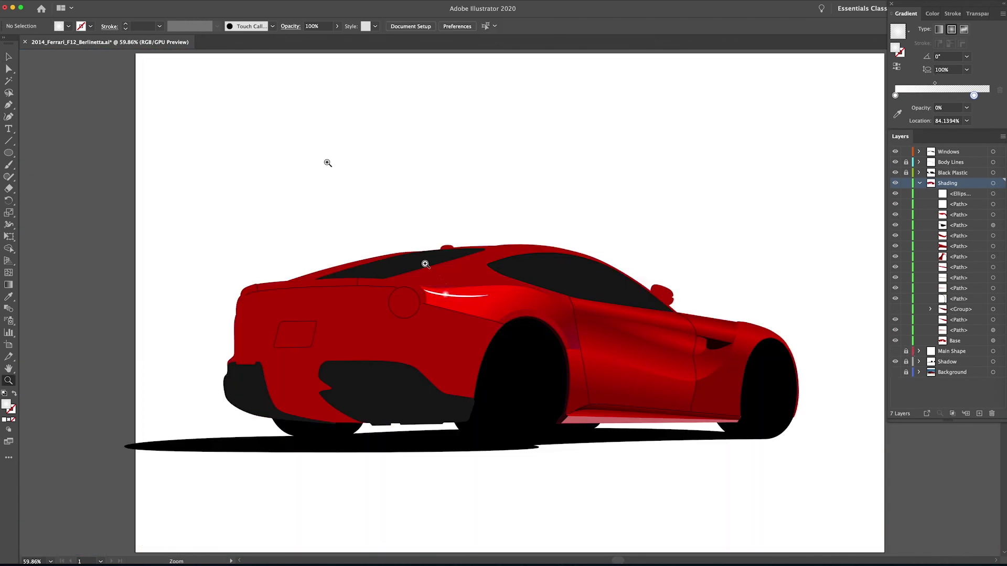
# Step: Lower the highlight streak's opacity to 82%
pyautogui.moveTo(436, 301); pyautogui.dragTo(479, 291)
pyautogui.press('v')
pyautogui.click(479, 291)
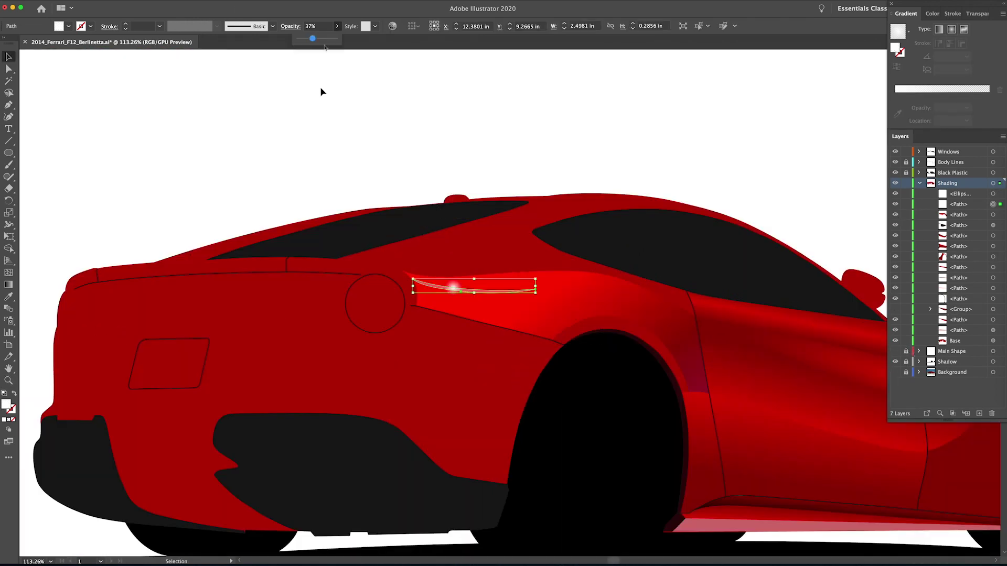
pyautogui.click(321, 92)
pyautogui.click(462, 292)
pyautogui.moveTo(480, 290); pyautogui.dragTo(556, 292)
pyautogui.click(433, 296)
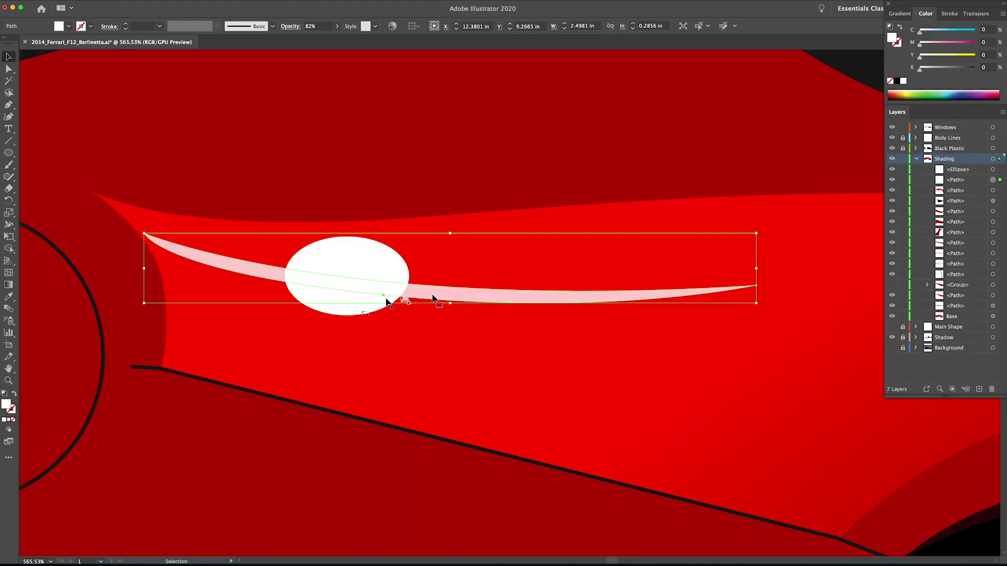
# Step: Give the highlight a solid white fill and set the streak back to full opacity
pyautogui.keyDown('shift'); pyautogui.click(387, 299); pyautogui.keyUp('shift')
pyautogui.doubleClick(891, 38)
pyautogui.click(818, 110)
pyautogui.click(387, 189)
pyautogui.click(472, 296)
pyautogui.click(337, 27)
pyautogui.moveTo(326, 38); pyautogui.dragTo(338, 38)
# Step: Shrink the white ellipse to about 0.20 × 0.13 in and centre it on the photo's bright reflection spot
pyautogui.click(348, 262)
pyautogui.moveTo(409, 236); pyautogui.dragTo(364, 263)
pyautogui.press('z')
pyautogui.moveTo(263, 408); pyautogui.dragTo(152, 409)
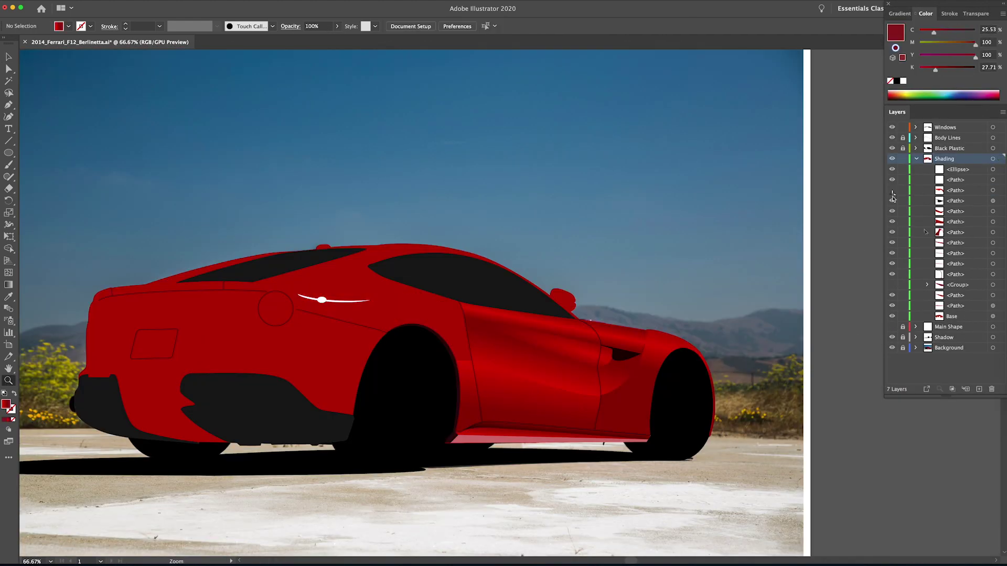
pyautogui.moveTo(395, 352); pyautogui.dragTo(467, 315)
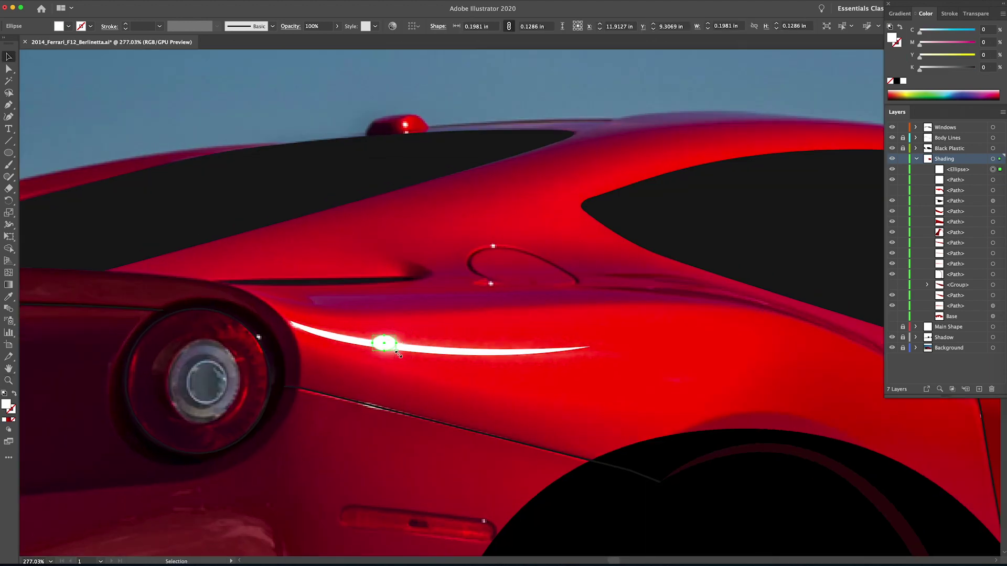
pyautogui.click(401, 358)
pyautogui.moveTo(387, 344); pyautogui.dragTo(390, 341)
pyautogui.click(723, 99)
# Step: Show the rear fender and Base shapes to check the highlight on the whole car
pyautogui.press('super+0')
pyautogui.click(892, 190)
pyautogui.click(892, 316)
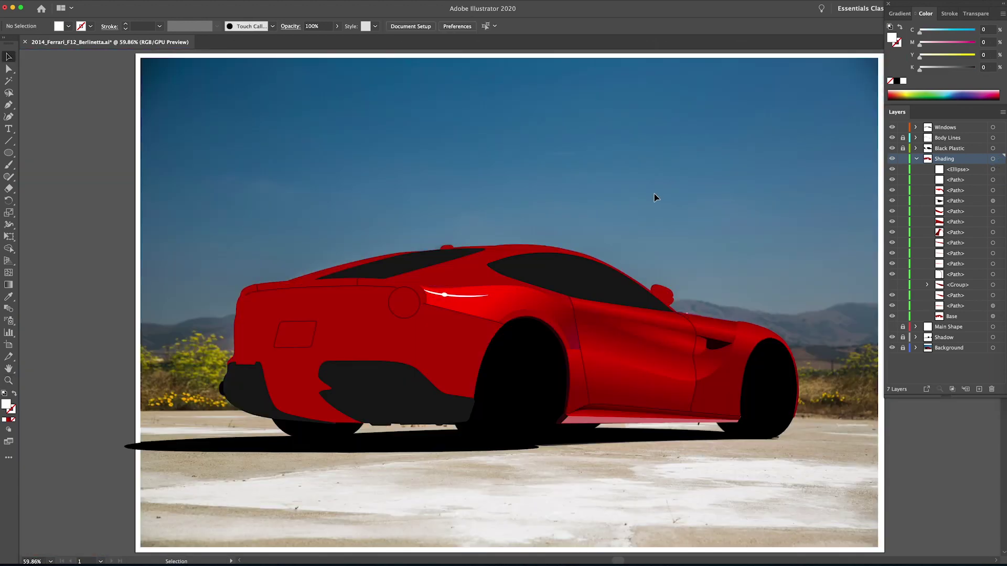
# Step: Hide the Base shape, the rear fender shape and the Shadow layer to uncover the photo's fender and wheel
pyautogui.press('z')
pyautogui.click(480, 262)
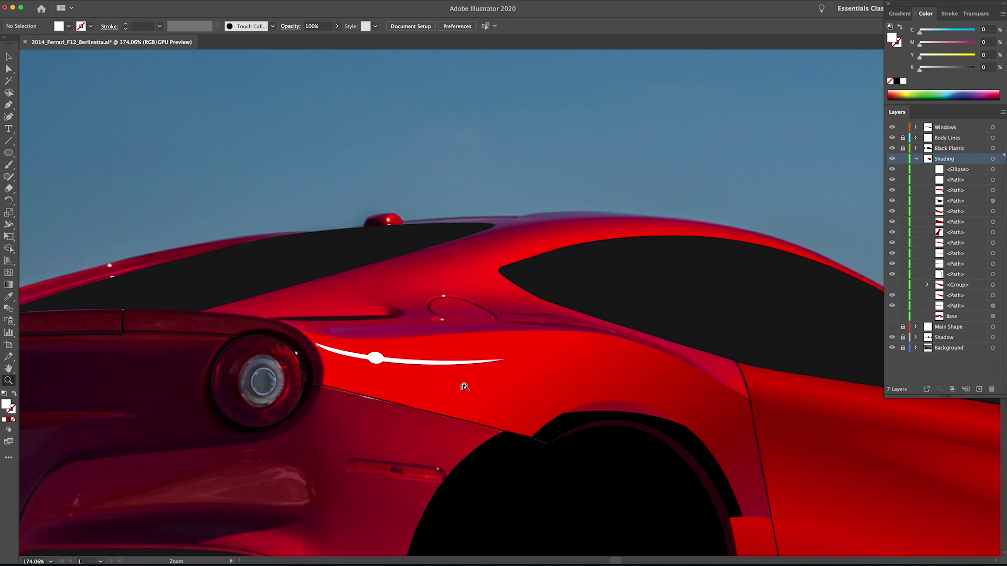
pyautogui.press('v')
pyautogui.click(893, 338)
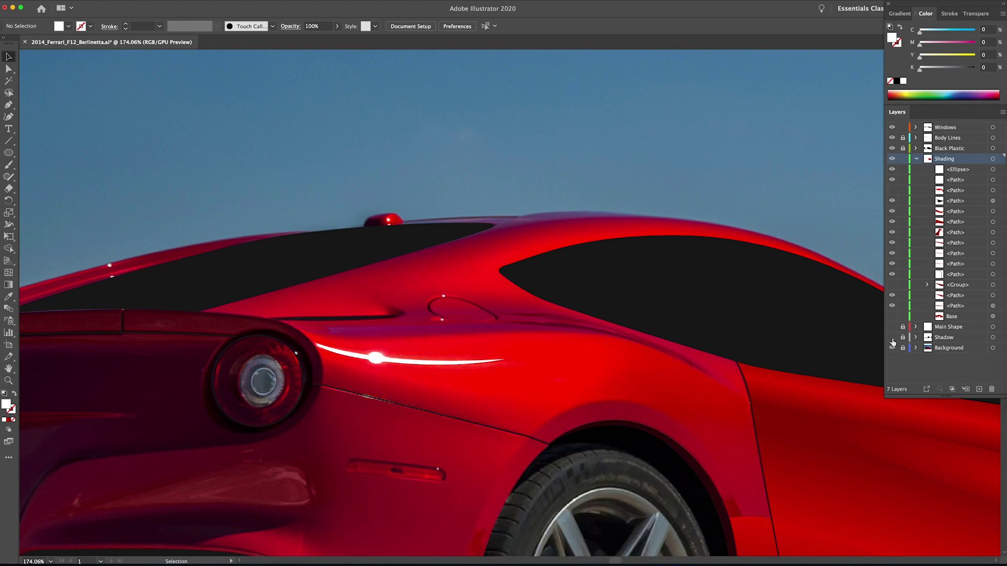
# Step: Trace a tapered closed strip above the body seam from the taillight to the rear wheel arch
pyautogui.click(321, 386)
pyautogui.click(529, 436)
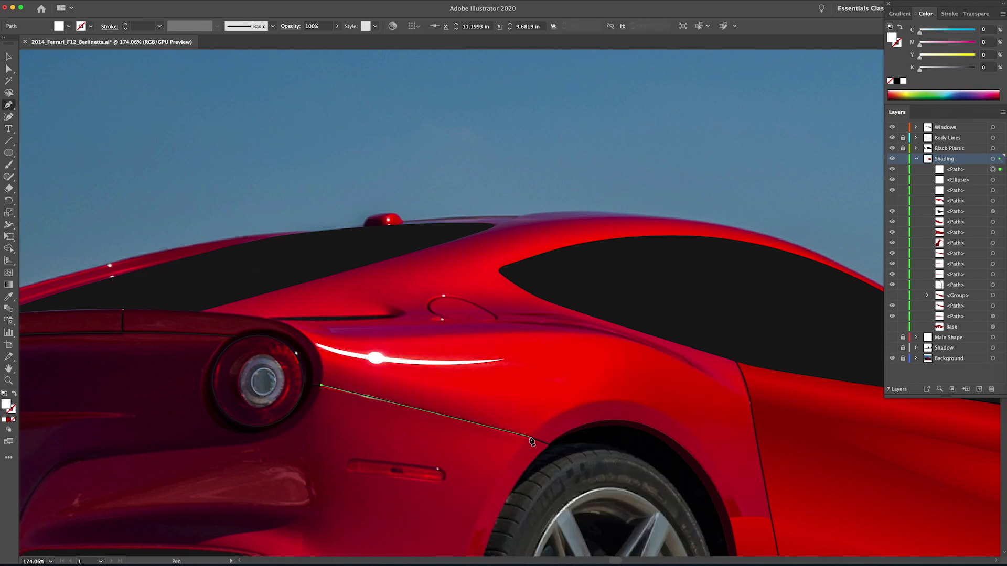
pyautogui.click(568, 410)
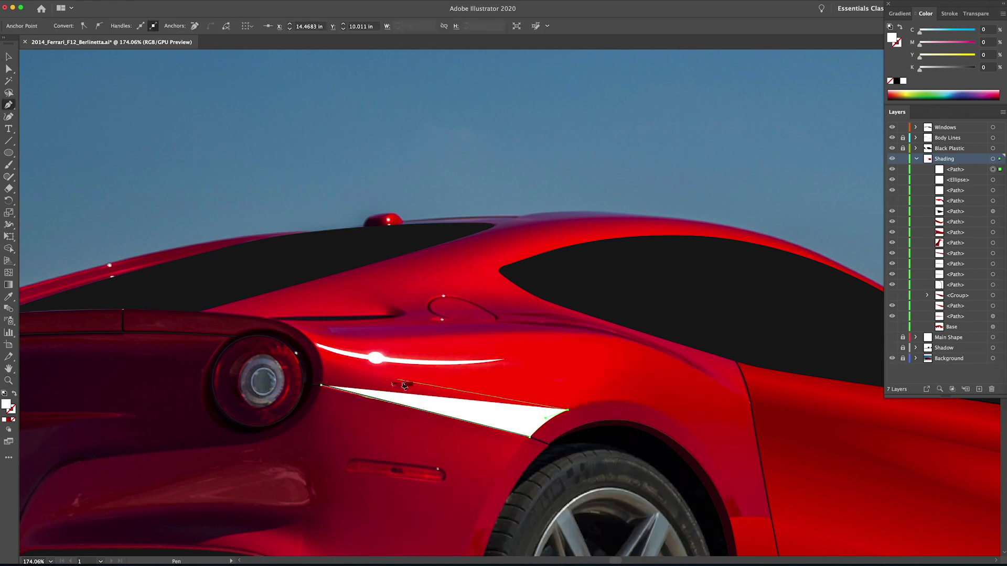
pyautogui.click(319, 358)
pyautogui.click(321, 386)
# Step: Fill the seam strip with a bright-to-dark red linear gradient running across its width at about -103°
pyautogui.click(8, 419)
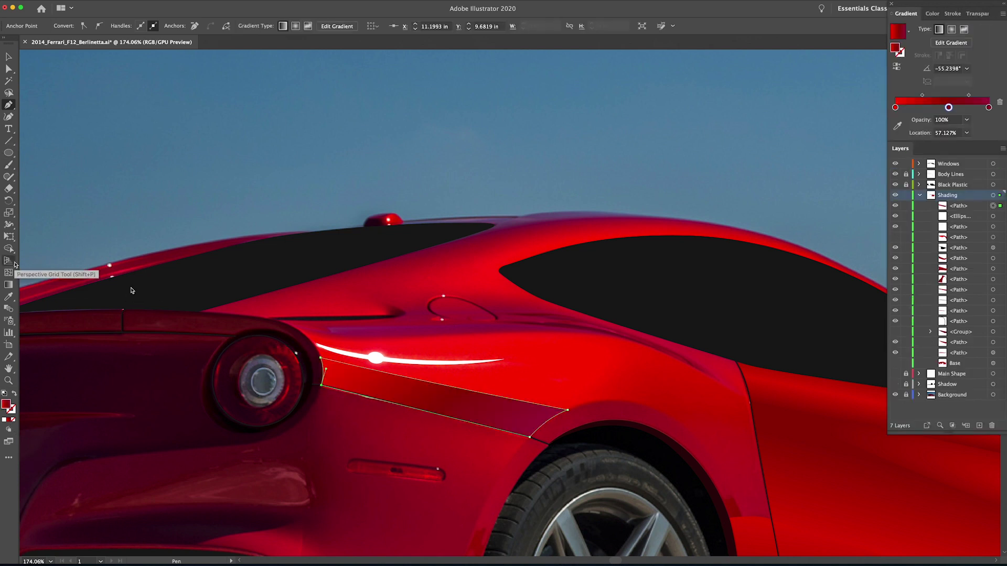
pyautogui.click(9, 285)
pyautogui.moveTo(447, 378); pyautogui.dragTo(432, 429)
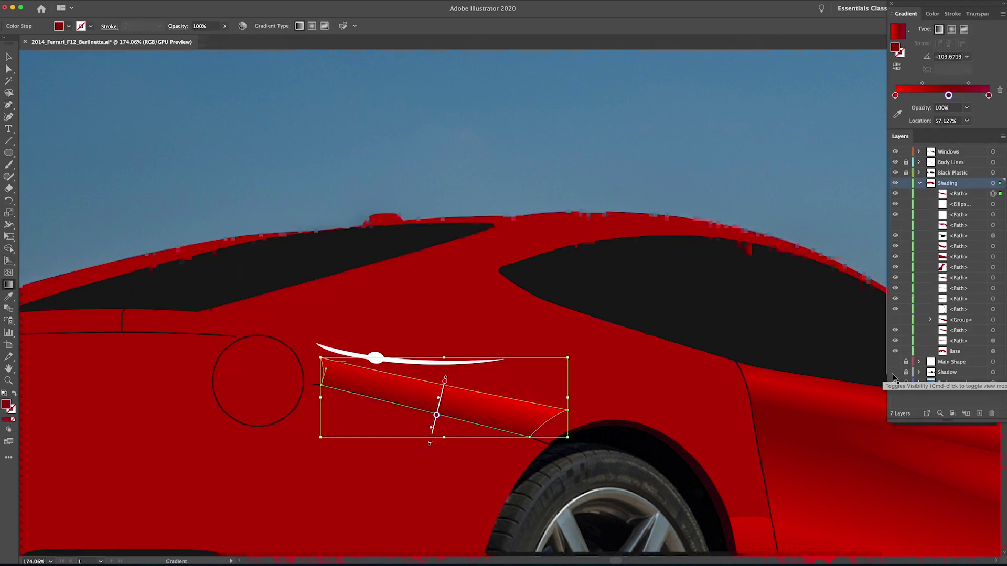
pyautogui.press('super+0')
pyautogui.press('v')
pyautogui.press('super+shift+a')
pyautogui.click(895, 385)
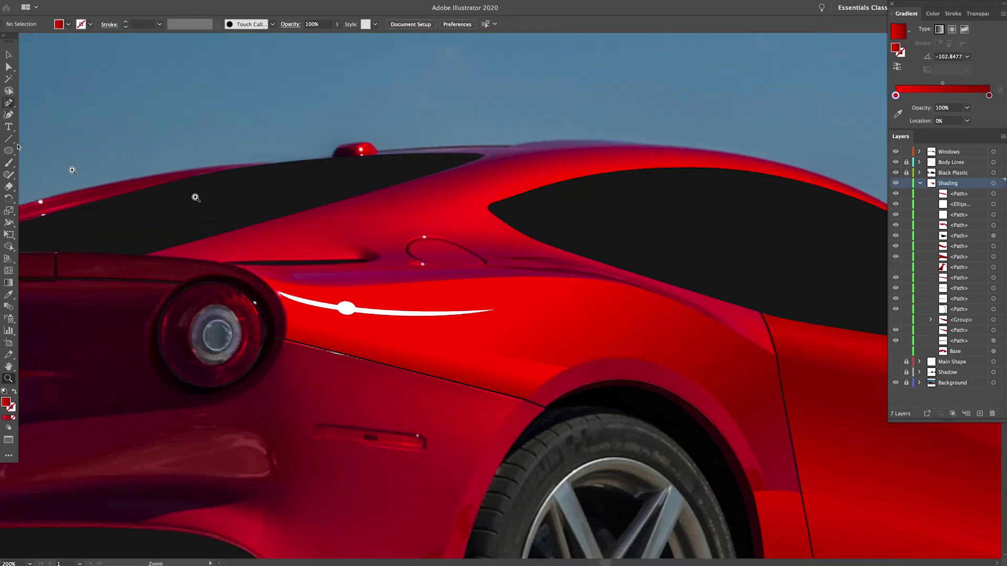
# Step: Trace the long purple shadow band along the rear shoulder from the taillight to the area below the side window
pyautogui.click(280, 272)
pyautogui.click(5, 417)
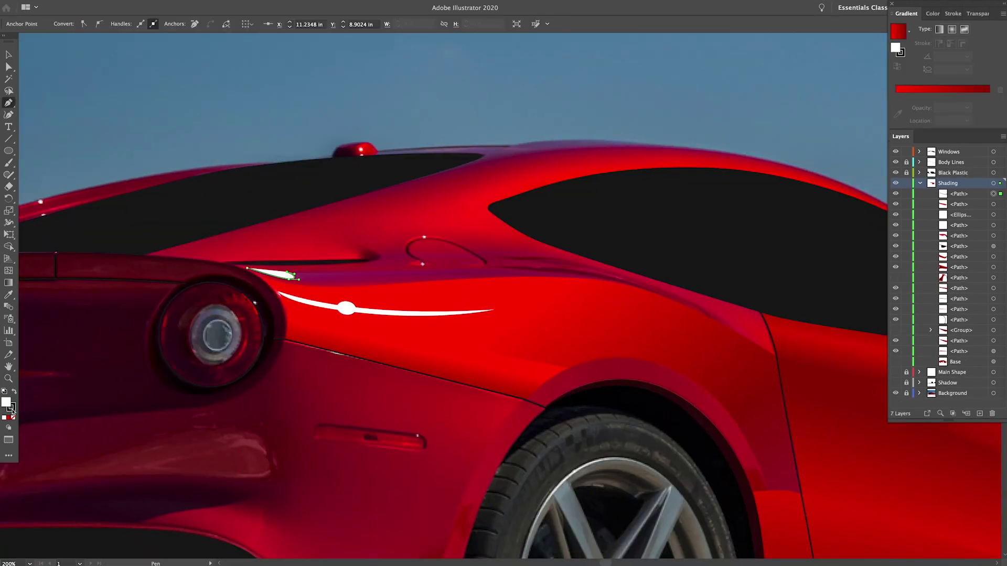
pyautogui.hotkey('shift', 'x')
pyautogui.click(287, 272)
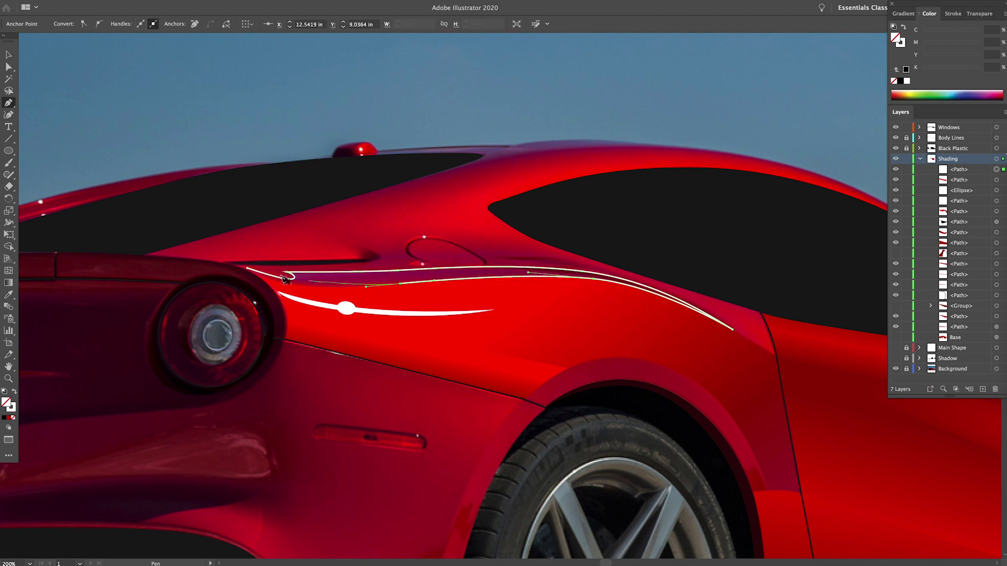
pyautogui.click(319, 278)
# Step: Refine the curve at the shoulder band's taillight end and fill the band with purple sampled from the photo
pyautogui.press('a')
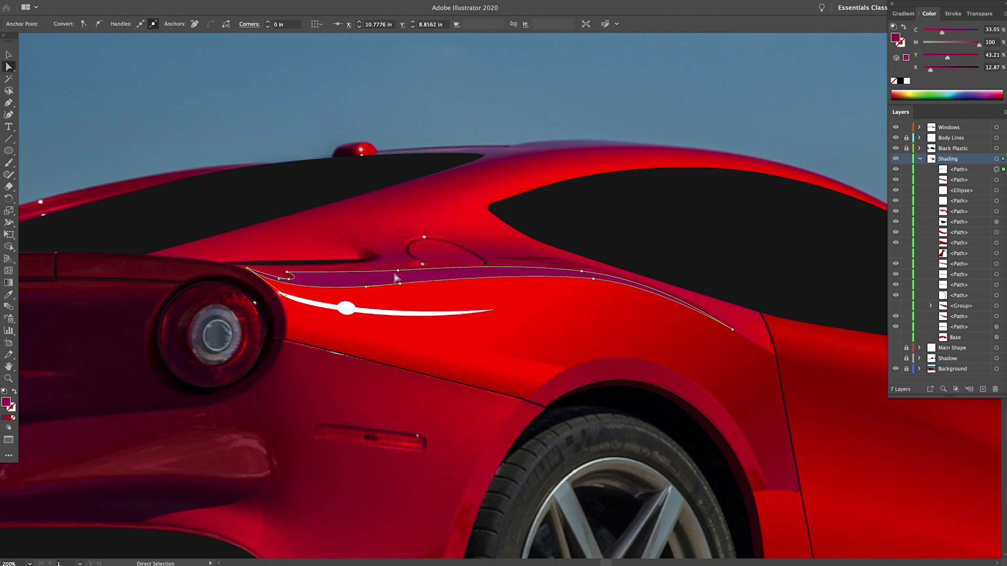
pyautogui.moveTo(346, 275); pyautogui.dragTo(407, 318)
pyautogui.click(389, 291)
pyautogui.moveTo(523, 292); pyautogui.dragTo(513, 295)
pyautogui.moveTo(513, 294); pyautogui.dragTo(244, 286)
pyautogui.press('/')
pyautogui.press('i')
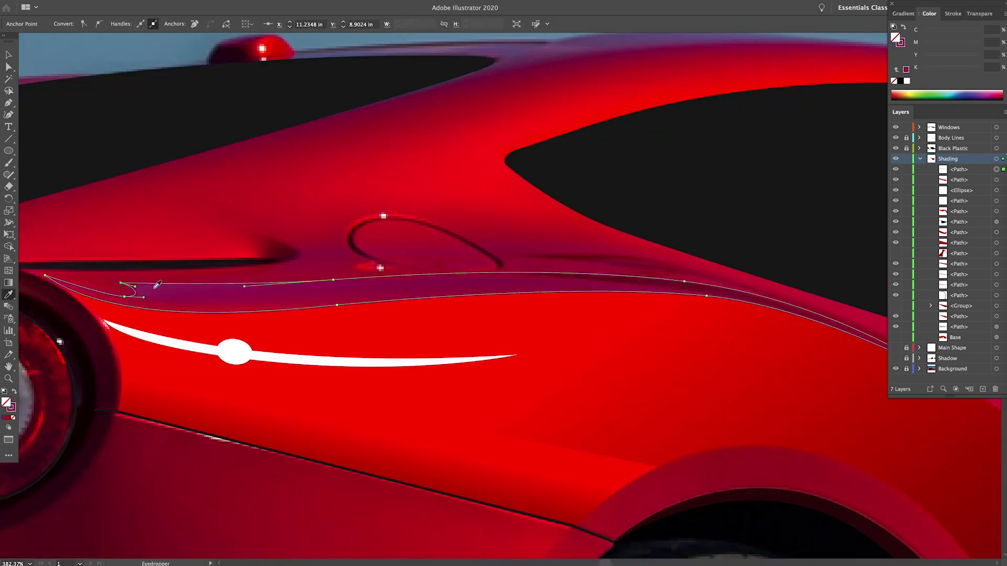
pyautogui.click(151, 292)
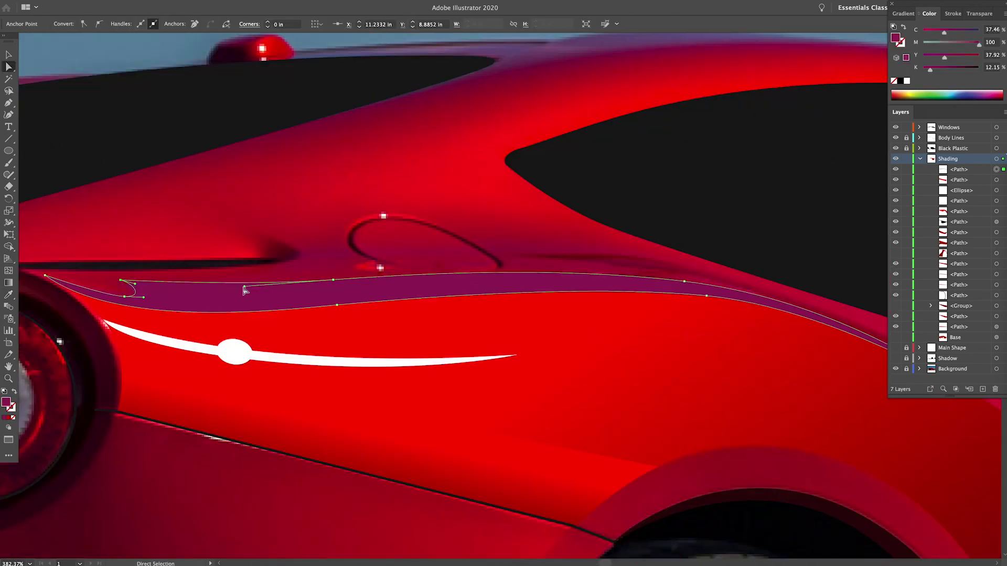
# Step: Trace a second shadow band above the purple one, from the dark slit's end past the fuel door towards the side window
pyautogui.press('p')
pyautogui.hscroll(3, 236, 273)
pyautogui.click(190, 265)
pyautogui.moveTo(219, 265); pyautogui.dragTo(237, 252)
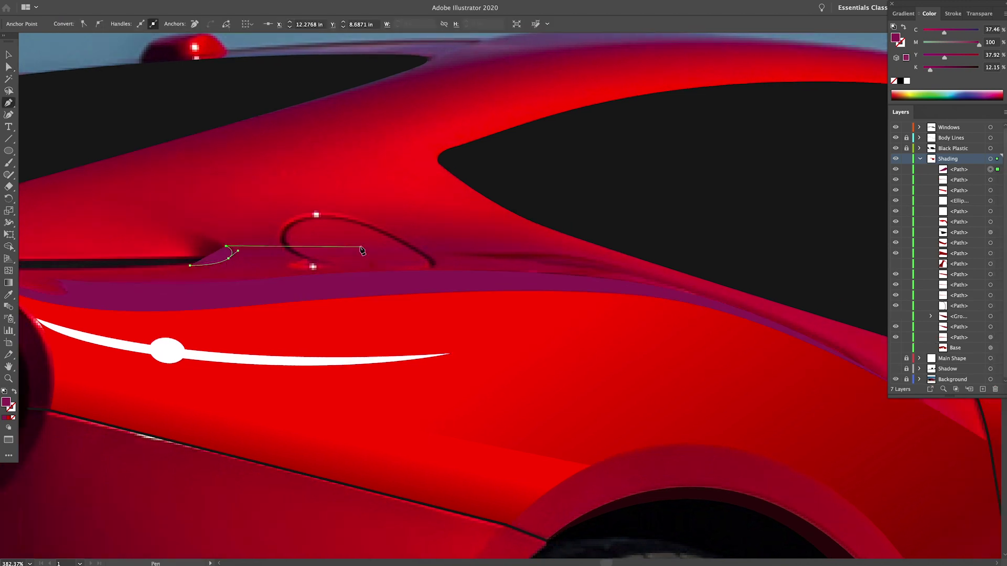
pyautogui.moveTo(419, 245); pyautogui.dragTo(439, 242)
pyautogui.moveTo(676, 280); pyautogui.dragTo(773, 322)
pyautogui.click(675, 280)
pyautogui.hotkey('shift', 'x')
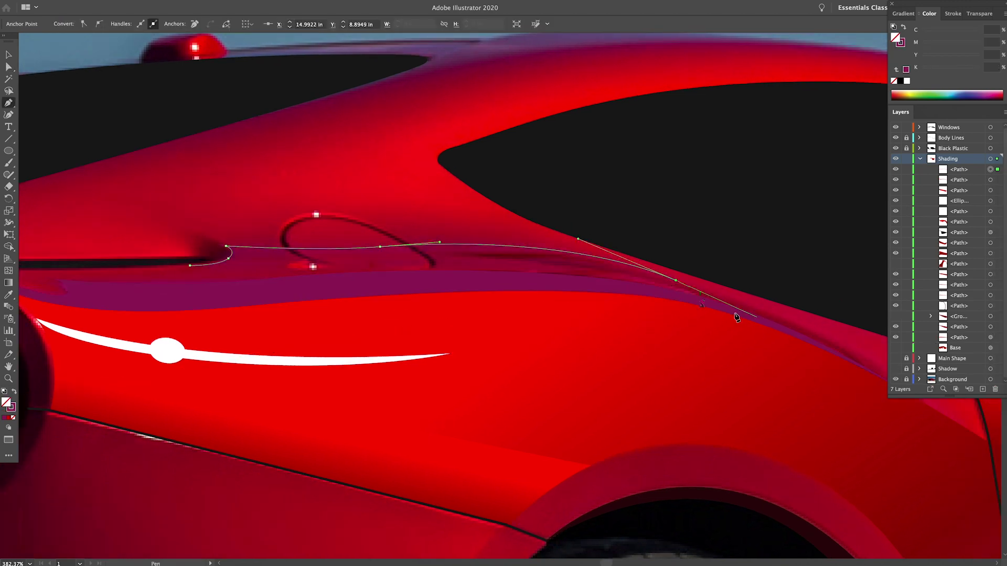
pyautogui.moveTo(190, 266); pyautogui.dragTo(132, 250)
# Step: Fill the second shadow band with dark crimson sampled from the photo and adjust its lower edge
pyautogui.press('i')
pyautogui.click(403, 259)
pyautogui.press('super+z')
pyautogui.click(261, 256)
pyautogui.press('a')
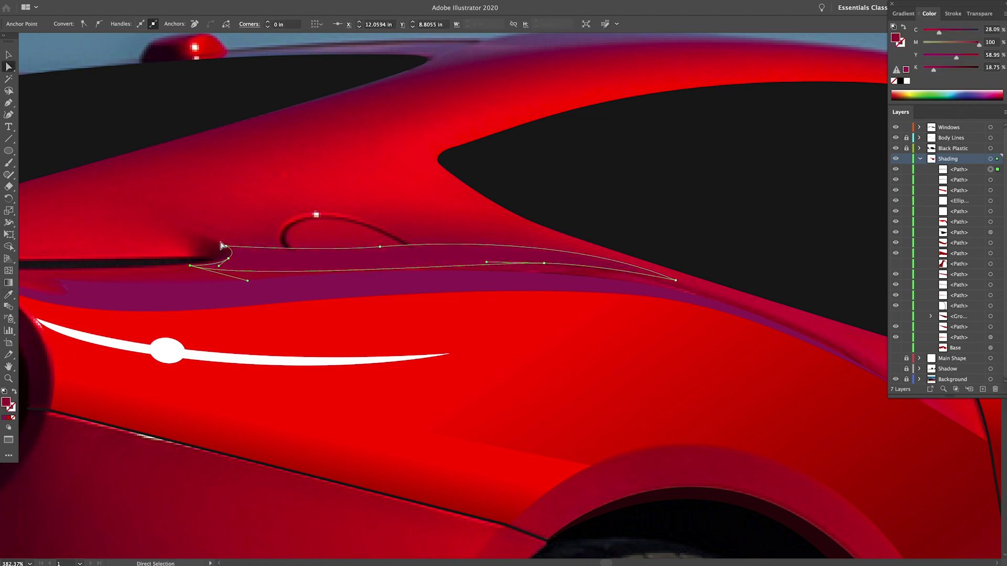
pyautogui.moveTo(543, 263)
pyautogui.mouseDown()
pyautogui.moveTo(499, 263)
pyautogui.moveTo(575, 260)
pyautogui.moveTo(494, 256)
pyautogui.mouseUp()
# Step: Hide the two shoulder shadow bands so the photo's creases below the side window can be traced
pyautogui.moveTo(896, 169); pyautogui.dragTo(896, 180)
pyautogui.moveTo(398, 243); pyautogui.dragTo(291, 205)
pyautogui.press('p')
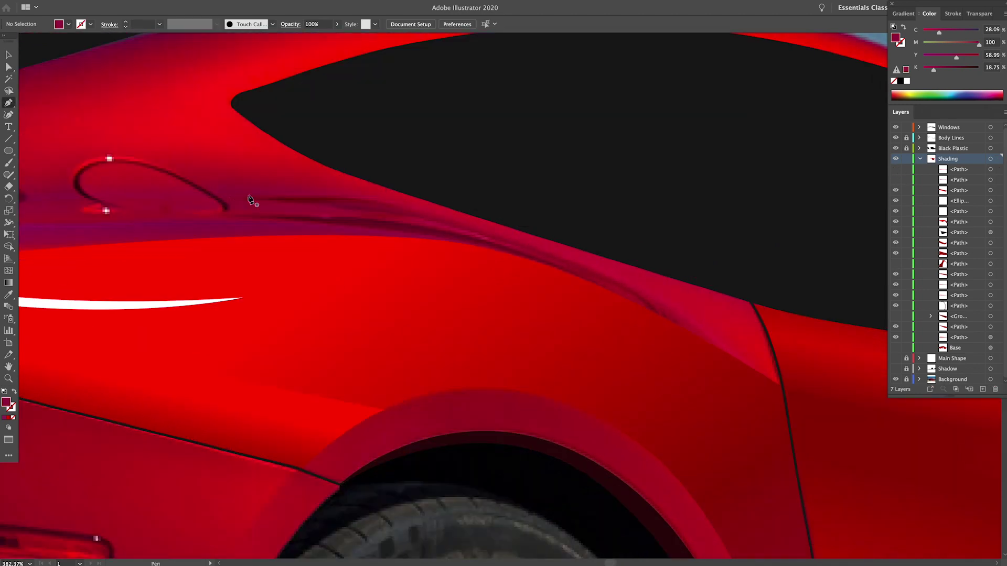
pyautogui.click(225, 197)
pyautogui.moveTo(380, 201); pyautogui.dragTo(445, 213)
pyautogui.press('super+z')
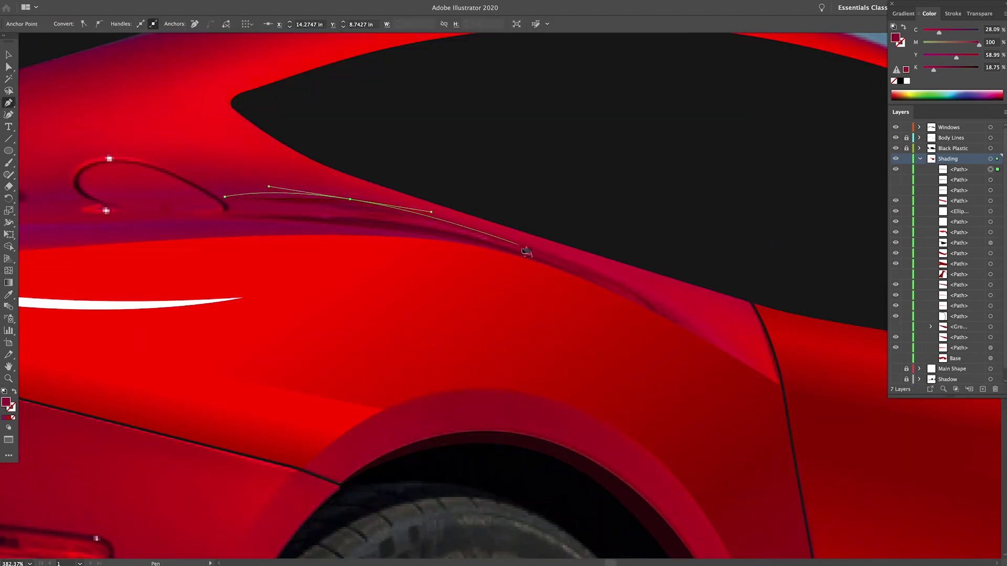
pyautogui.click(562, 266)
pyautogui.moveTo(660, 315)
pyautogui.mouseDown()
pyautogui.moveTo(378, 319)
pyautogui.moveTo(499, 240)
pyautogui.moveTo(609, 293)
pyautogui.mouseUp()
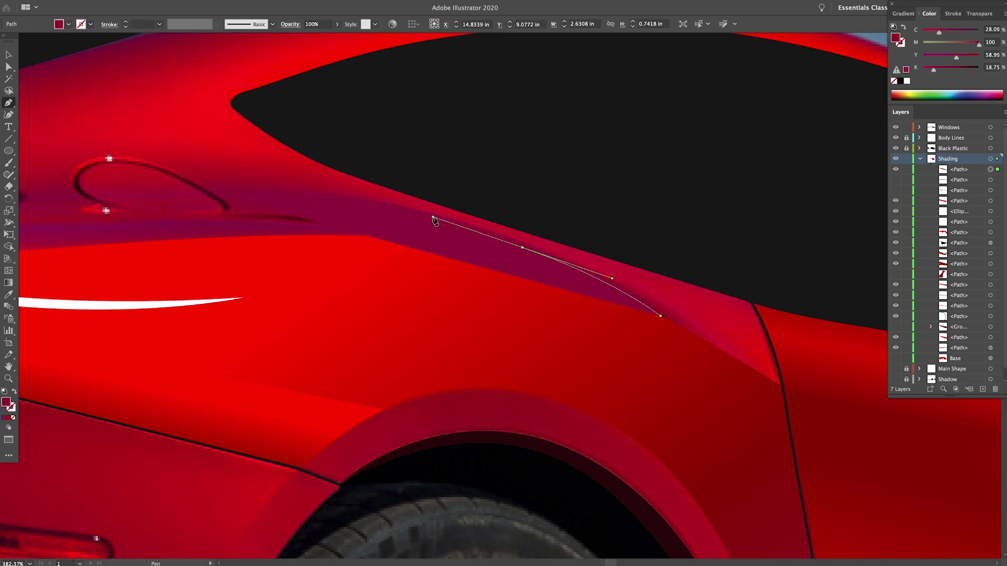
pyautogui.press('super+z')
pyautogui.press('super+z')
pyautogui.press('super+z')
# Step: Draw a curved crease line from beside the fuel door to below the side window with a dark maroon stroke and no fill
pyautogui.click(241, 199)
pyautogui.moveTo(659, 316); pyautogui.dragTo(869, 460)
pyautogui.click(14, 392)
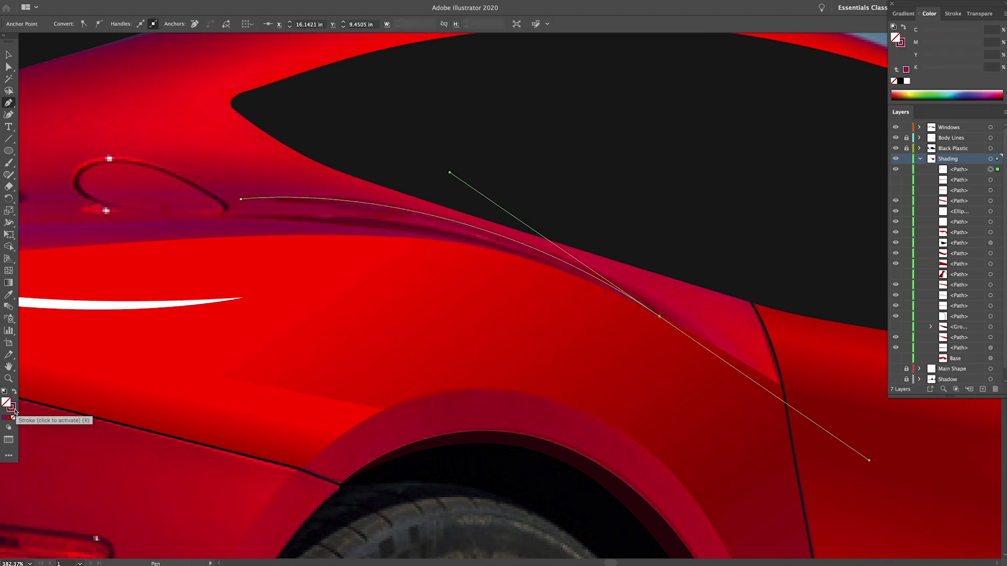
pyautogui.doubleClick(14, 411)
pyautogui.press('v')
pyautogui.press('p')
pyautogui.click(659, 316)
pyautogui.press('v')
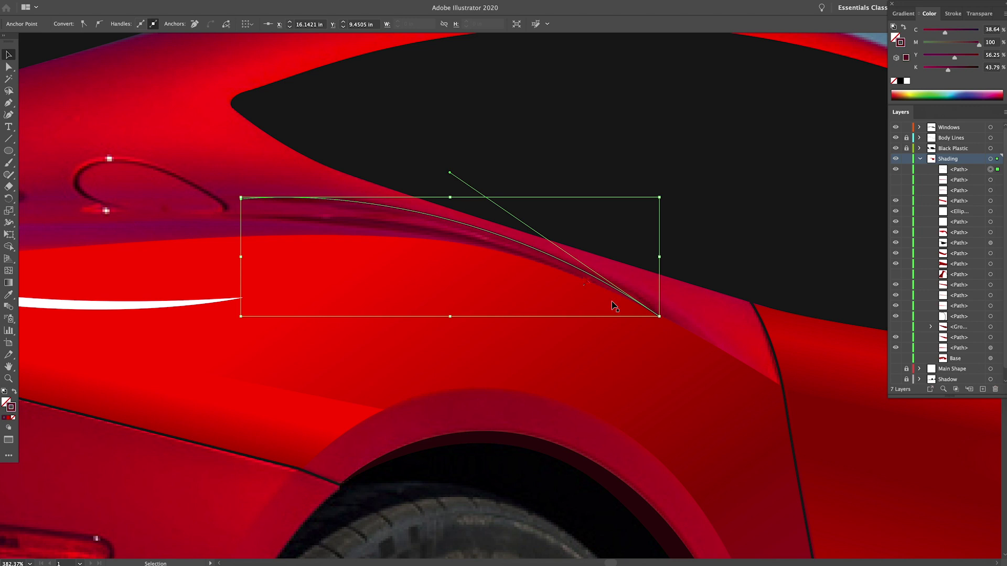
# Step: Give the crease line a tapered width profile and a 3 pt weight, and nudge its rear endpoint onto the photo's crease
pyautogui.click(952, 13)
pyautogui.click(964, 172)
pyautogui.click(922, 265)
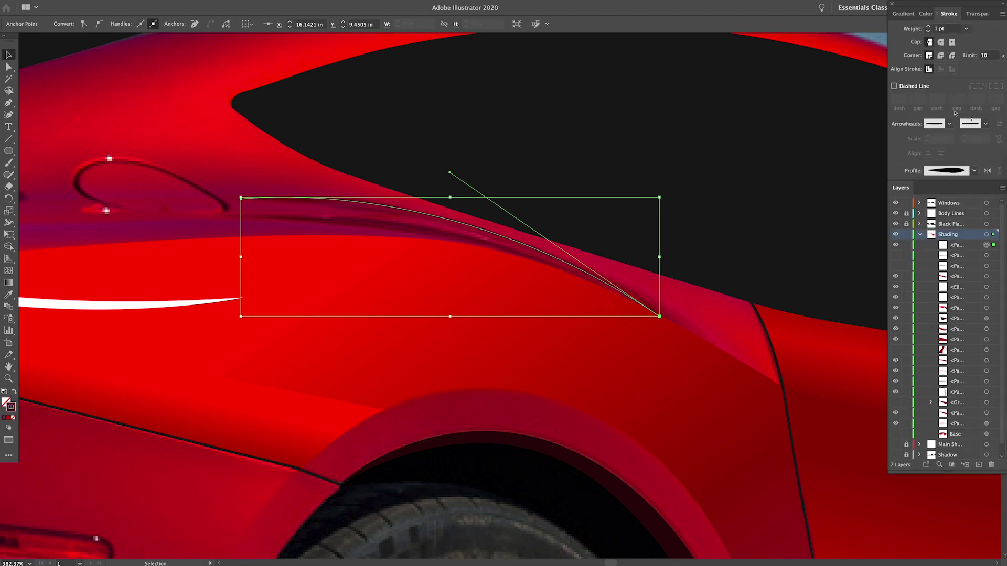
pyautogui.click(927, 26)
pyautogui.click(927, 26)
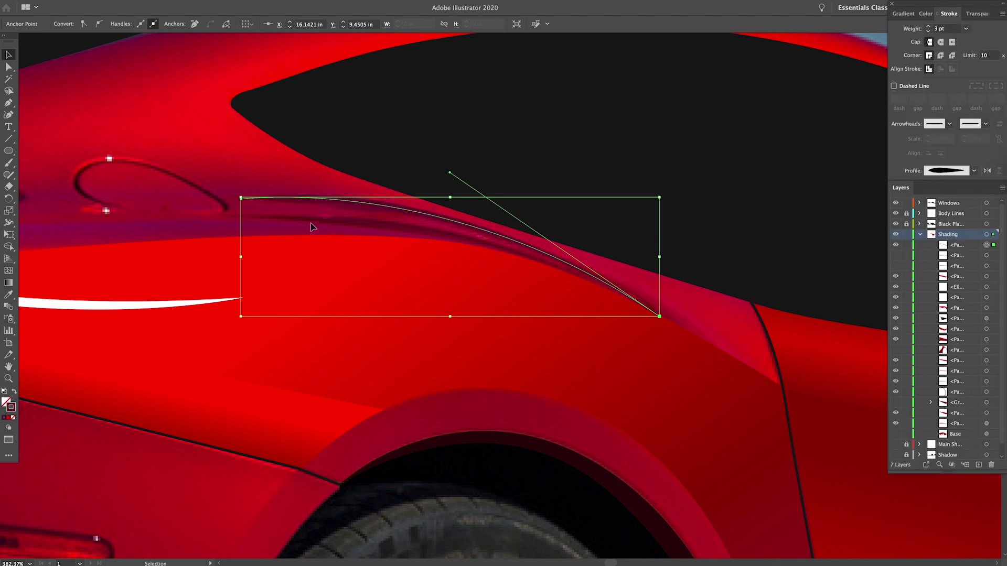
pyautogui.press('a')
pyautogui.moveTo(241, 198); pyautogui.dragTo(240, 203)
# Step: Draw a second crease line just below the first with a symmetrically tapered width profile and a 5 pt weight
pyautogui.press('p')
pyautogui.click(208, 217)
pyautogui.moveTo(614, 294); pyautogui.dragTo(788, 394)
pyautogui.press('v')
pyautogui.click(974, 170)
pyautogui.click(937, 202)
pyautogui.click(927, 26)
pyautogui.click(928, 27)
pyautogui.click(928, 27)
pyautogui.click(928, 26)
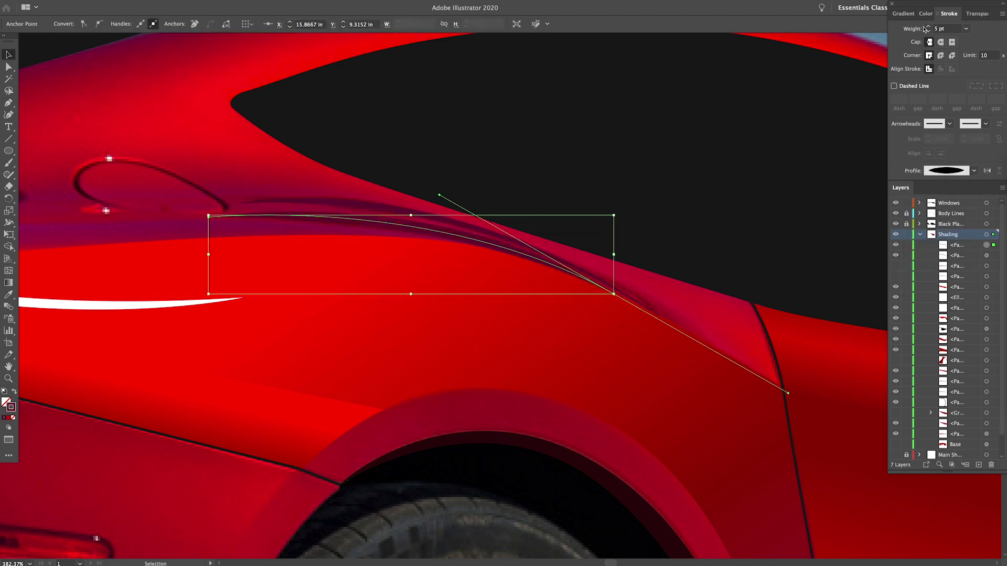
# Step: Show the two shadow bands and the Base shape again, and hide the Background layer
pyautogui.moveTo(895, 266); pyautogui.dragTo(895, 276)
pyautogui.click(896, 444)
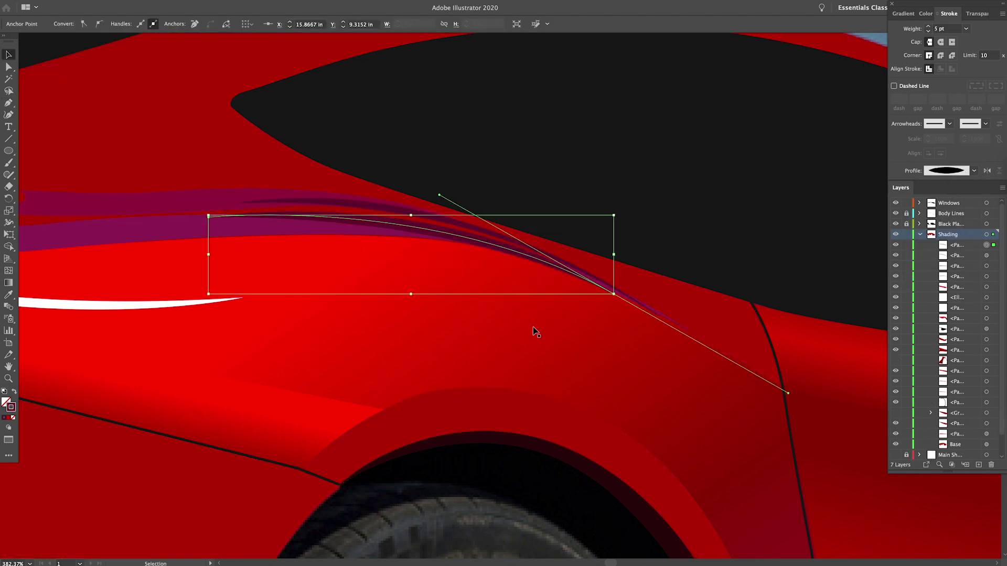
pyautogui.click(533, 328)
pyautogui.keyDown('alt'); pyautogui.keyDown('super'); pyautogui.click(506, 283); pyautogui.keyUp('super'); pyautogui.keyUp('alt')
pyautogui.press('super+0')
pyautogui.moveTo(947, 472); pyautogui.dragTo(947, 555)
pyautogui.click(895, 476)
pyautogui.click(711, 445)
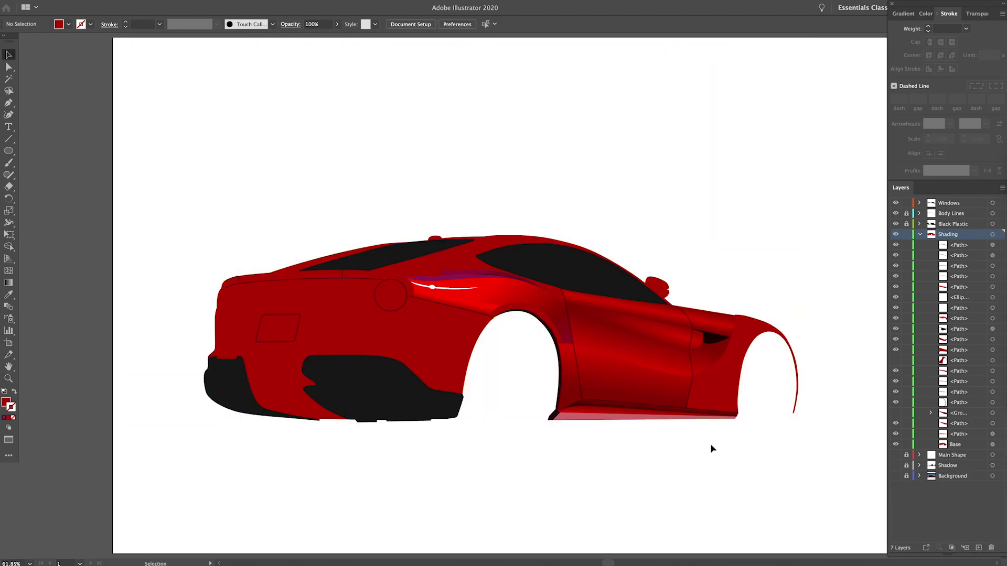
# Step: Select both shoulder shadow bands and shift their fill to a matching purple
pyautogui.moveTo(486, 283); pyautogui.dragTo(551, 286)
pyautogui.press('a')
pyautogui.click(438, 259)
pyautogui.keyDown('shift'); pyautogui.click(437, 244); pyautogui.keyUp('shift')
pyautogui.click(926, 13)
pyautogui.doubleClick(5, 403)
pyautogui.click(702, 168)
pyautogui.moveTo(726, 118); pyautogui.dragTo(726, 133)
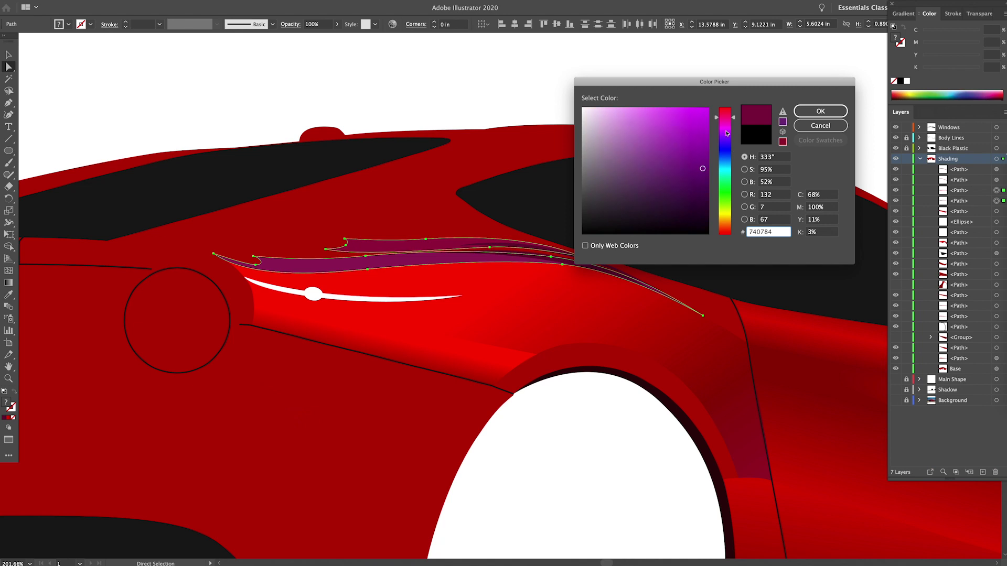
pyautogui.click(820, 111)
pyautogui.press('v')
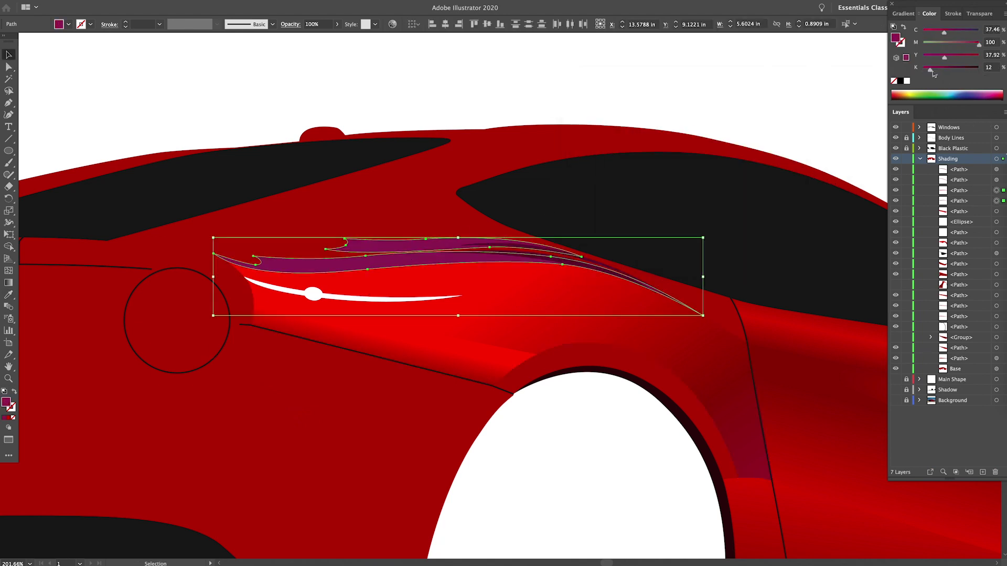
# Step: Darken the strokes of the two crease lines by raising their black value
pyautogui.click(516, 248)
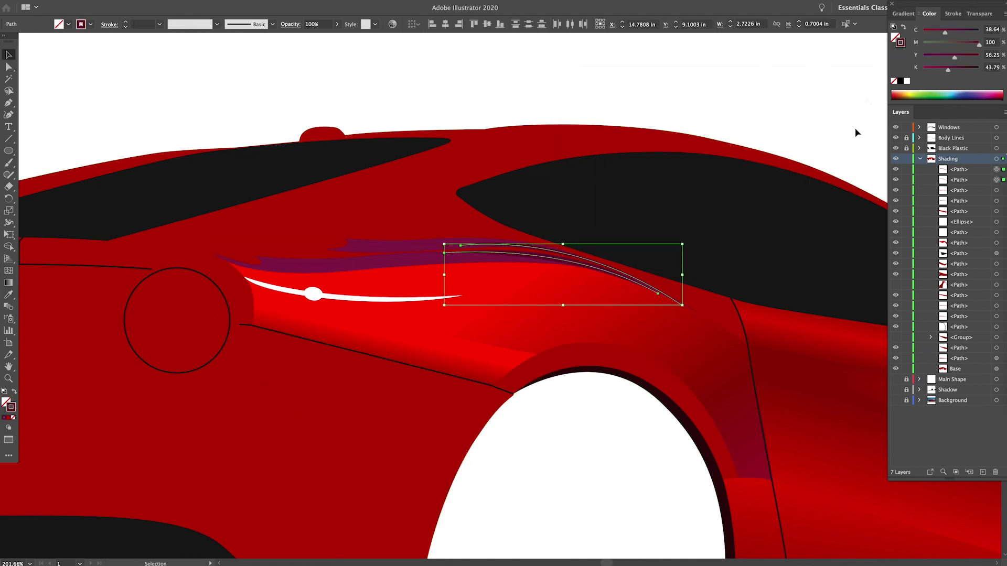
pyautogui.moveTo(948, 69); pyautogui.dragTo(964, 71)
pyautogui.click(818, 133)
# Step: Change the lower crease line's width profile to one with a single off-centre bulge
pyautogui.moveTo(605, 277); pyautogui.dragTo(674, 279)
pyautogui.click(451, 226)
pyautogui.click(952, 14)
pyautogui.click(974, 170)
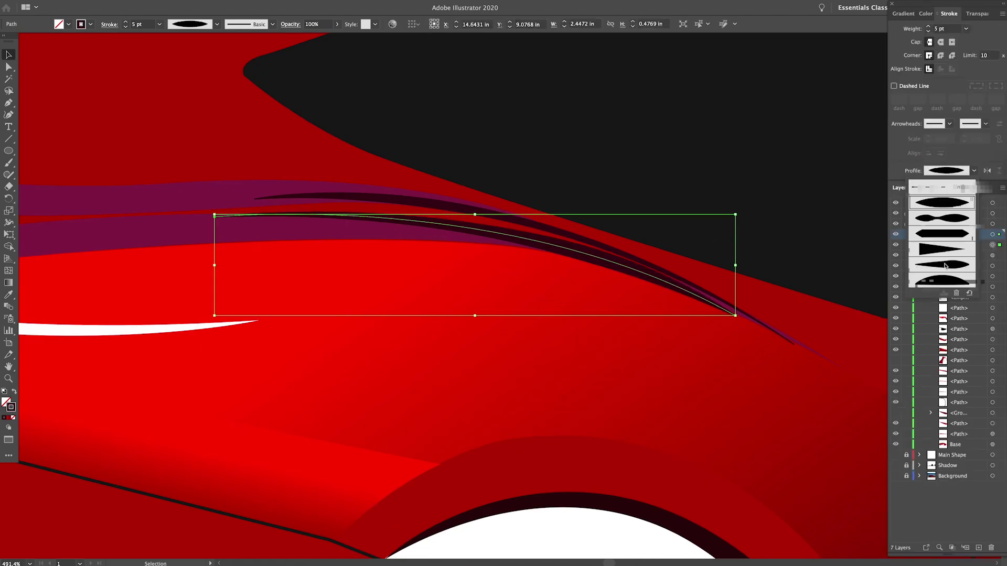
pyautogui.click(945, 266)
pyautogui.click(734, 149)
# Step: Try the Multiply, Lighten and Screen blend modes on the two shoulder shadow bands
pyautogui.click(698, 267)
pyautogui.press('z')
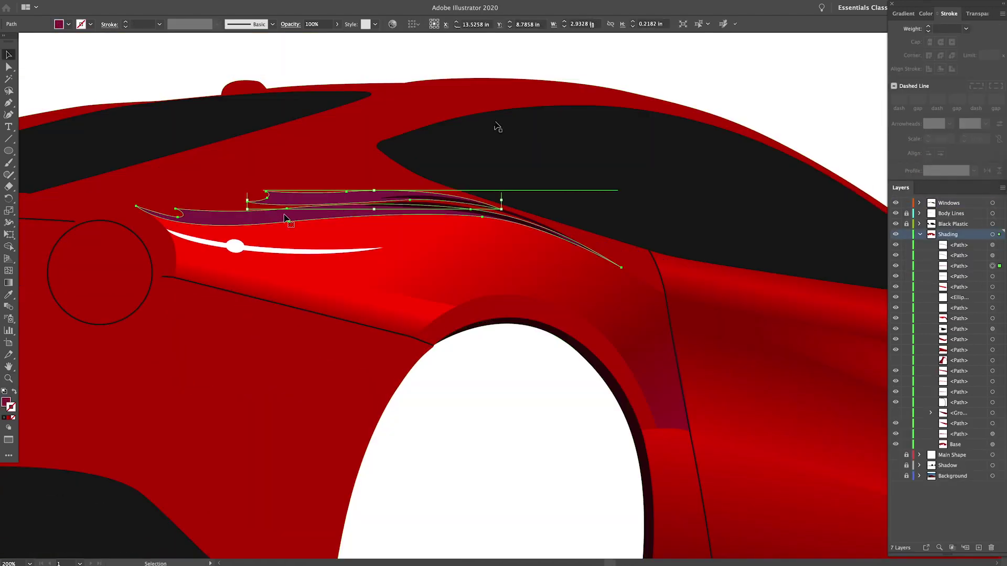
pyautogui.click(965, 14)
pyautogui.click(924, 32)
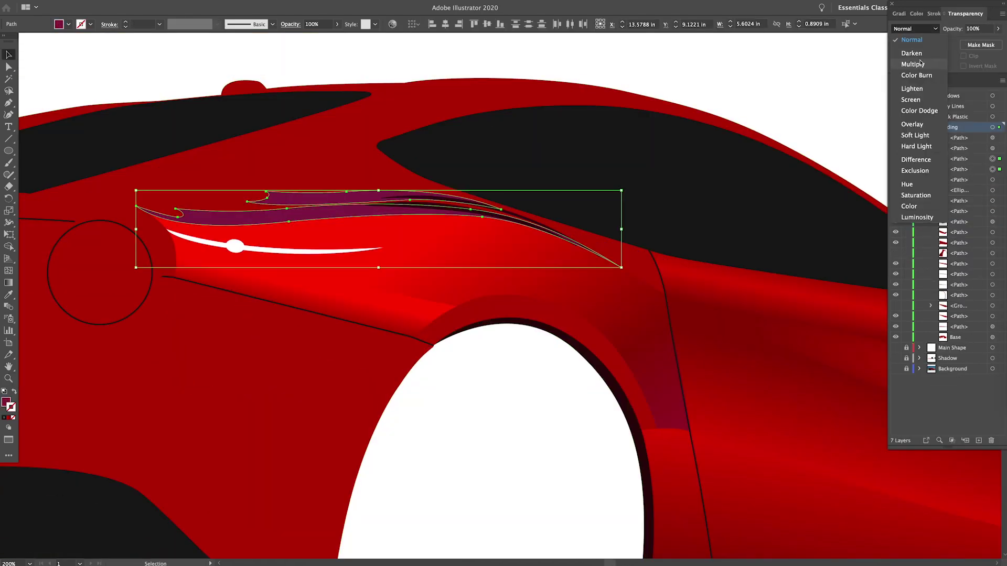
pyautogui.click(920, 64)
pyautogui.click(764, 108)
pyautogui.press('super+0')
pyautogui.click(449, 273)
pyautogui.keyDown('shift'); pyautogui.click(420, 280); pyautogui.keyUp('shift')
pyautogui.click(916, 29)
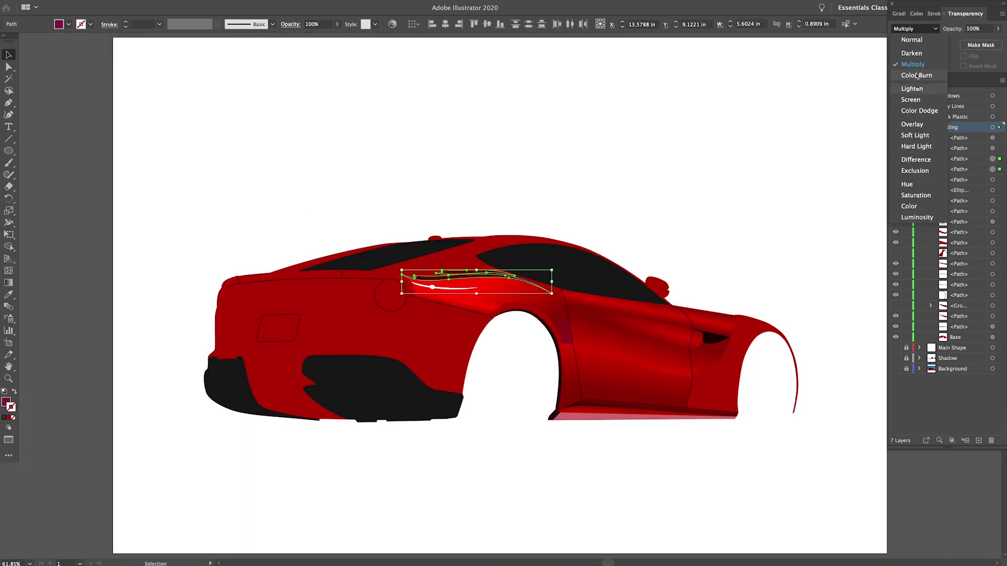
pyautogui.click(916, 88)
pyautogui.click(916, 28)
pyautogui.click(915, 100)
pyautogui.click(917, 29)
pyautogui.press('z')
pyautogui.moveTo(464, 271); pyautogui.dragTo(703, 244)
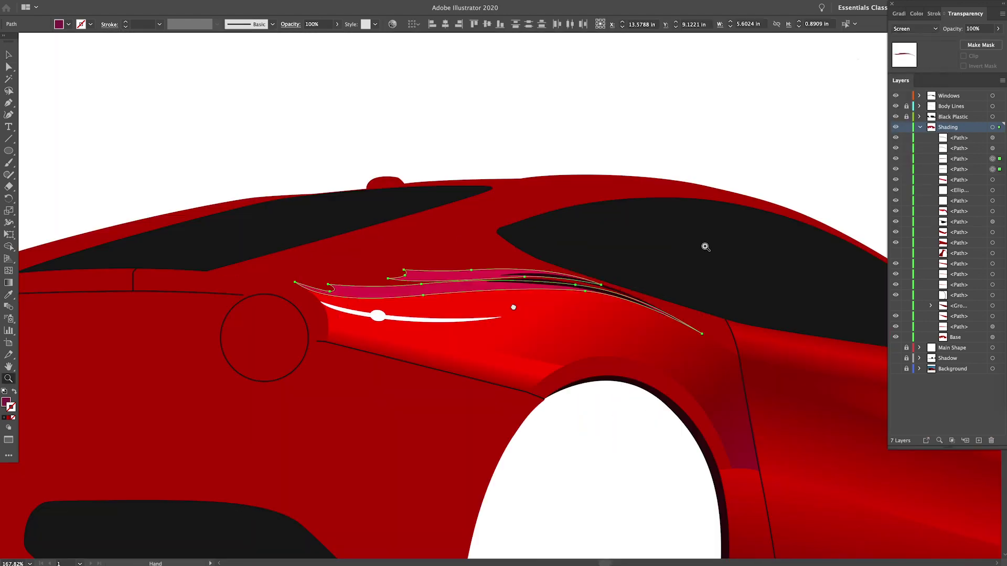
# Step: Try further blend modes on the two bands, including Exclusion, Color and Luminosity
pyautogui.click(914, 29)
pyautogui.click(912, 64)
pyautogui.click(914, 29)
pyautogui.click(912, 40)
pyautogui.click(914, 30)
pyautogui.click(913, 76)
pyautogui.click(904, 30)
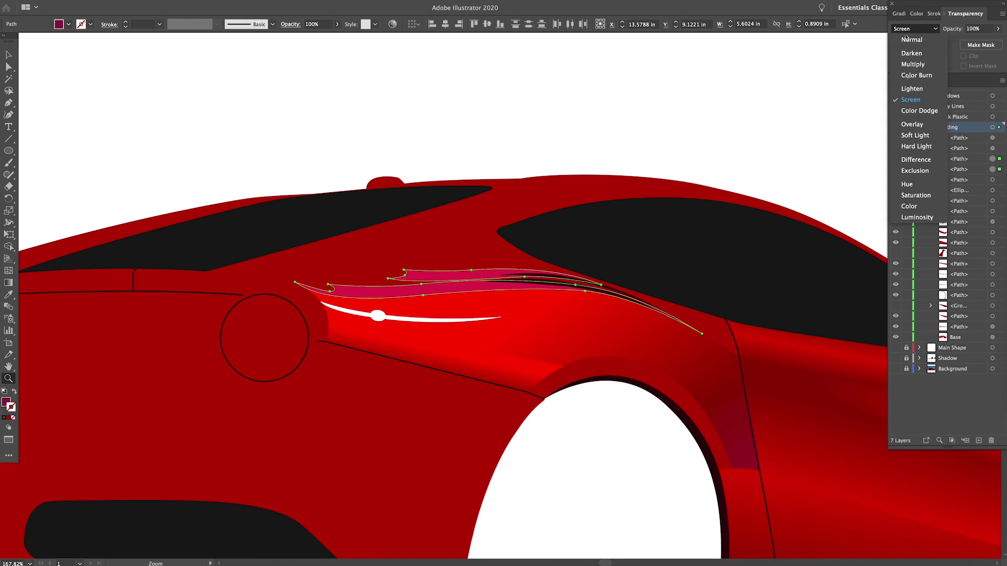
pyautogui.click(907, 132)
pyautogui.click(903, 29)
pyautogui.click(910, 171)
pyautogui.click(911, 29)
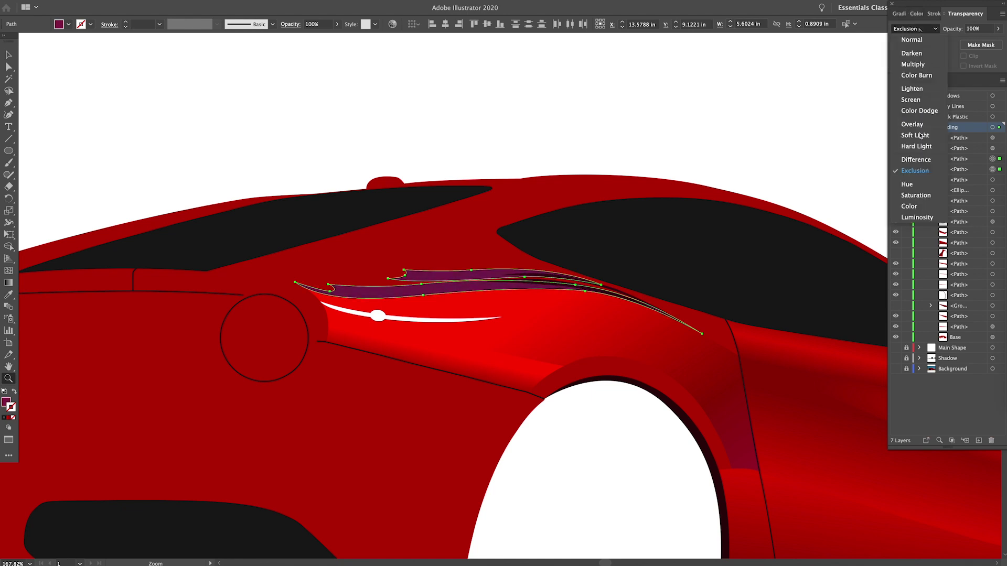
pyautogui.click(915, 209)
pyautogui.click(913, 30)
pyautogui.click(915, 219)
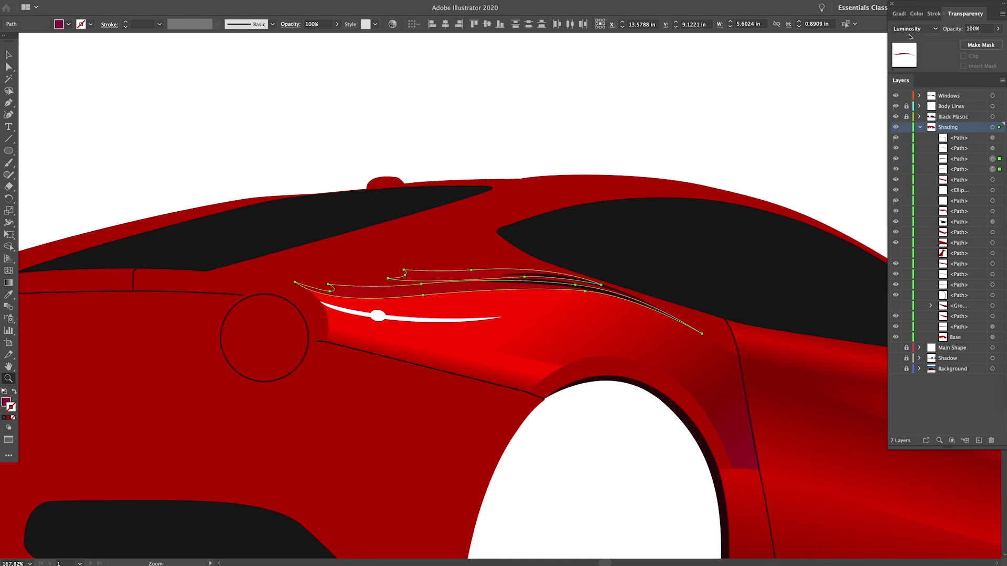
# Step: Set the two shadow bands to the Color blend mode with 70% opacity
pyautogui.click(912, 29)
pyautogui.click(915, 208)
pyautogui.click(998, 28)
pyautogui.moveTo(980, 41); pyautogui.dragTo(985, 43)
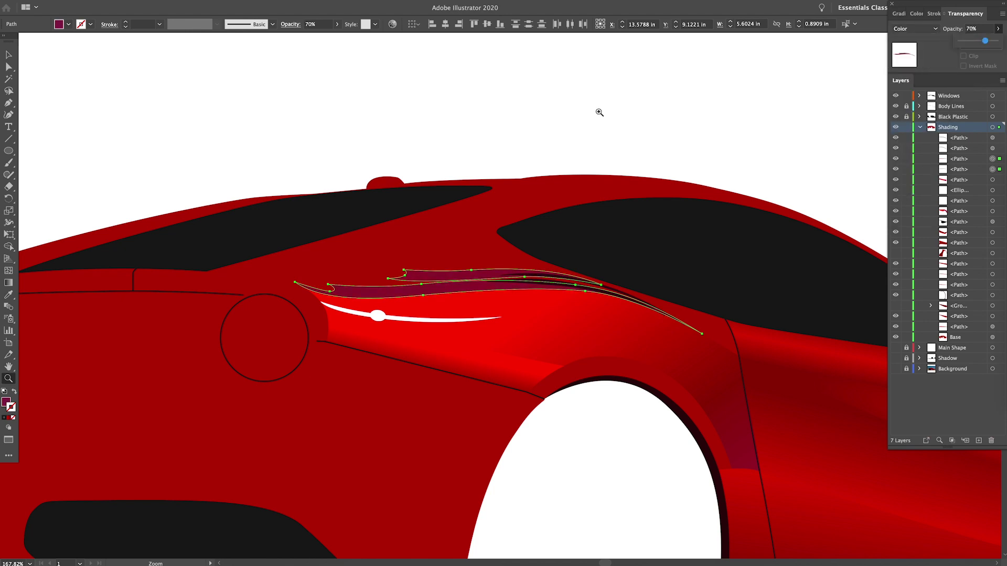
pyautogui.click(600, 112)
pyautogui.click(337, 247)
# Step: Reshape the upper shadow band's rear tip and lower edge by moving its anchor points and curve handles
pyautogui.press('a')
pyautogui.click(525, 296)
pyautogui.keyDown('alt'); pyautogui.keyDown('super'); pyautogui.click(543, 318); pyautogui.keyUp('super'); pyautogui.keyUp('alt')
pyautogui.keyDown('alt'); pyautogui.keyDown('super'); pyautogui.click(557, 308); pyautogui.keyUp('super'); pyautogui.keyUp('alt')
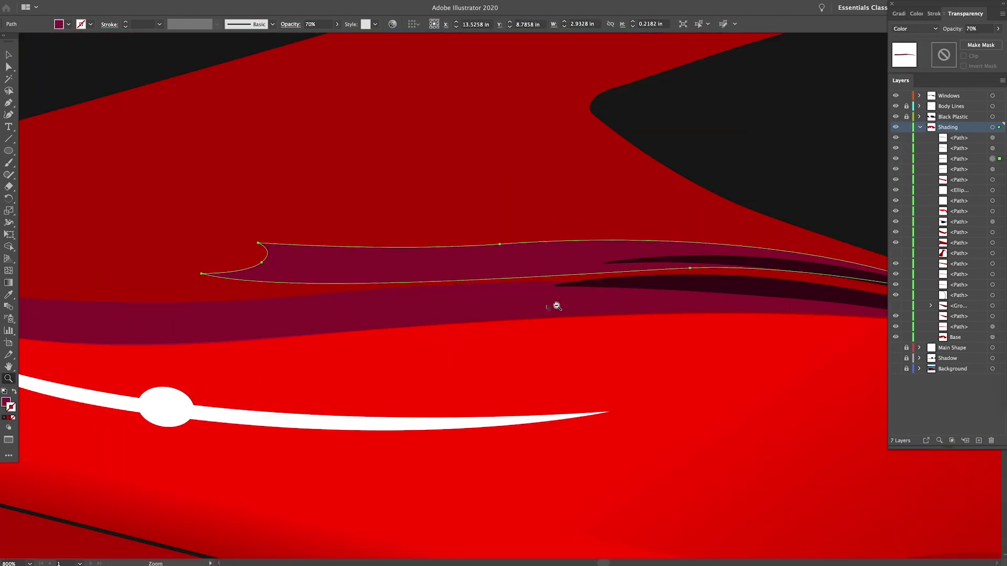
pyautogui.click(690, 264)
pyautogui.moveTo(292, 297); pyautogui.dragTo(409, 282)
pyautogui.moveTo(202, 274); pyautogui.dragTo(219, 273)
pyautogui.click(262, 262)
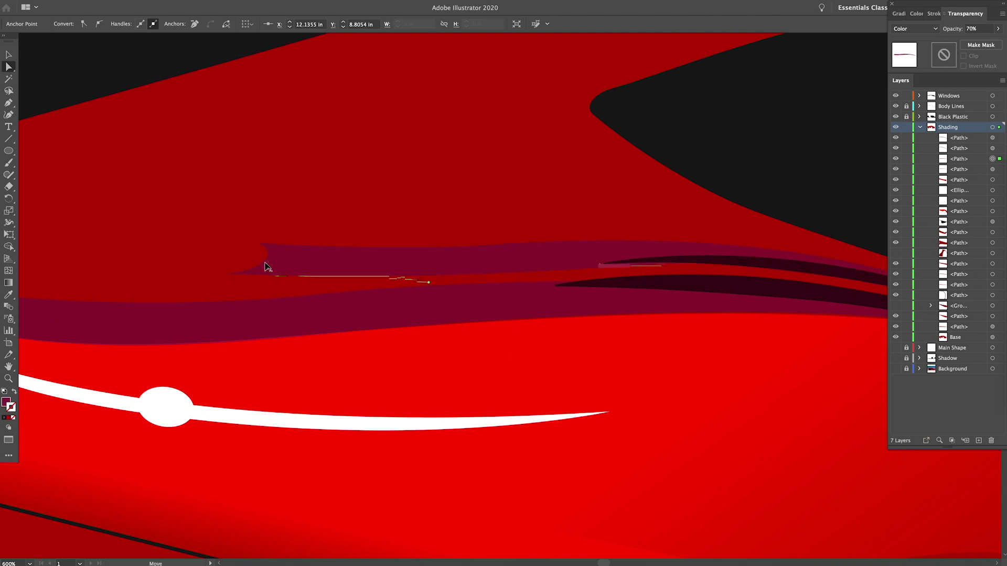
# Step: Smooth the upper shadow band's upper and lower curves above the crease lines
pyautogui.moveTo(500, 245); pyautogui.dragTo(359, 236)
pyautogui.click(358, 235)
pyautogui.click(548, 254)
pyautogui.click(486, 235)
pyautogui.click(487, 239)
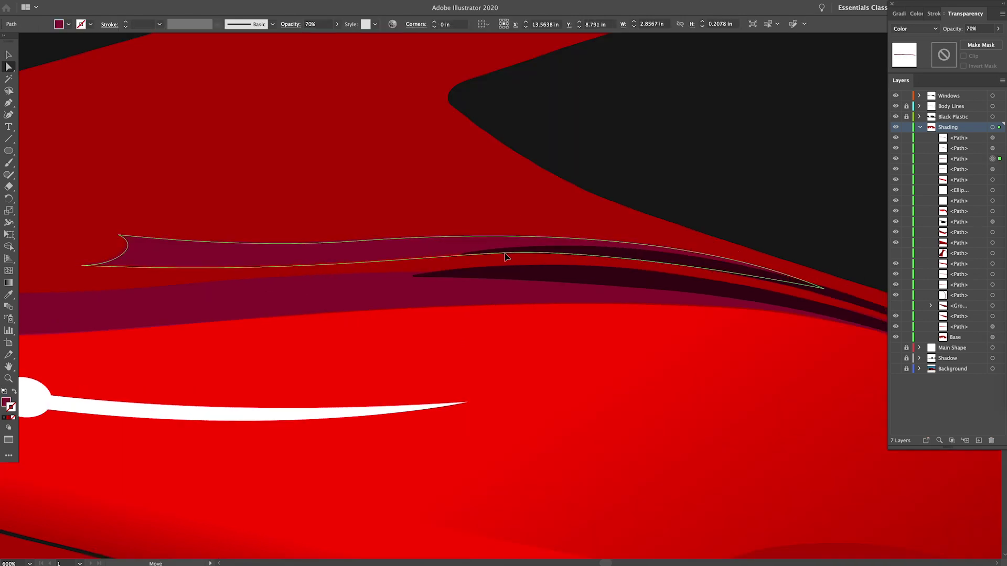
pyautogui.click(508, 253)
pyautogui.click(547, 213)
pyautogui.click(328, 261)
pyautogui.moveTo(285, 271); pyautogui.dragTo(254, 248)
pyautogui.click(319, 250)
pyautogui.click(348, 240)
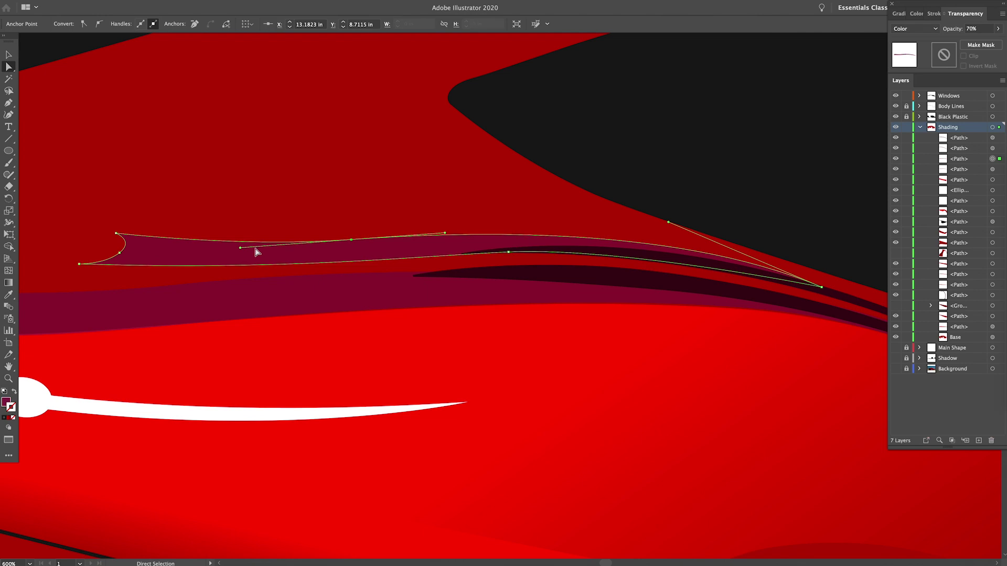
pyautogui.click(442, 217)
# Step: Smooth the upper edge of the lower shadow band by moving its anchor points
pyautogui.moveTo(584, 251); pyautogui.dragTo(581, 163)
pyautogui.click(738, 198)
pyautogui.click(726, 200)
pyautogui.moveTo(725, 200); pyautogui.dragTo(651, 189)
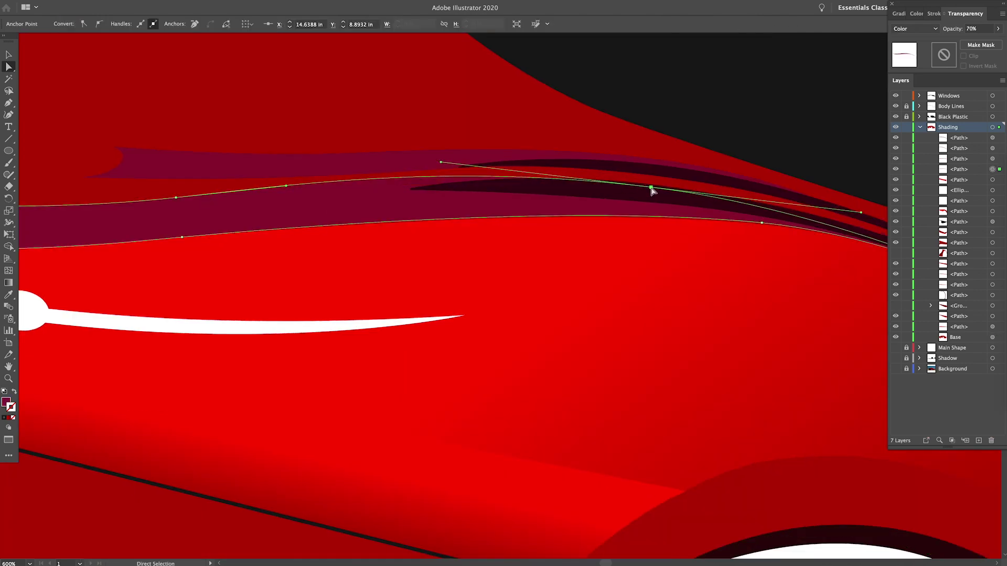
pyautogui.moveTo(484, 185); pyautogui.dragTo(694, 218)
pyautogui.click(693, 217)
pyautogui.moveTo(620, 219)
pyautogui.mouseDown()
pyautogui.moveTo(556, 219)
pyautogui.moveTo(600, 218)
pyautogui.mouseUp()
# Step: Extend the upper crease line's front end towards the shadow band's tip and adjust its curve handle
pyautogui.moveTo(839, 210); pyautogui.dragTo(398, 263)
pyautogui.keyDown('alt'); pyautogui.click(616, 260); pyautogui.keyUp('alt')
pyautogui.click(613, 377)
pyautogui.moveTo(618, 413); pyautogui.dragTo(674, 439)
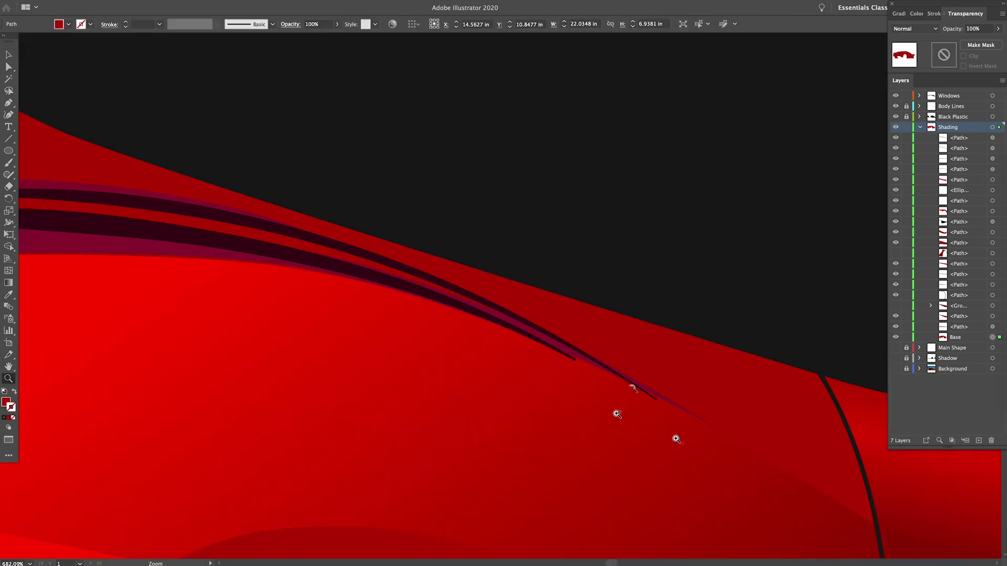
pyautogui.moveTo(656, 397); pyautogui.dragTo(736, 438)
pyautogui.moveTo(326, 204); pyautogui.dragTo(478, 232)
pyautogui.keyDown('alt'); pyautogui.click(472, 236); pyautogui.keyUp('alt')
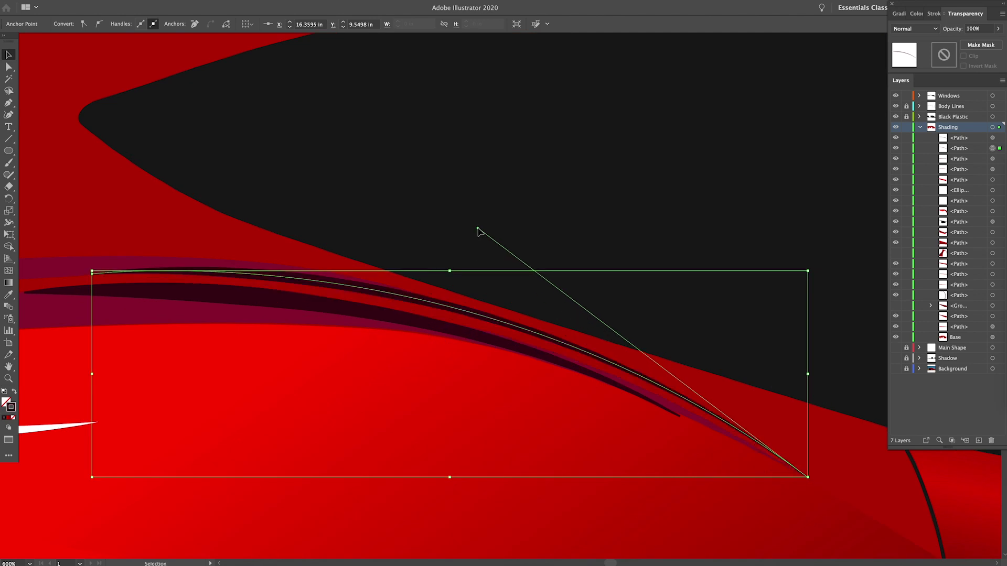
# Step: Select the lower crease line's front endpoint, then check the whole car and clear the selection
pyautogui.press('a')
pyautogui.click(682, 414)
pyautogui.press('v')
pyautogui.click(542, 410)
pyautogui.press('super+0')
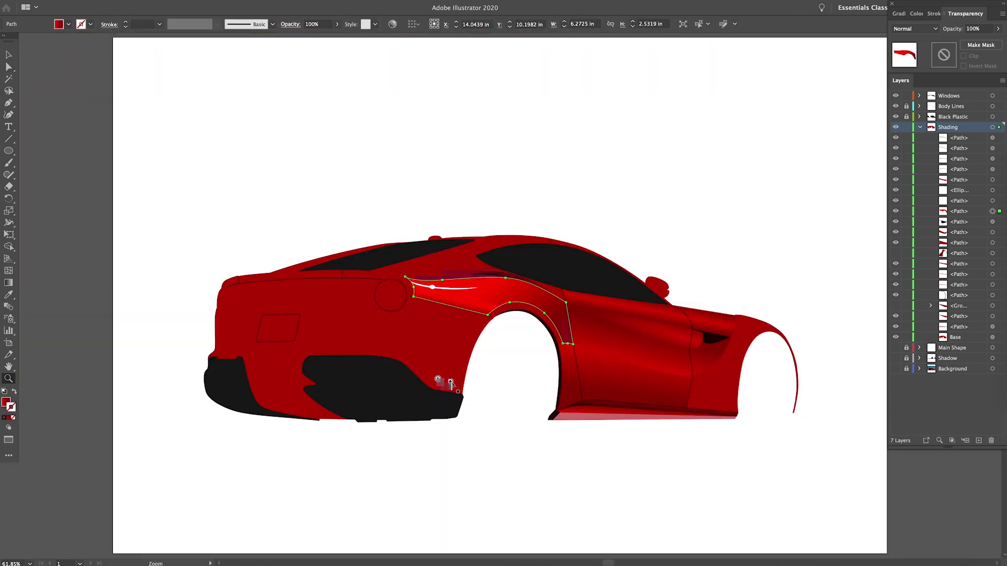
pyautogui.click(580, 470)
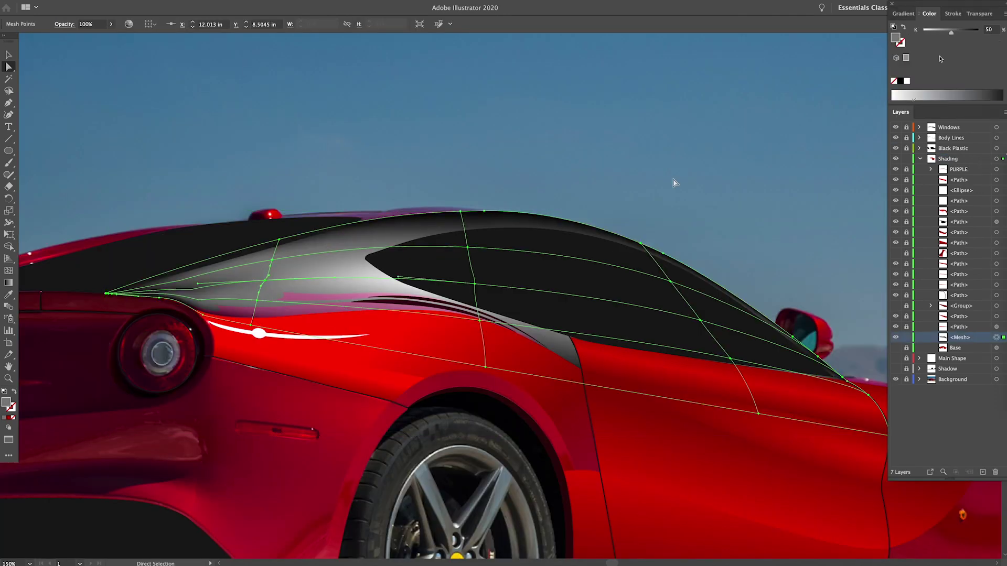
# Step: Recolor the rear tip point of the roof's gradient mesh dark crimson
pyautogui.click(107, 297)
pyautogui.moveTo(107, 297); pyautogui.dragTo(378, 348)
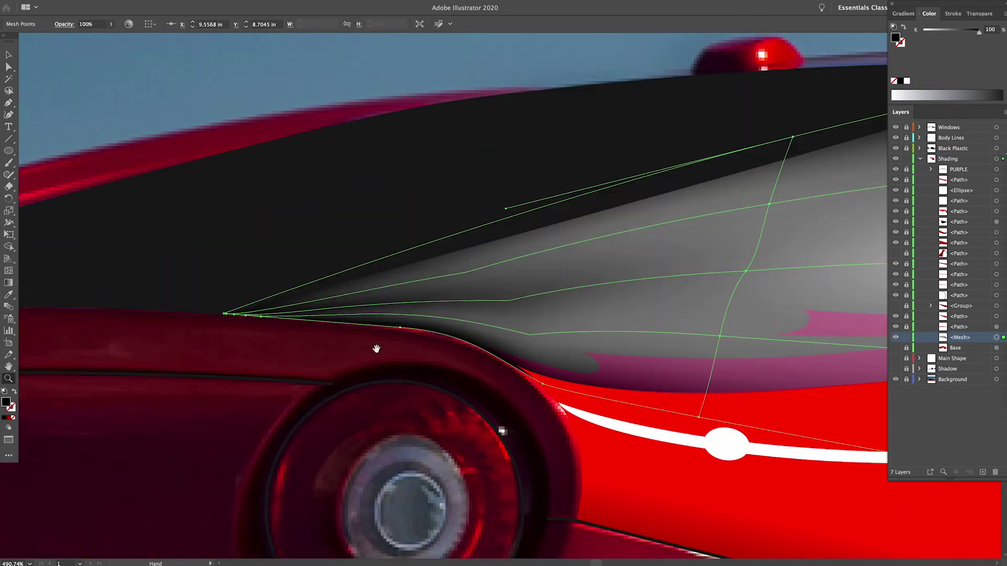
pyautogui.doubleClick(895, 38)
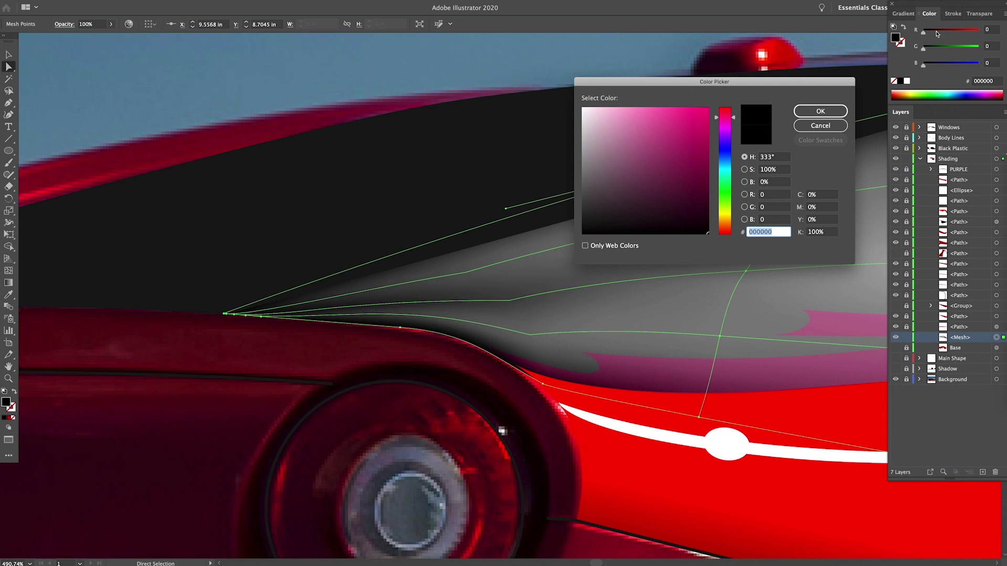
pyautogui.click(708, 192)
pyautogui.click(803, 110)
# Step: Switch the neighbouring mesh points near the rear tip to RGB colour and raise their red value
pyautogui.click(234, 315)
pyautogui.click(1005, 13)
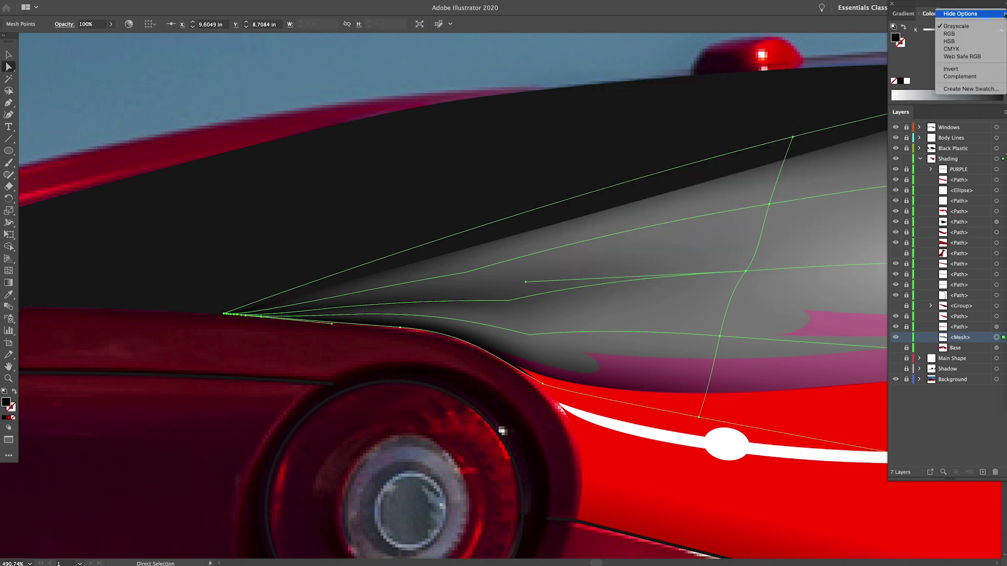
pyautogui.click(939, 34)
pyautogui.click(234, 315)
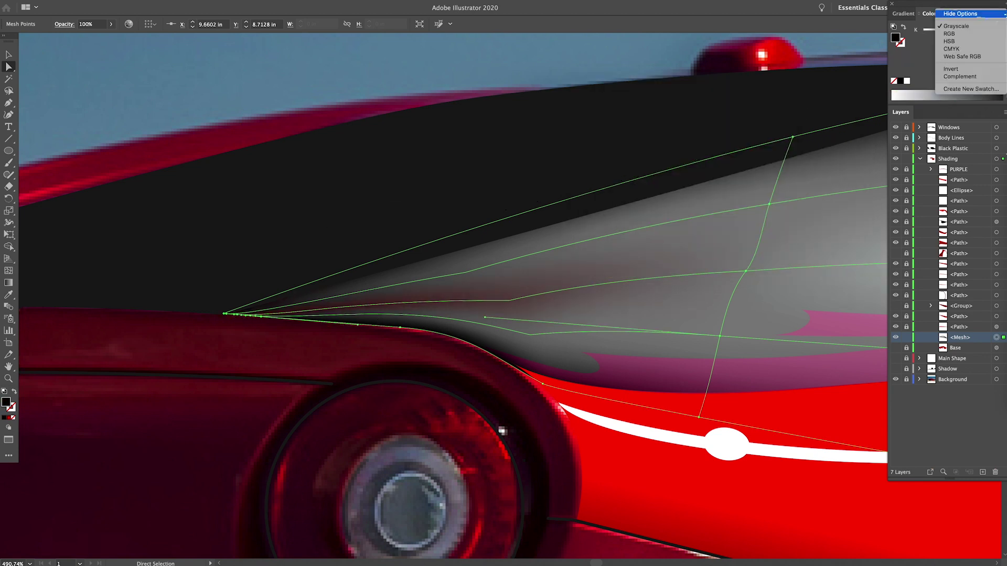
pyautogui.click(261, 318)
pyautogui.click(1004, 14)
pyautogui.click(949, 34)
pyautogui.moveTo(923, 32); pyautogui.dragTo(979, 32)
# Step: Switch the mesh points along the roof mesh's lower edge to RGB colour and adjust their red, green and blue values
pyautogui.click(400, 329)
pyautogui.click(1004, 13)
pyautogui.click(985, 33)
pyautogui.moveTo(979, 49); pyautogui.dragTo(922, 66)
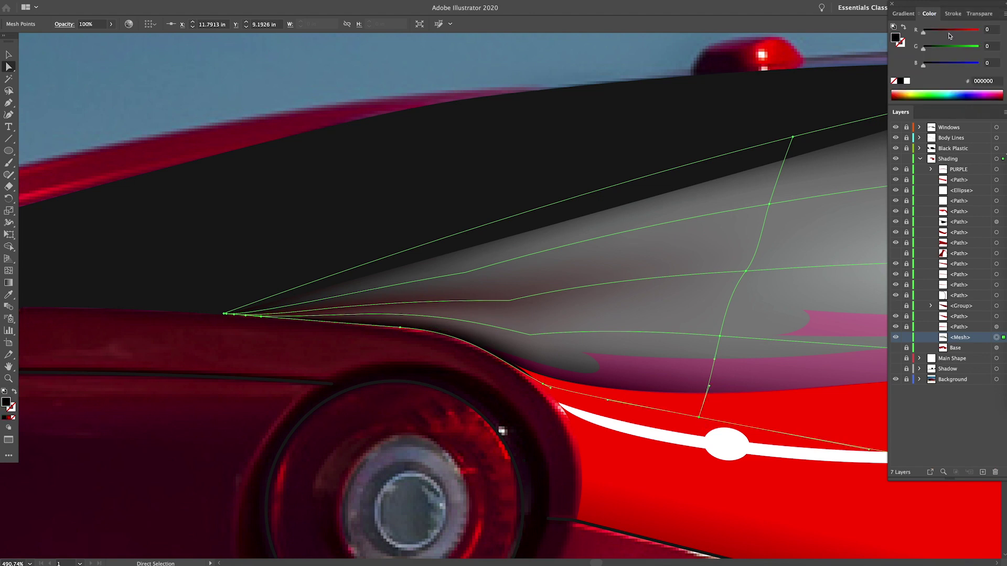
pyautogui.click(719, 336)
pyautogui.click(720, 336)
pyautogui.click(699, 417)
pyautogui.moveTo(978, 32); pyautogui.dragTo(922, 49)
# Step: Switch the lower interior point of the vertical mesh line to RGB colour and recolor it bright red
pyautogui.click(720, 336)
pyautogui.click(1004, 14)
pyautogui.click(984, 34)
pyautogui.moveTo(951, 66); pyautogui.dragTo(923, 65)
# Step: Recolor the middle interior mesh point bright red in RGB and refine the red value of the point below it
pyautogui.click(745, 271)
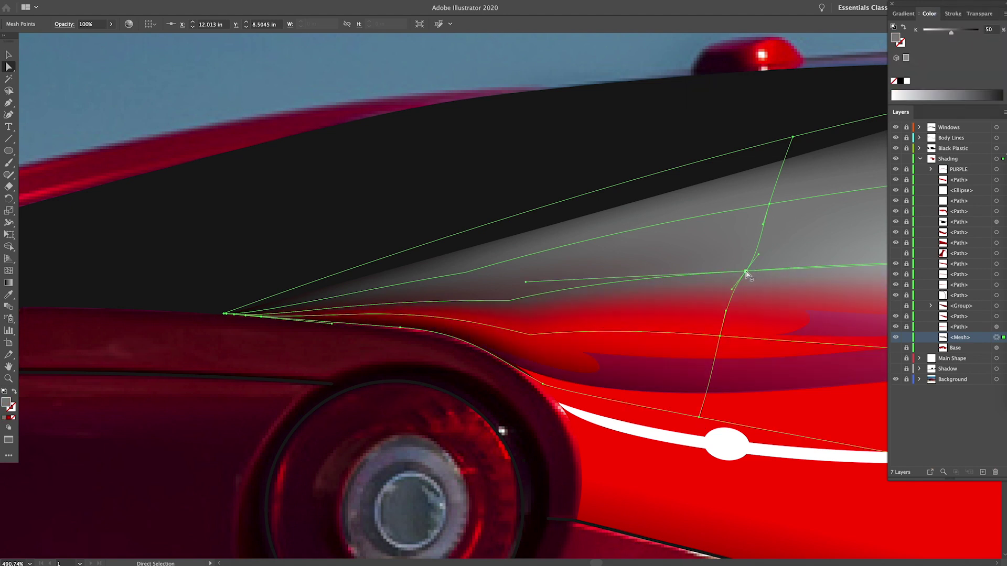
pyautogui.click(1004, 13)
pyautogui.click(984, 35)
pyautogui.moveTo(951, 33); pyautogui.dragTo(979, 33)
pyautogui.moveTo(951, 49); pyautogui.dragTo(923, 66)
pyautogui.click(719, 336)
pyautogui.moveTo(979, 33)
pyautogui.mouseDown()
pyautogui.moveTo(954, 32)
pyautogui.moveTo(978, 33)
pyautogui.mouseUp()
# Step: Recolor the upper interior mesh point bright red in RGB, and select the black point on the mesh's top edge
pyautogui.click(769, 204)
pyautogui.click(1004, 14)
pyautogui.click(985, 35)
pyautogui.moveTo(950, 49); pyautogui.dragTo(923, 65)
pyautogui.click(793, 137)
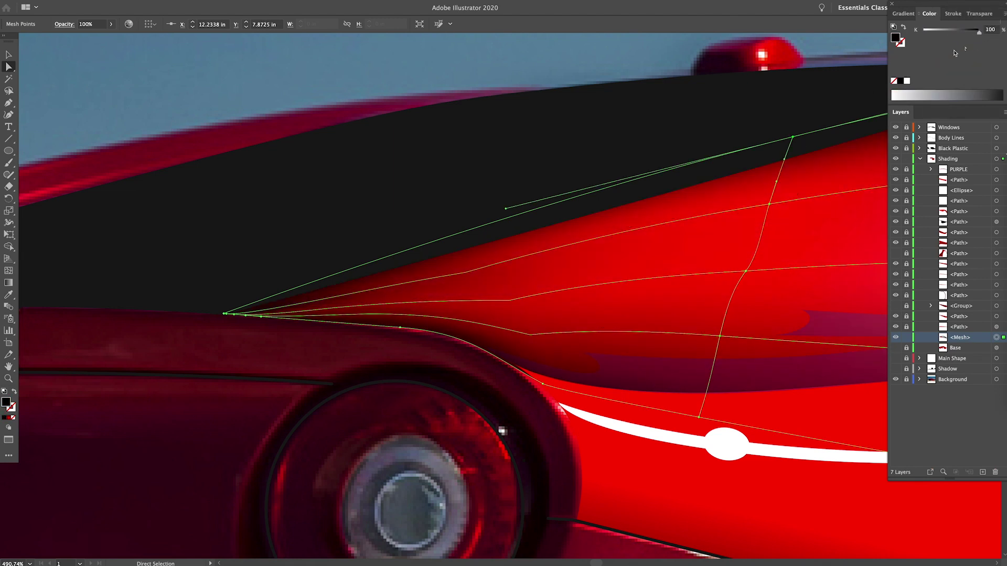
pyautogui.click(1005, 14)
pyautogui.hotkey('ctrl', '-')
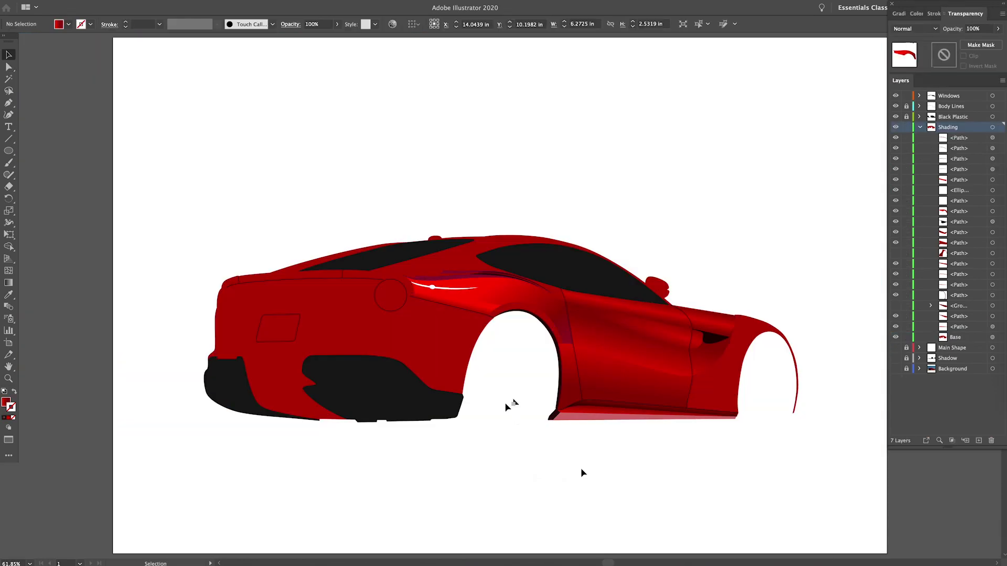